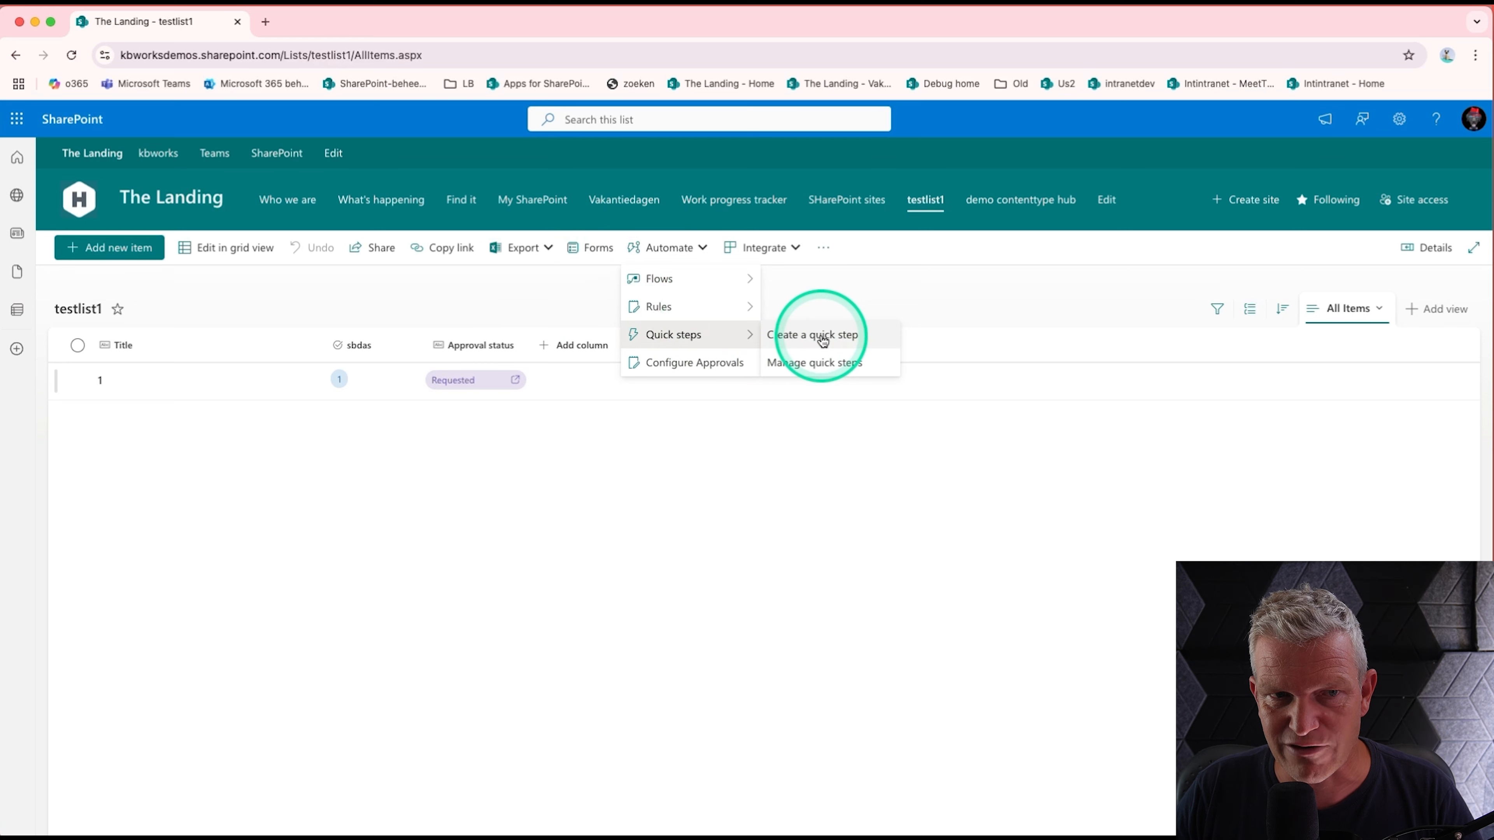
# Look over the quick step actions available for the testlist1 list and leave without creating one.
pyautogui.click(846, 337)
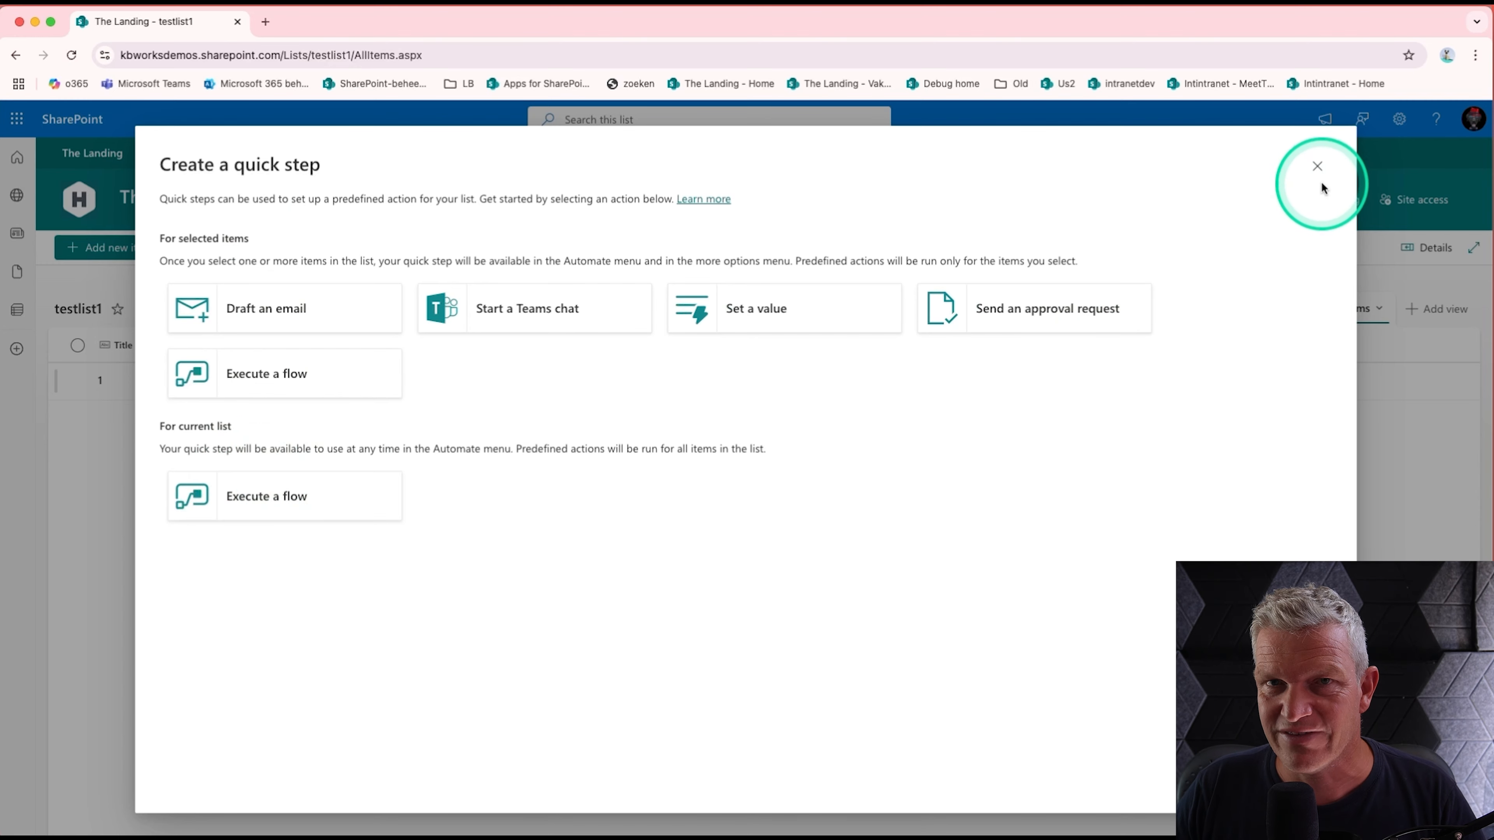
pyautogui.click(1319, 158)
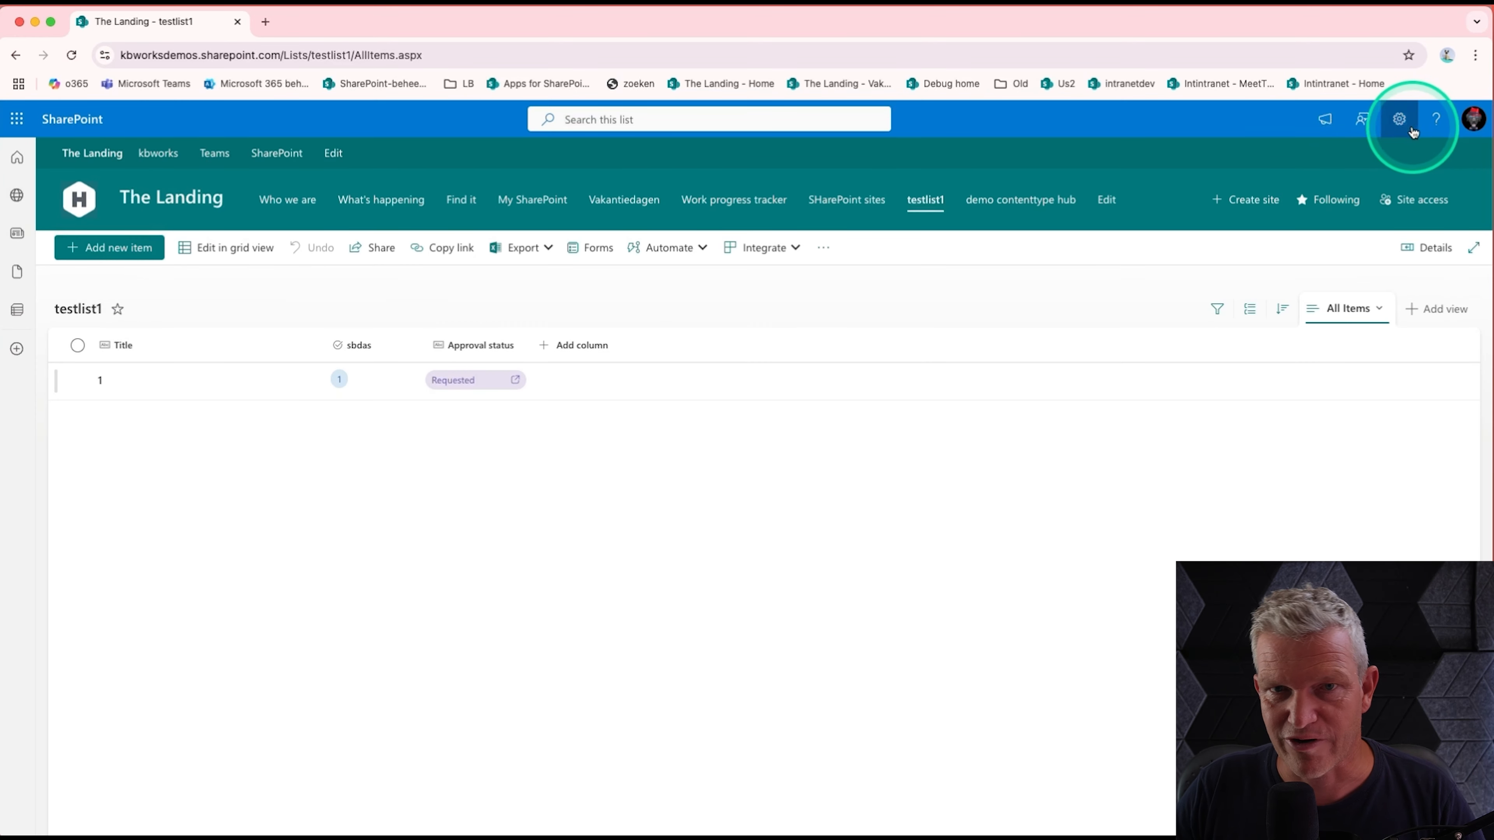
# Open the site's Documents library from the site contents.
pyautogui.click(1402, 126)
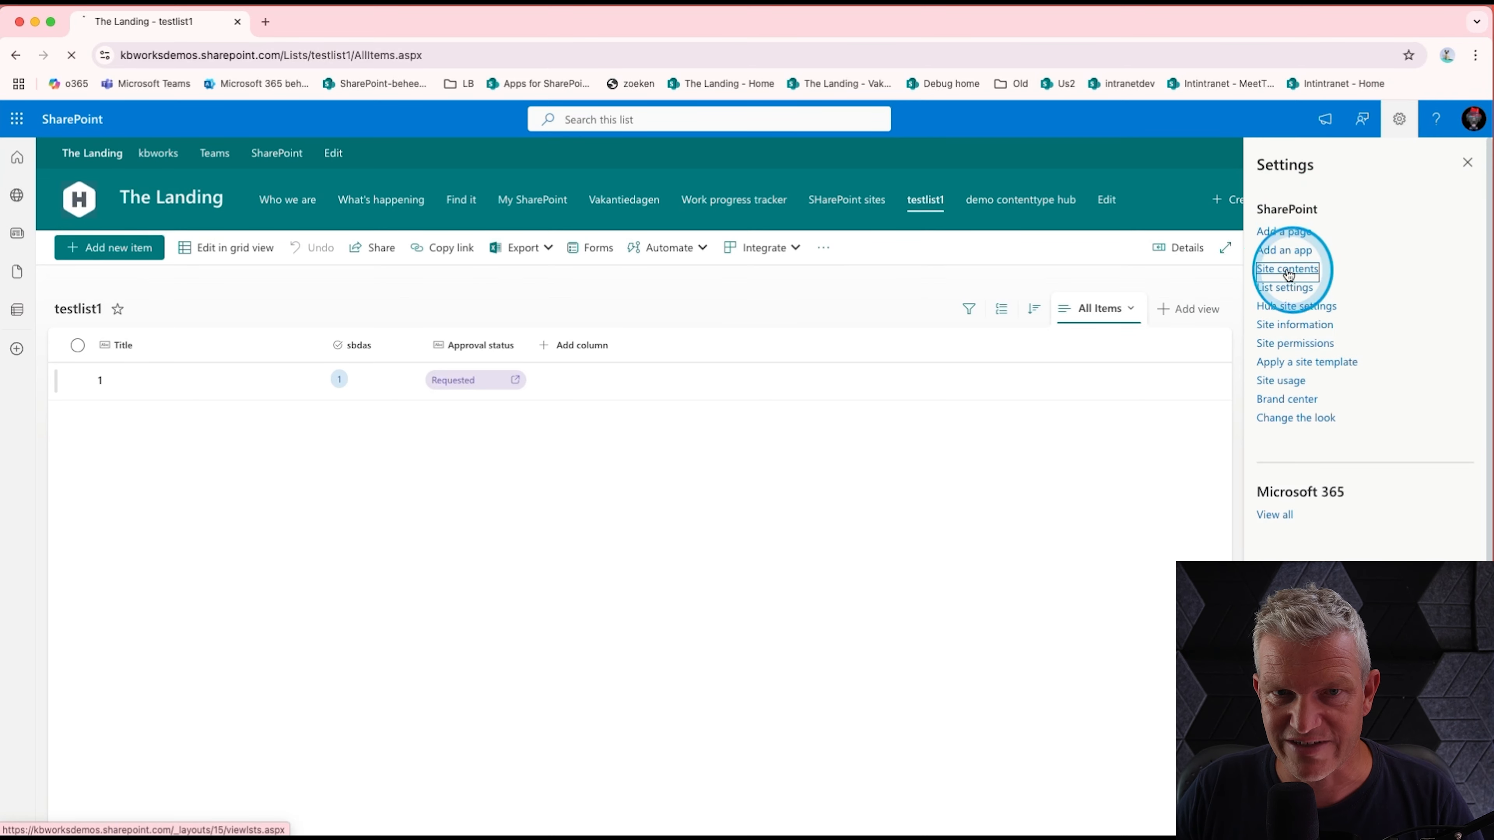
pyautogui.click(1288, 275)
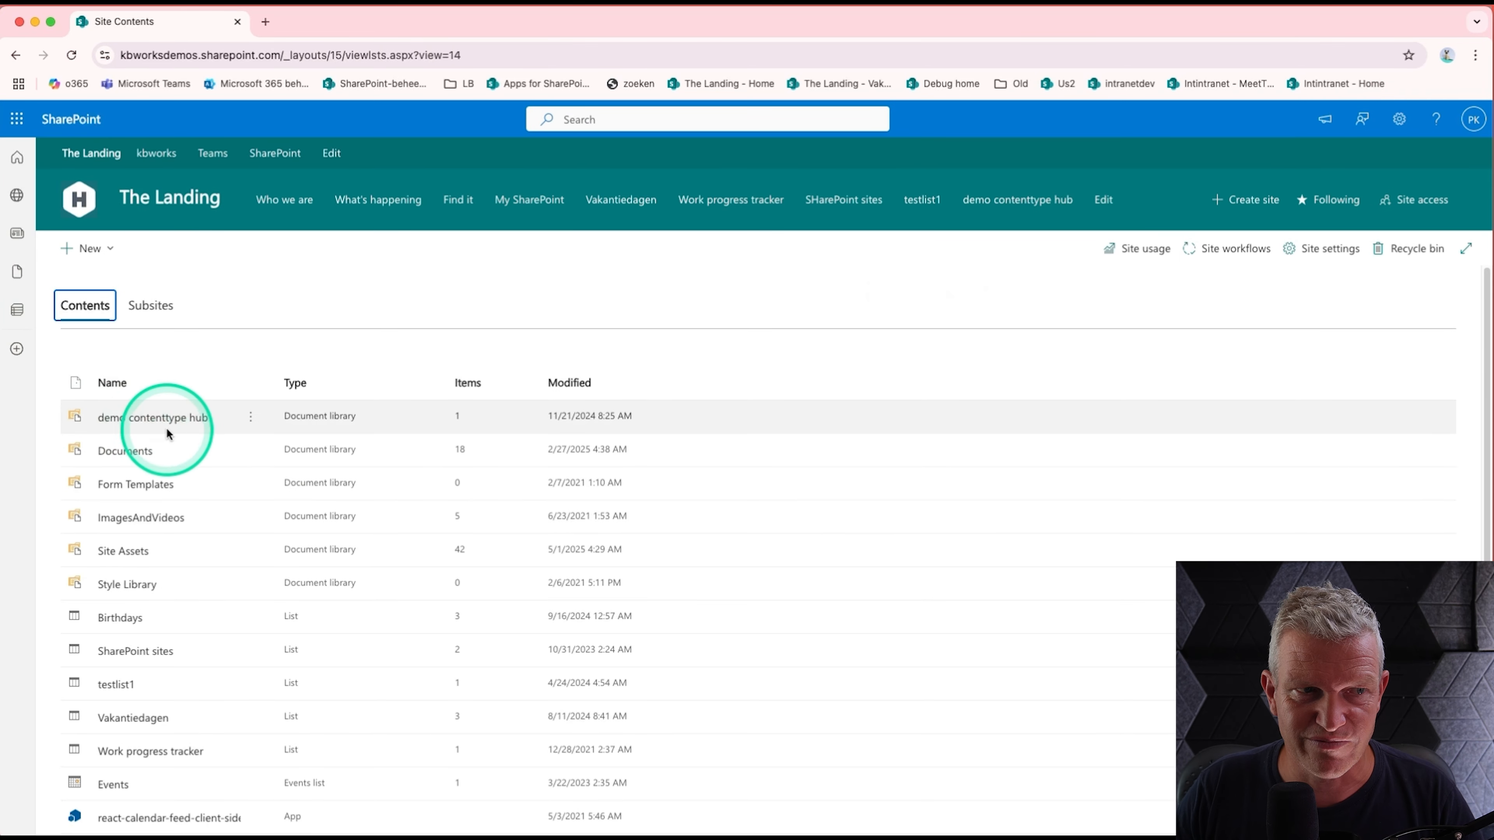
pyautogui.scroll(-2, 217, 582)
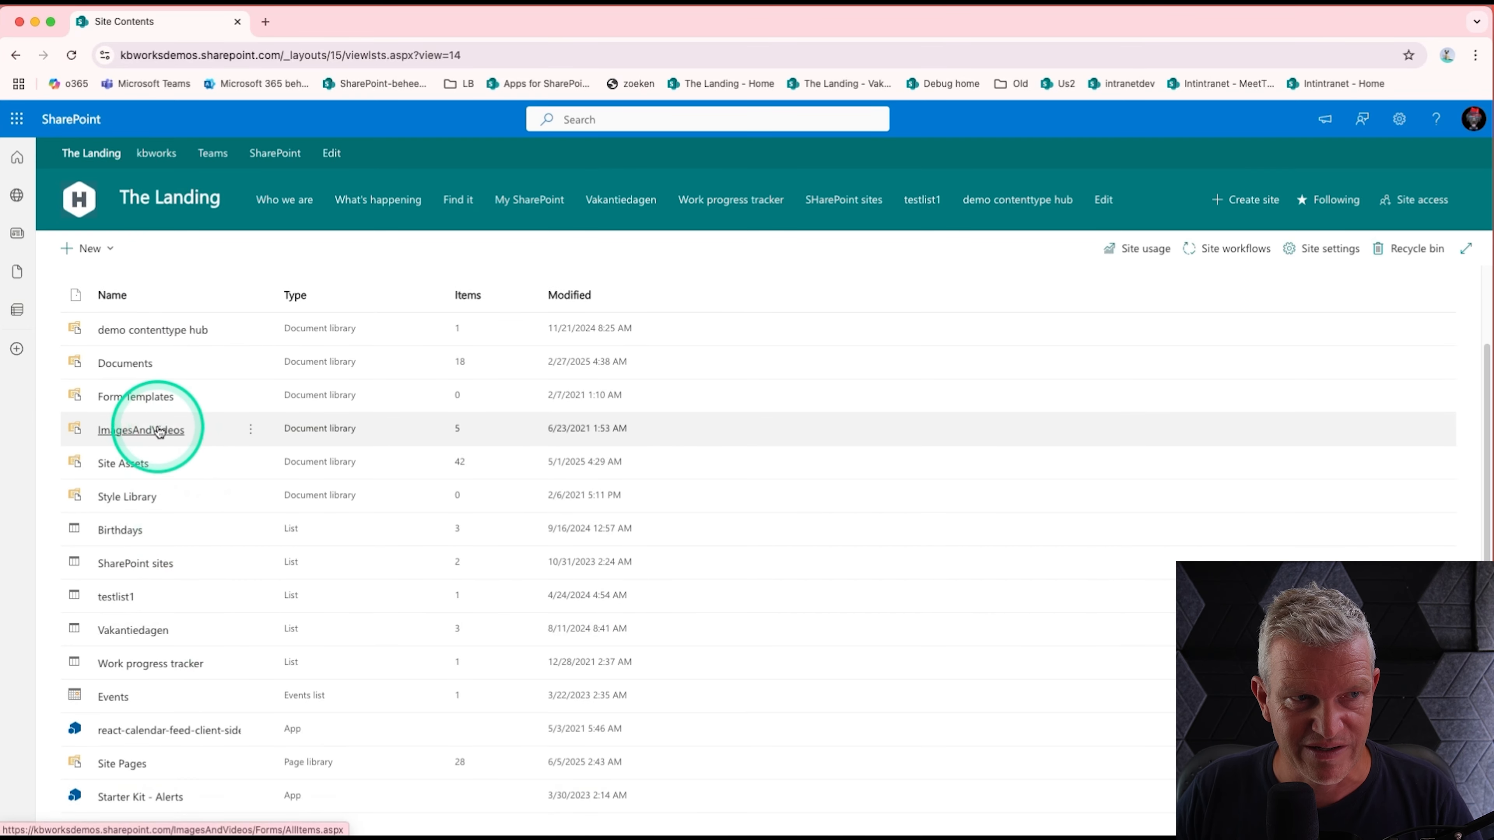
pyautogui.click(149, 362)
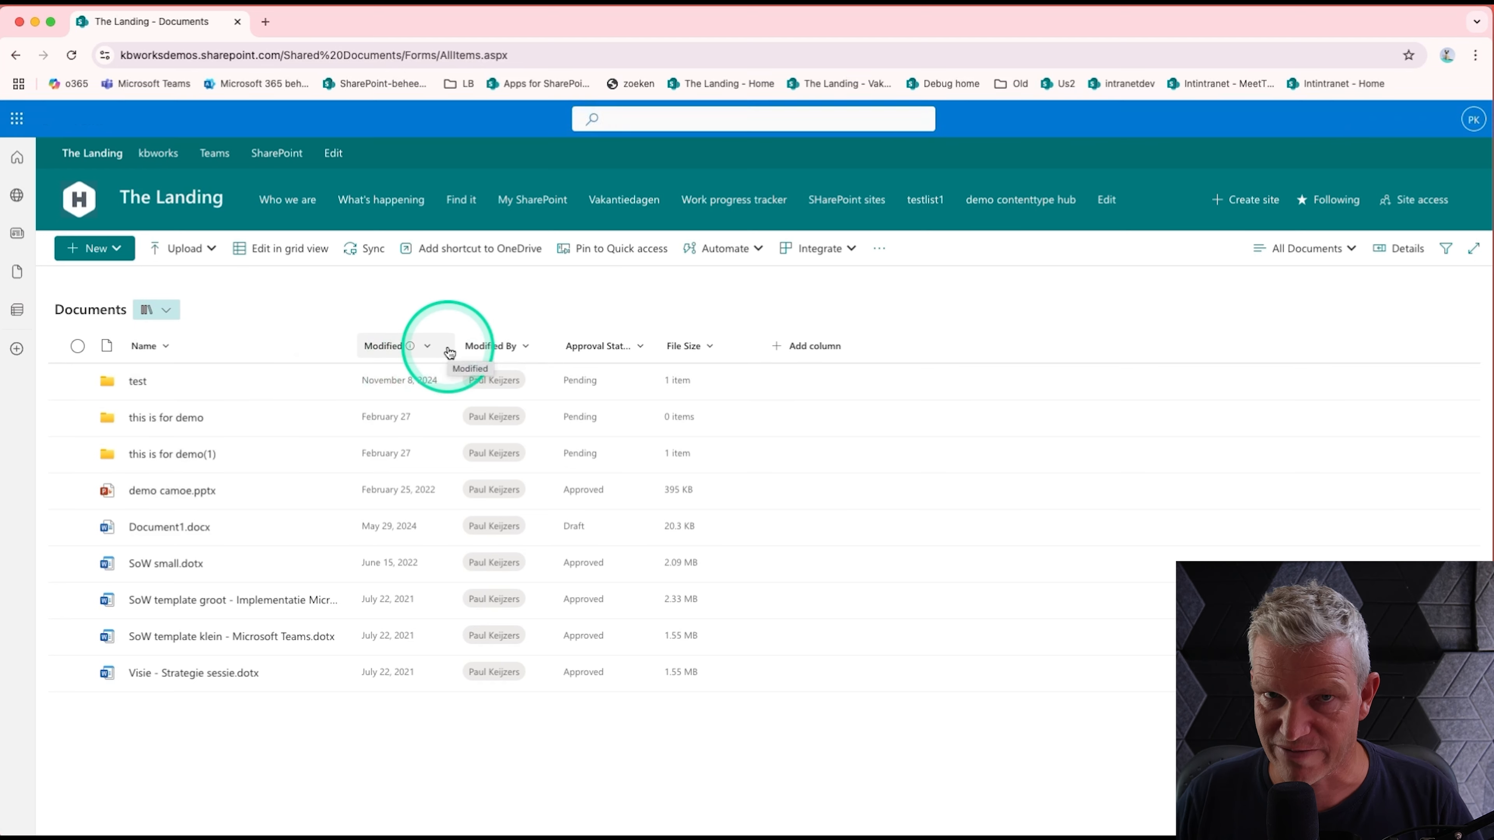
# Look over the quick step actions available for the Documents library and leave without creating one.
pyautogui.click(736, 253)
pyautogui.moveTo(732, 342)
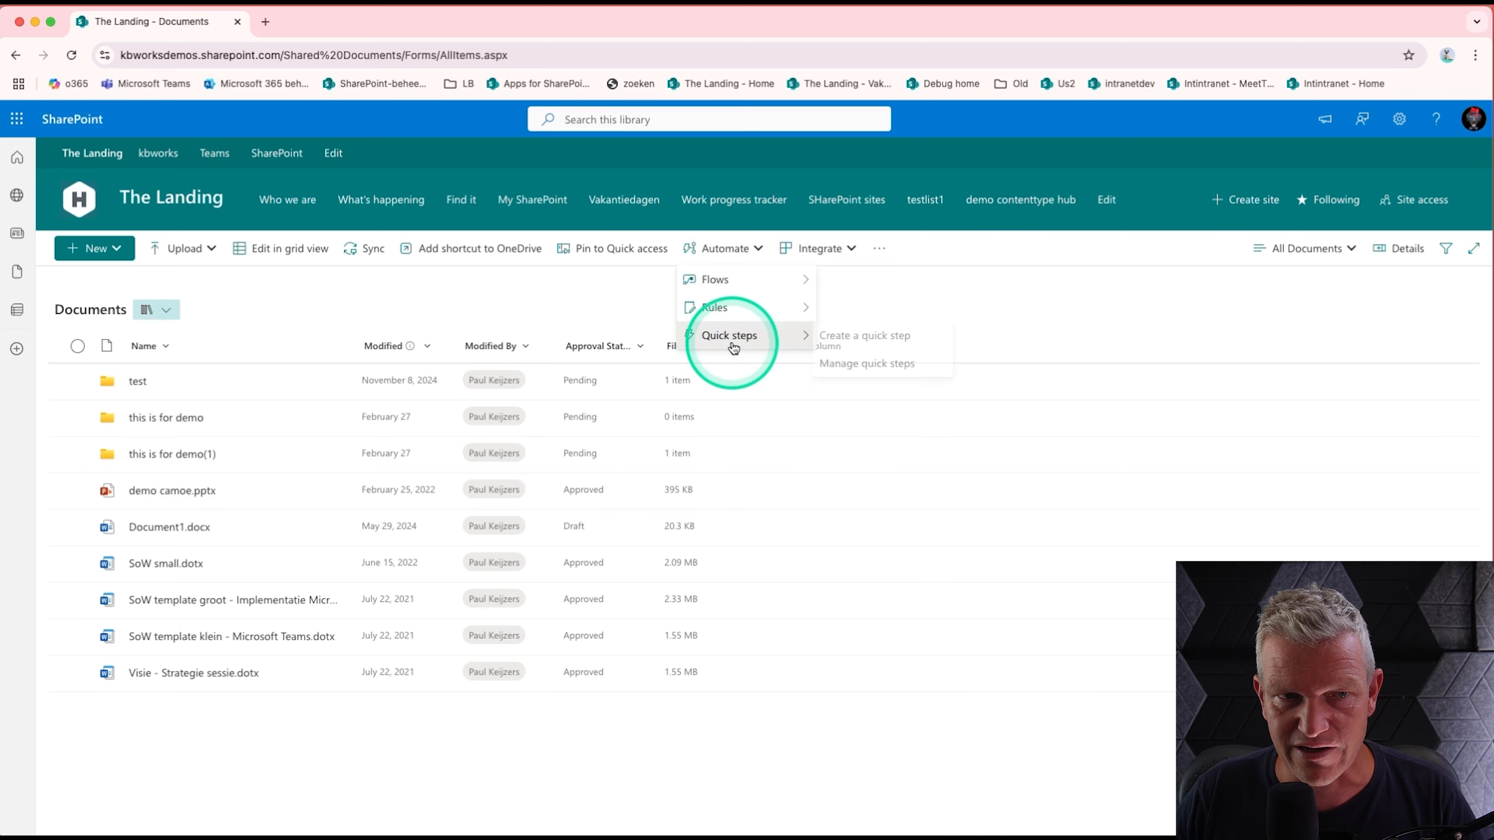
pyautogui.click(875, 344)
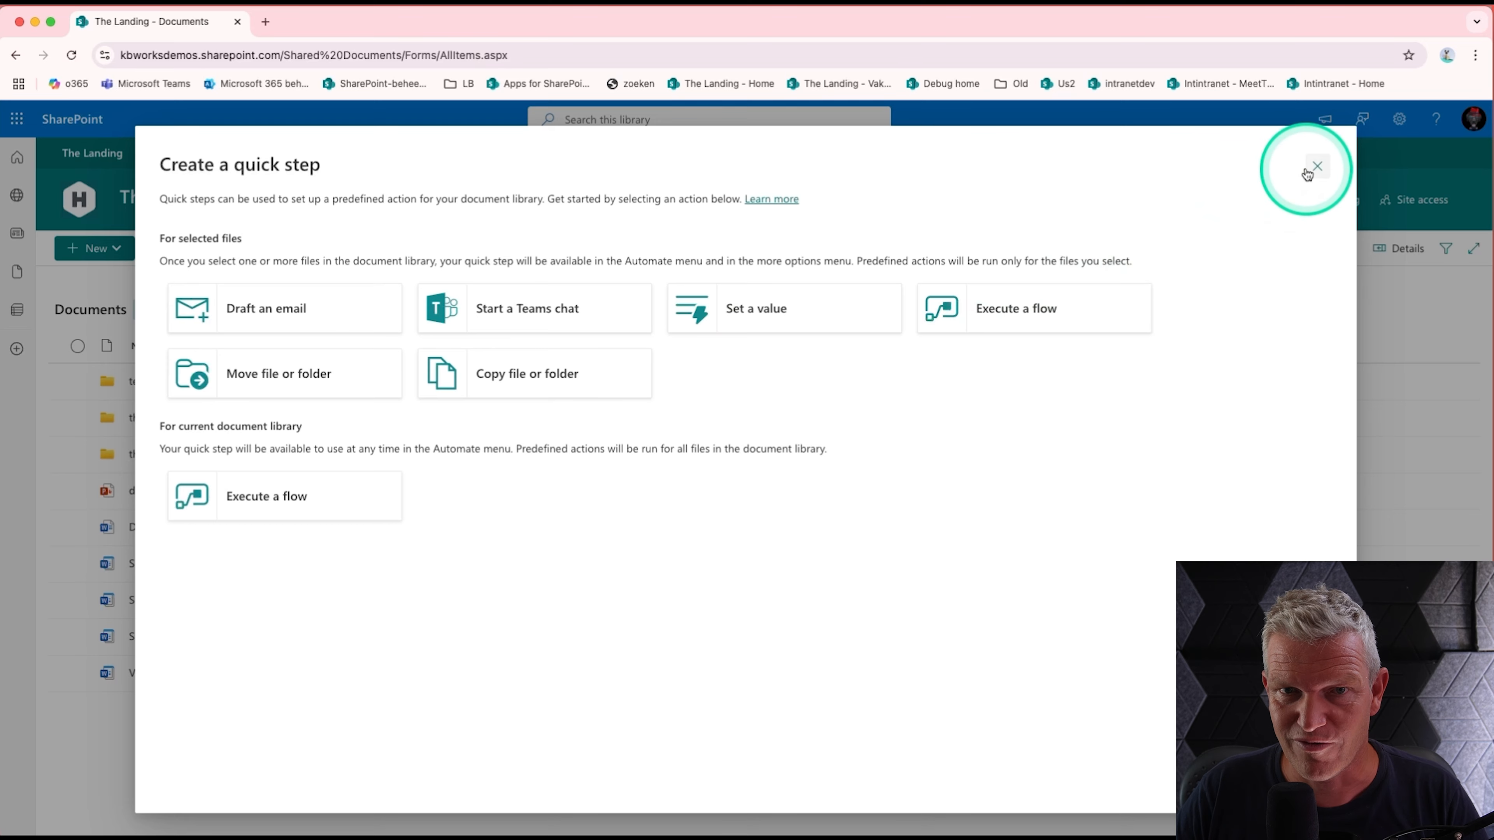
pyautogui.click(1317, 166)
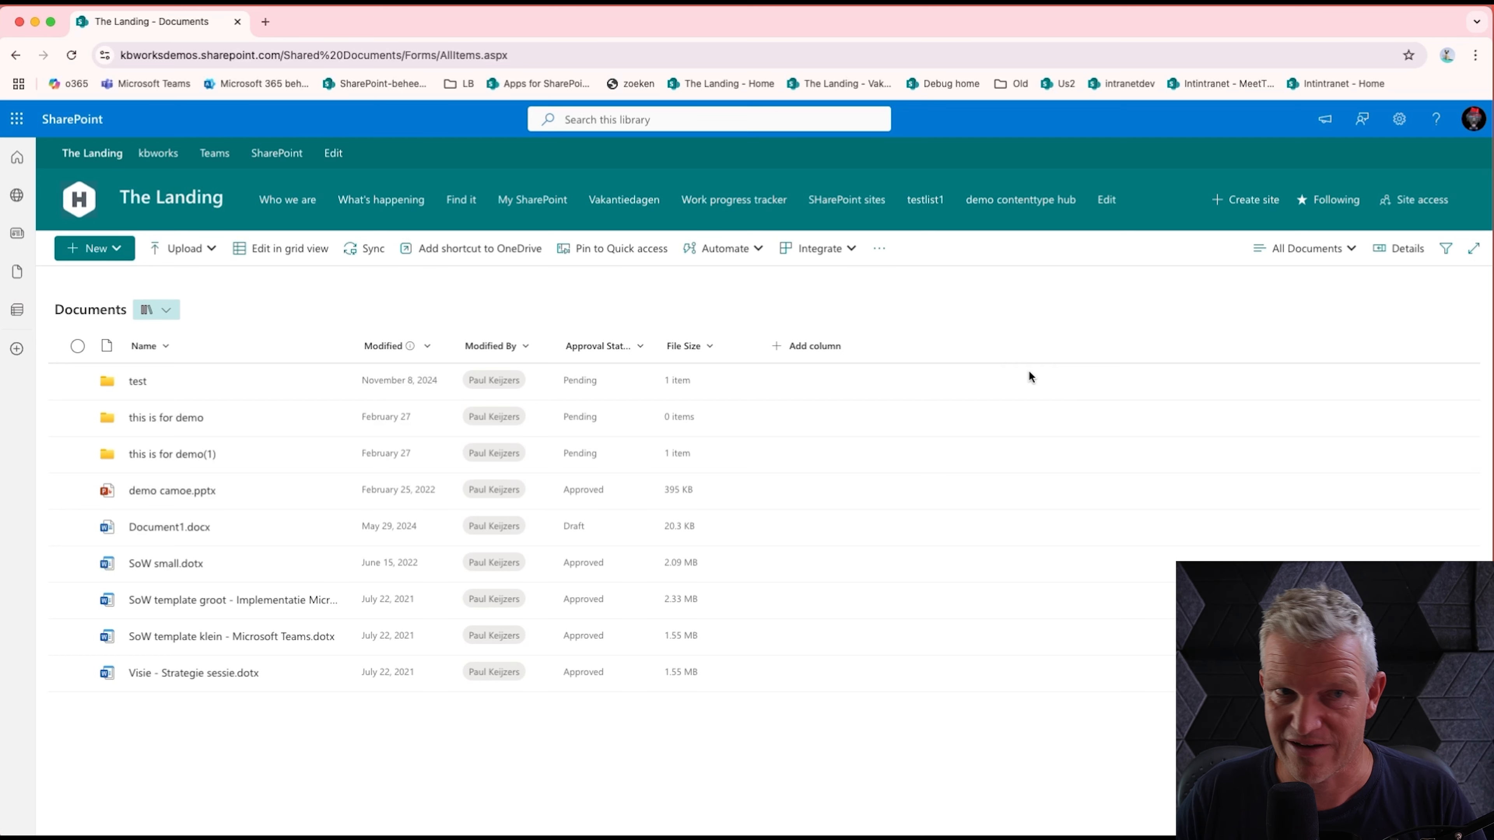
# Begin a new quick step for the Documents library that starts a Teams chat, and show its recipient suggestions.
pyautogui.click(732, 250)
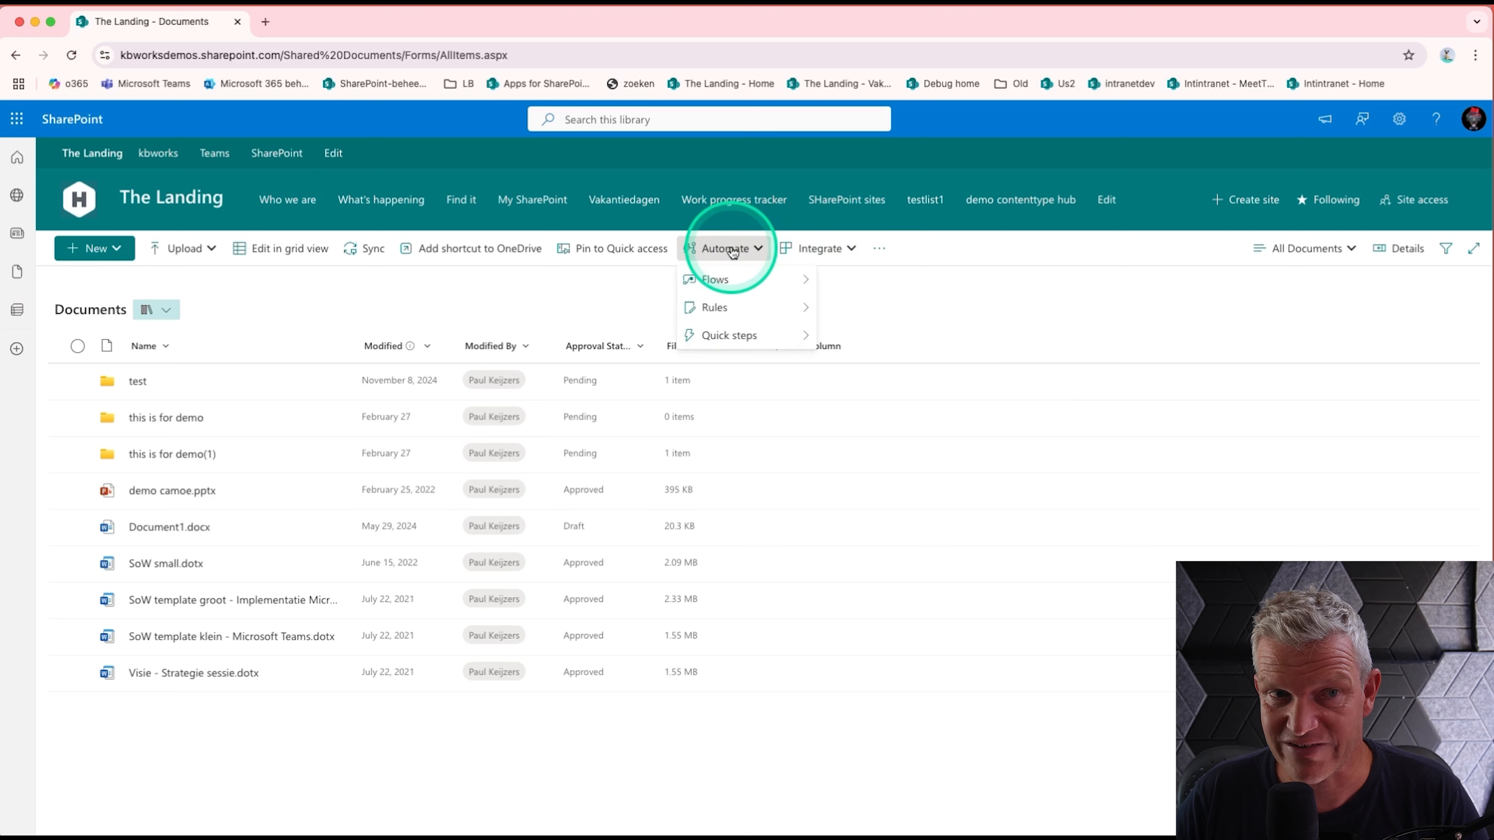
pyautogui.moveTo(720, 340)
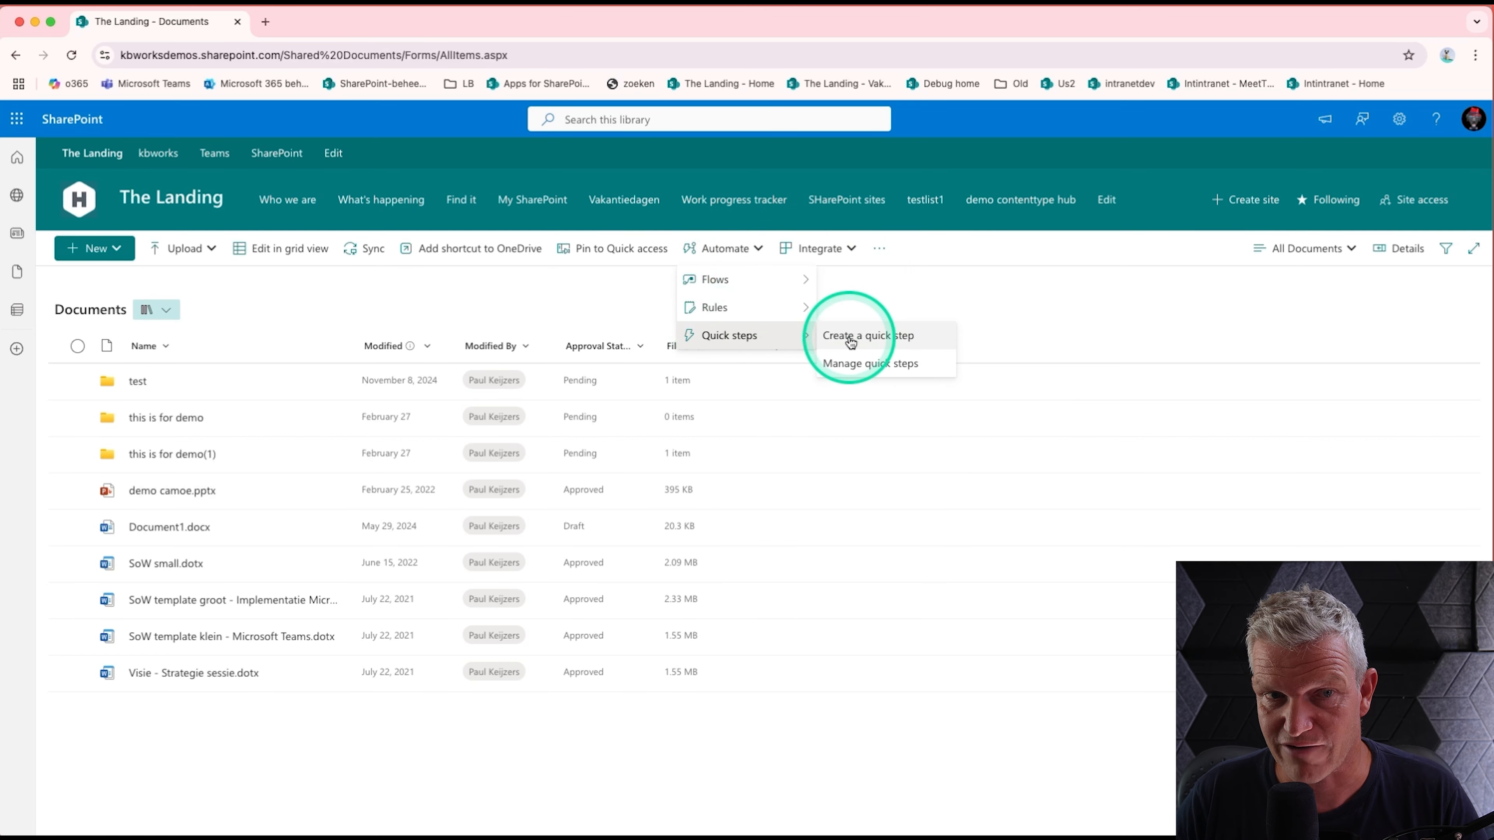
pyautogui.click(850, 343)
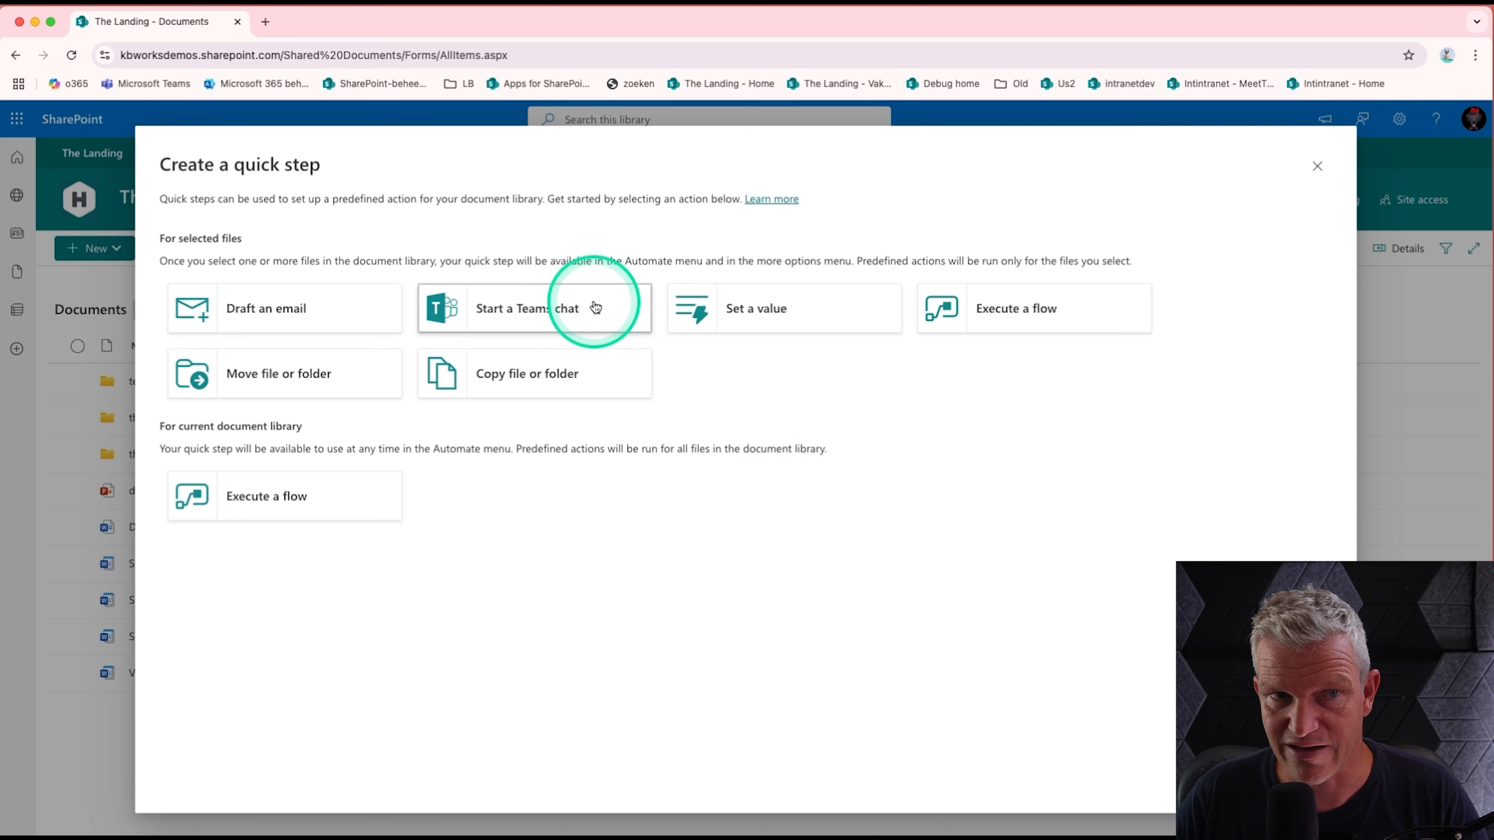
pyautogui.click(567, 316)
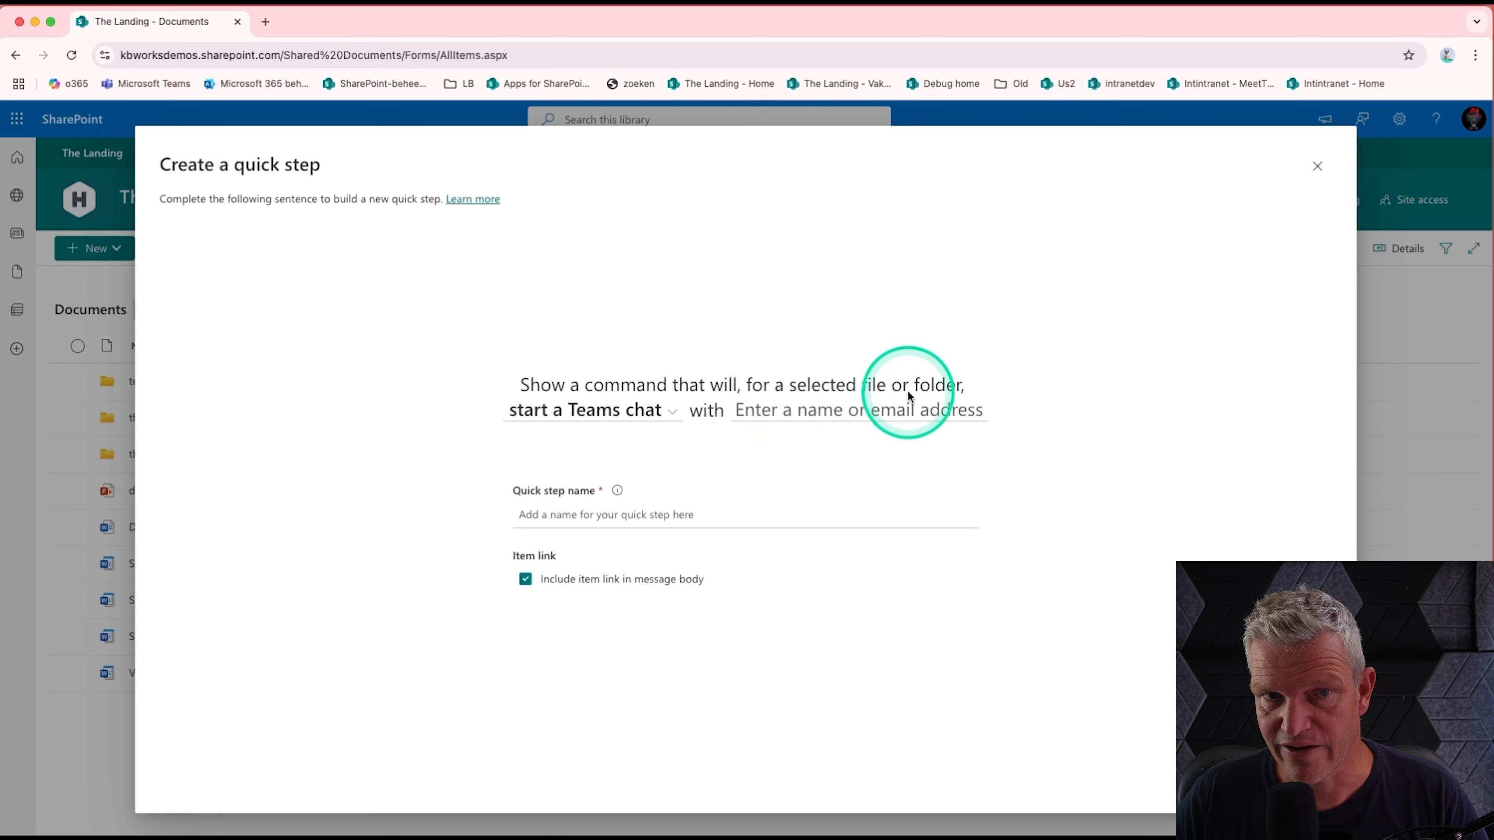
pyautogui.click(749, 412)
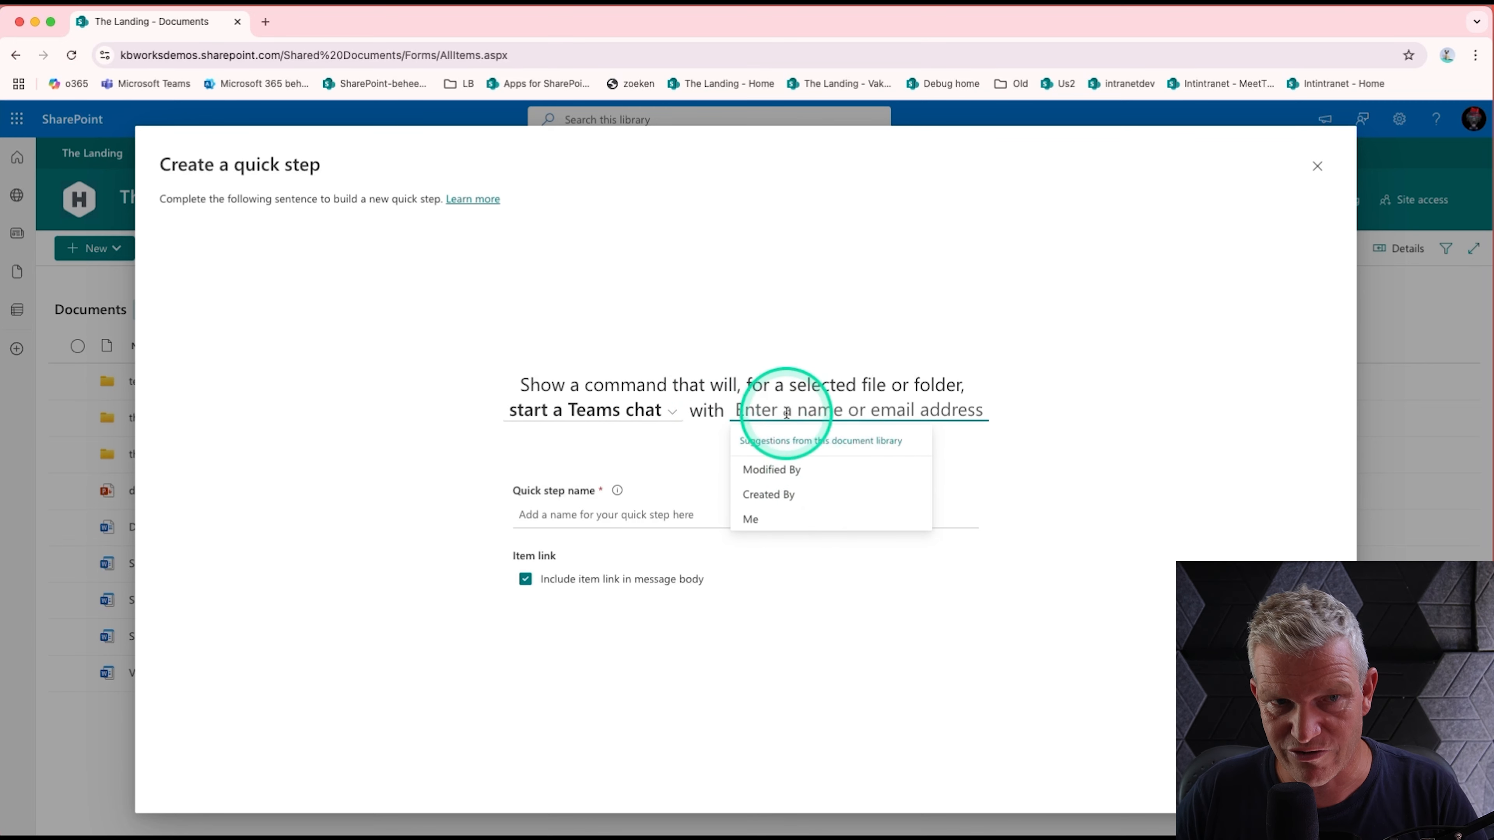
pyautogui.write('de')
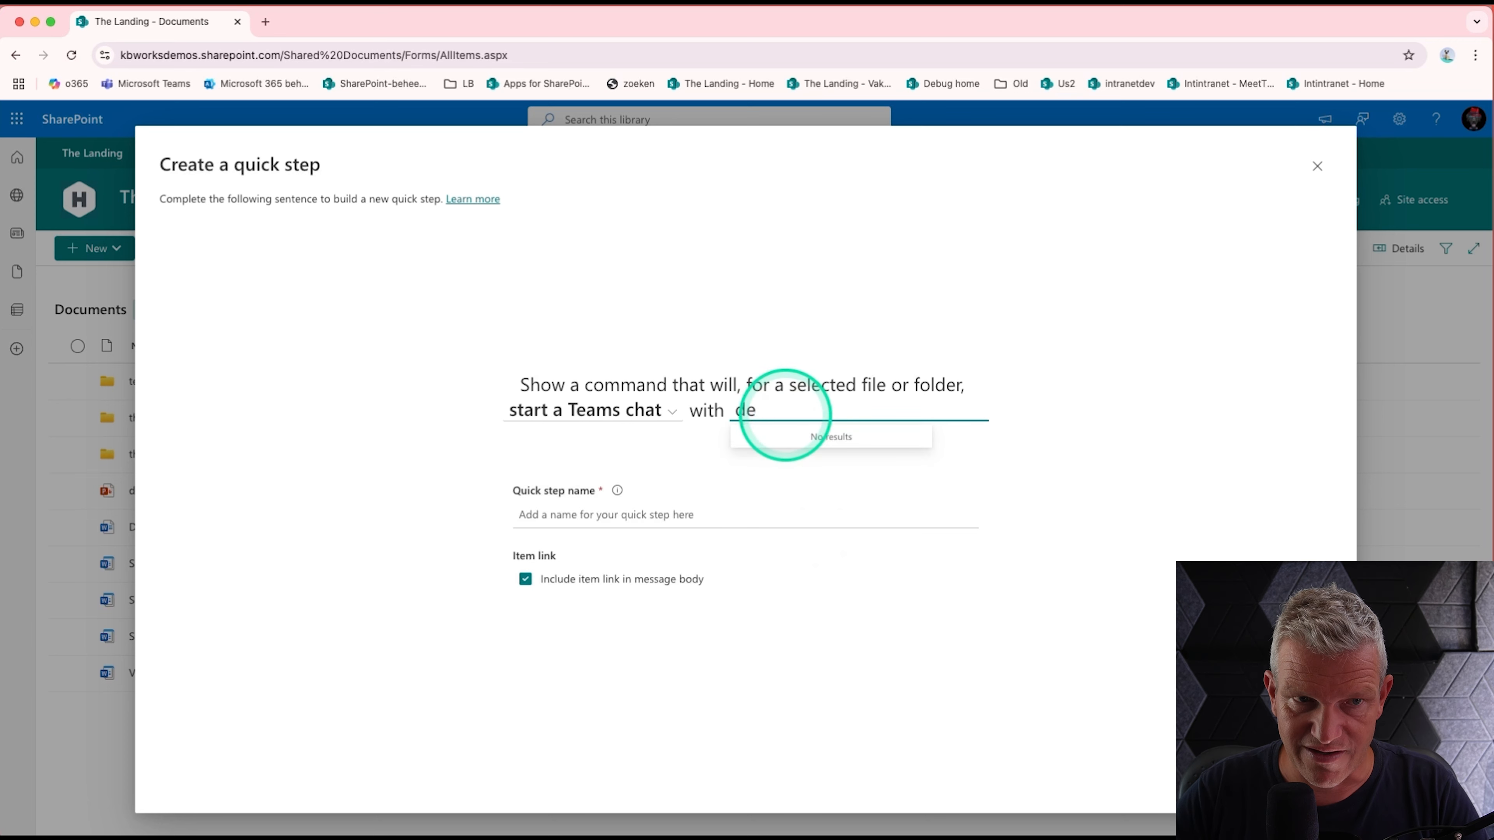
pyautogui.write('bby')
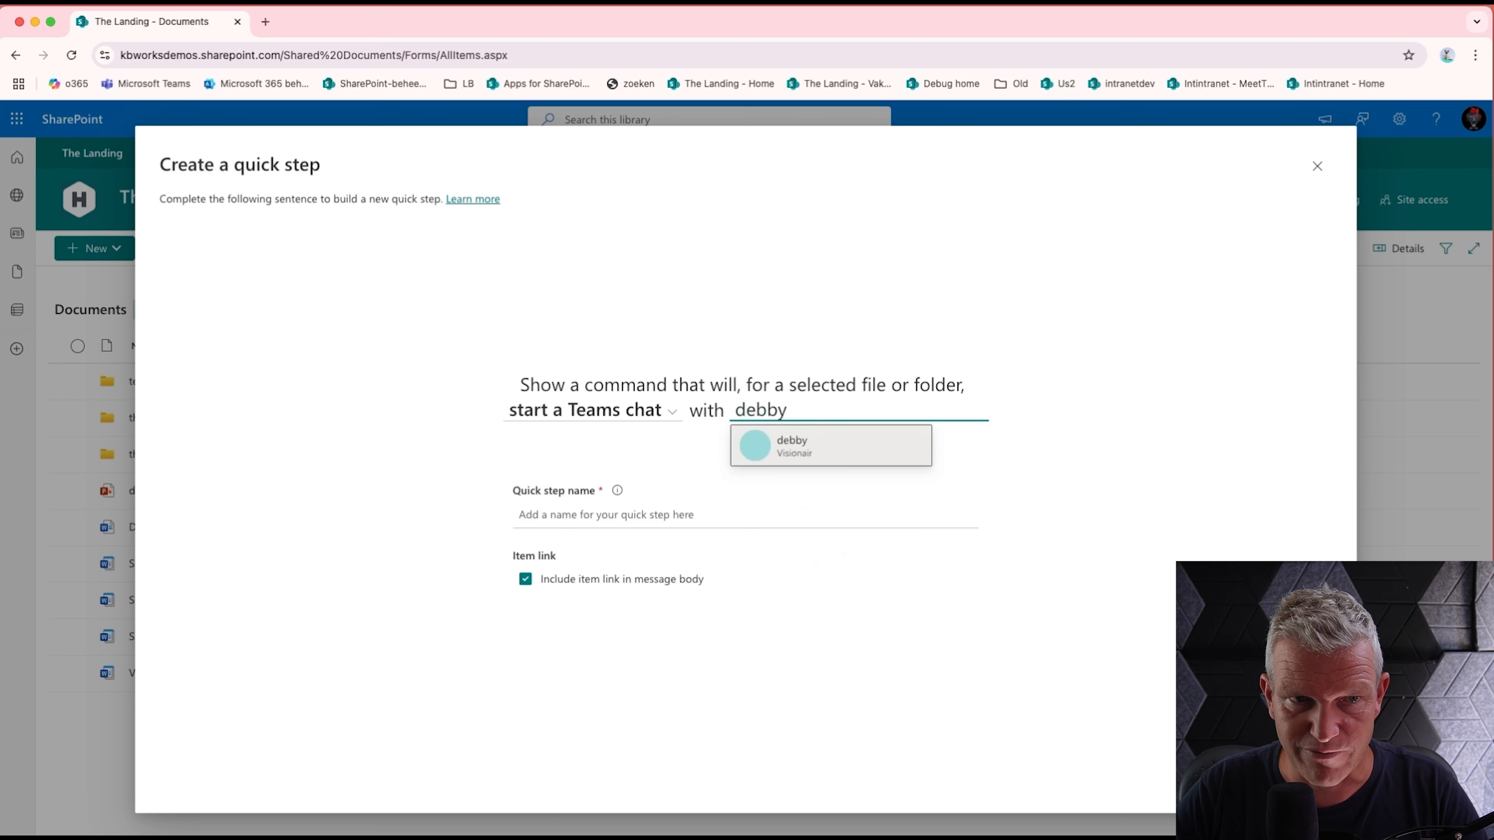
pyautogui.press('BackSpace')
pyautogui.press('BackSpace')
pyautogui.press('BackSpace')
pyautogui.press('BackSpace')
pyautogui.press('BackSpace')
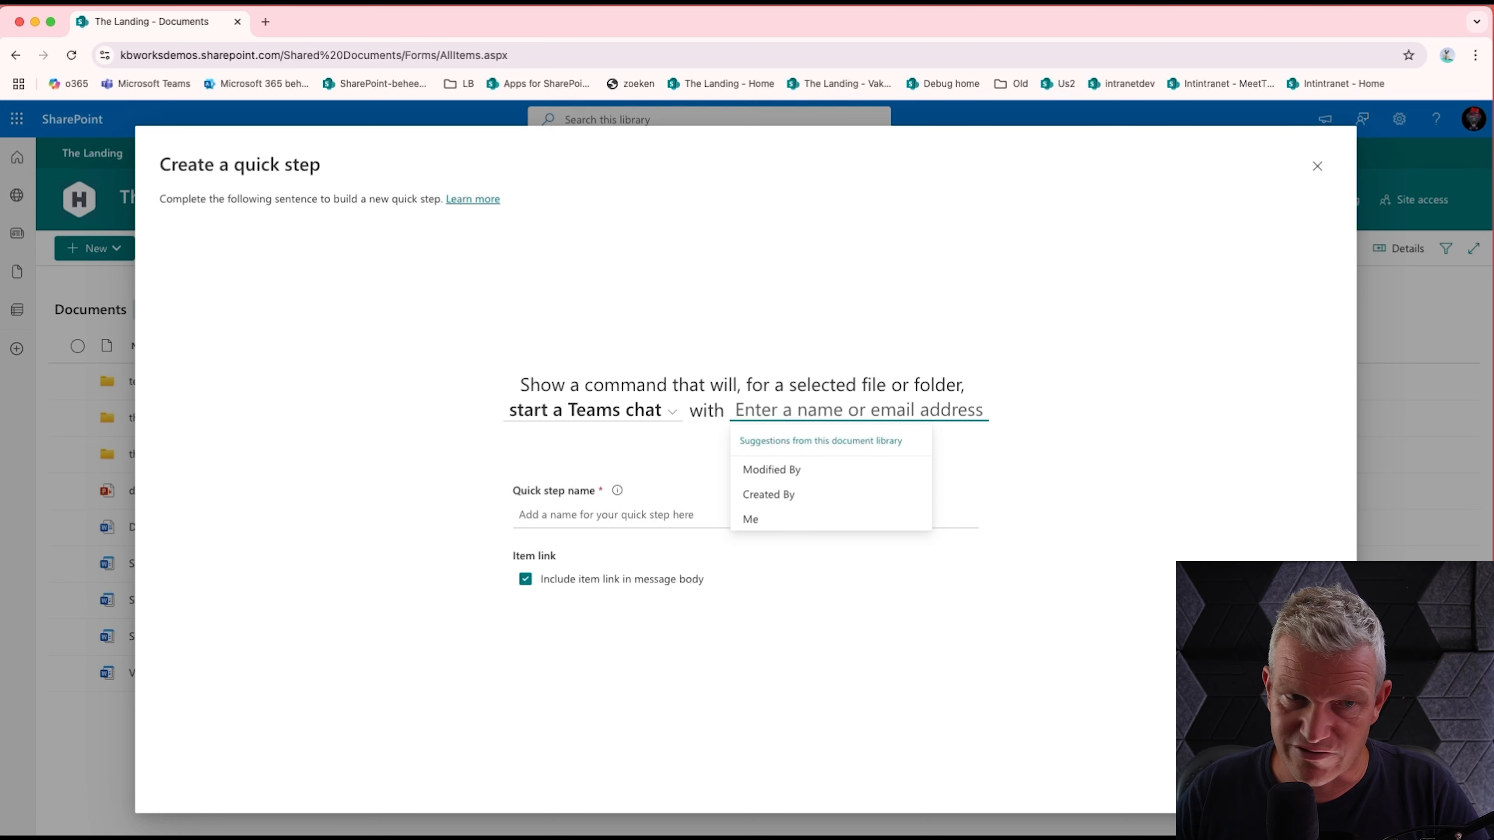
# Set the chat recipient to Me and create the quick step under the name "send teams chat".
pyautogui.click(807, 521)
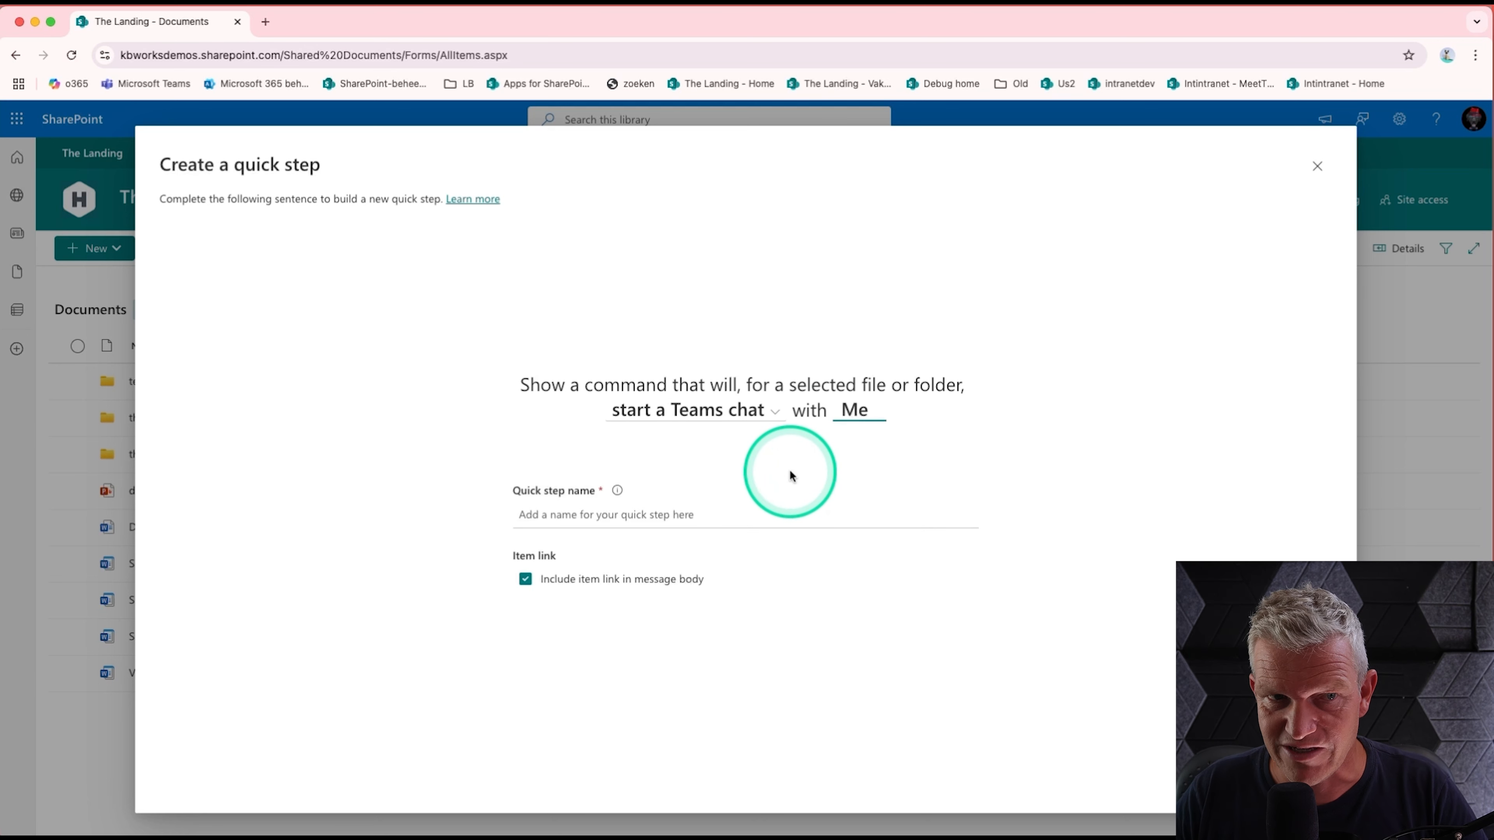
pyautogui.click(725, 505)
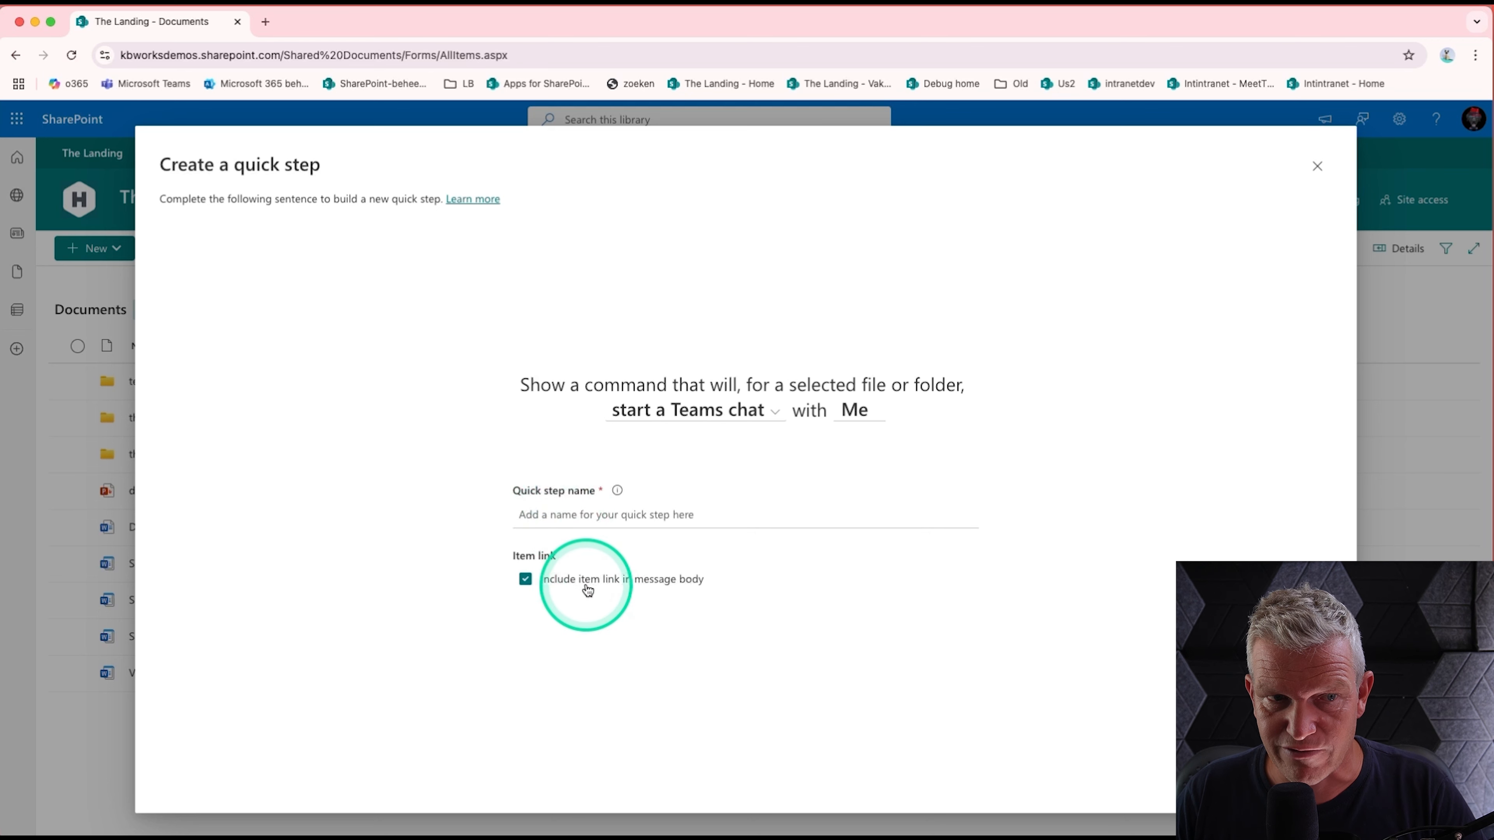
pyautogui.click(532, 511)
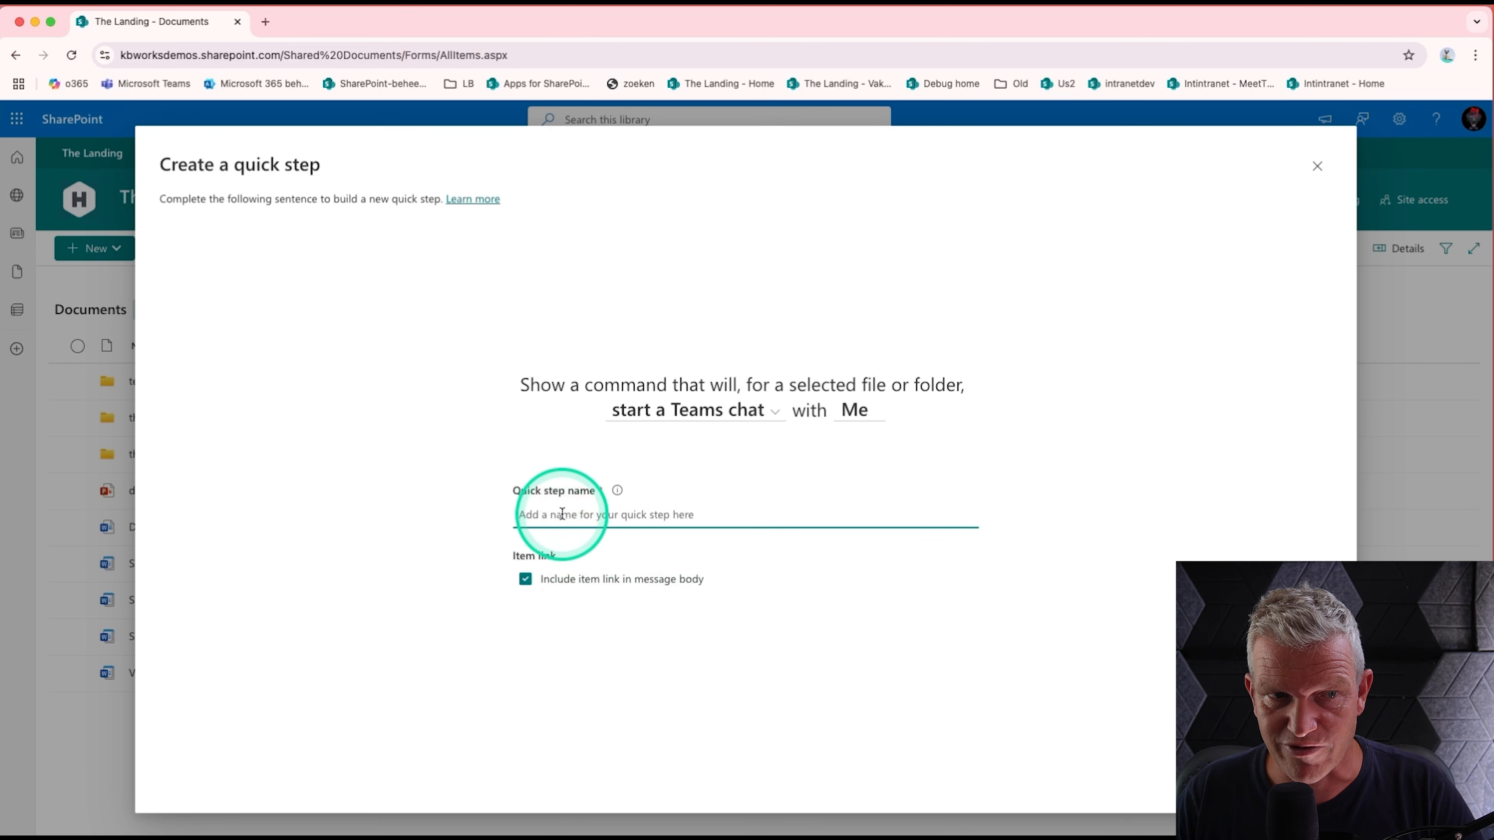
pyautogui.write('send t')
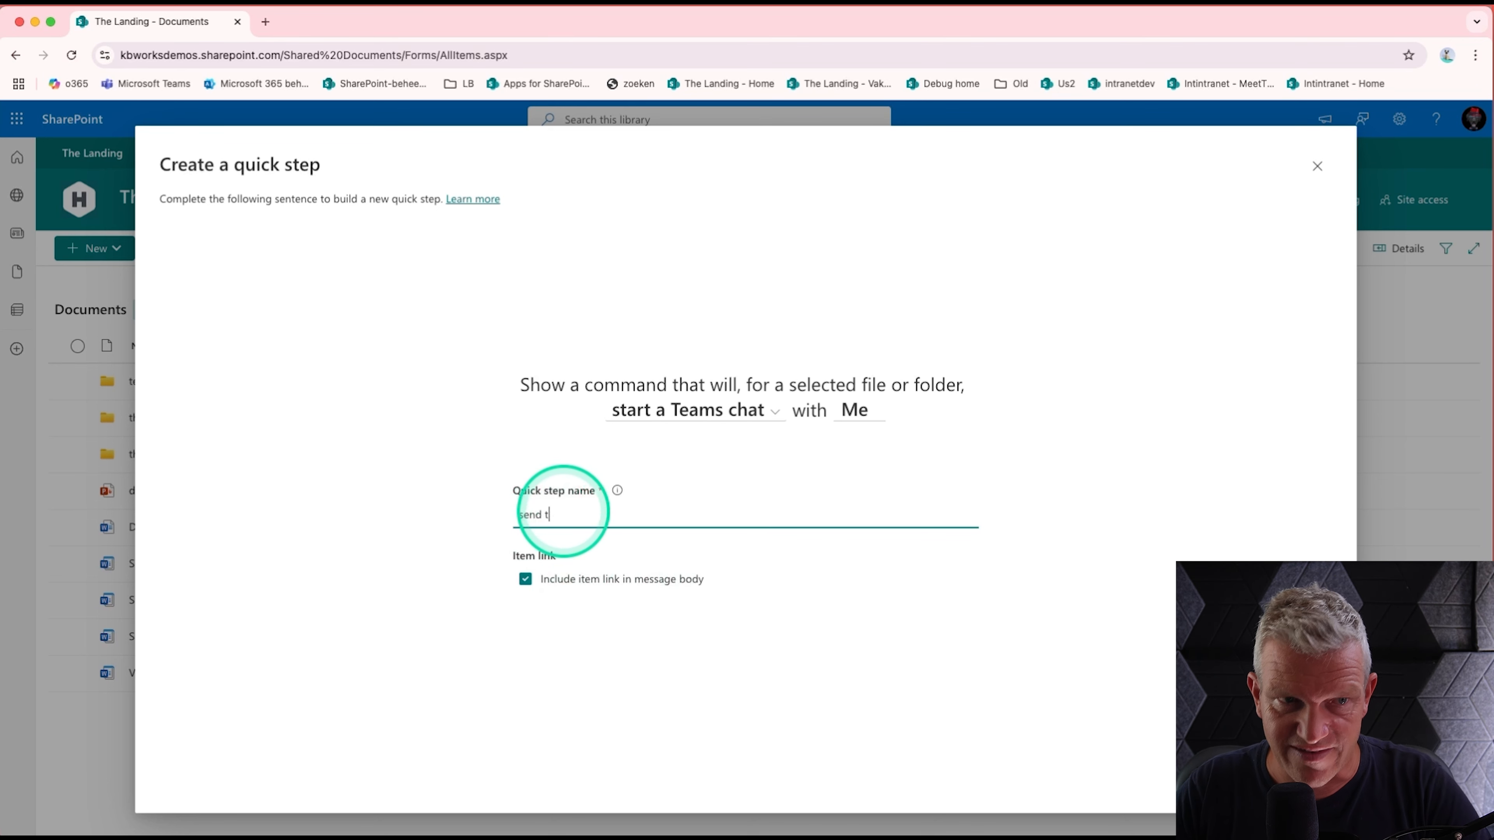
pyautogui.write('eams chat')
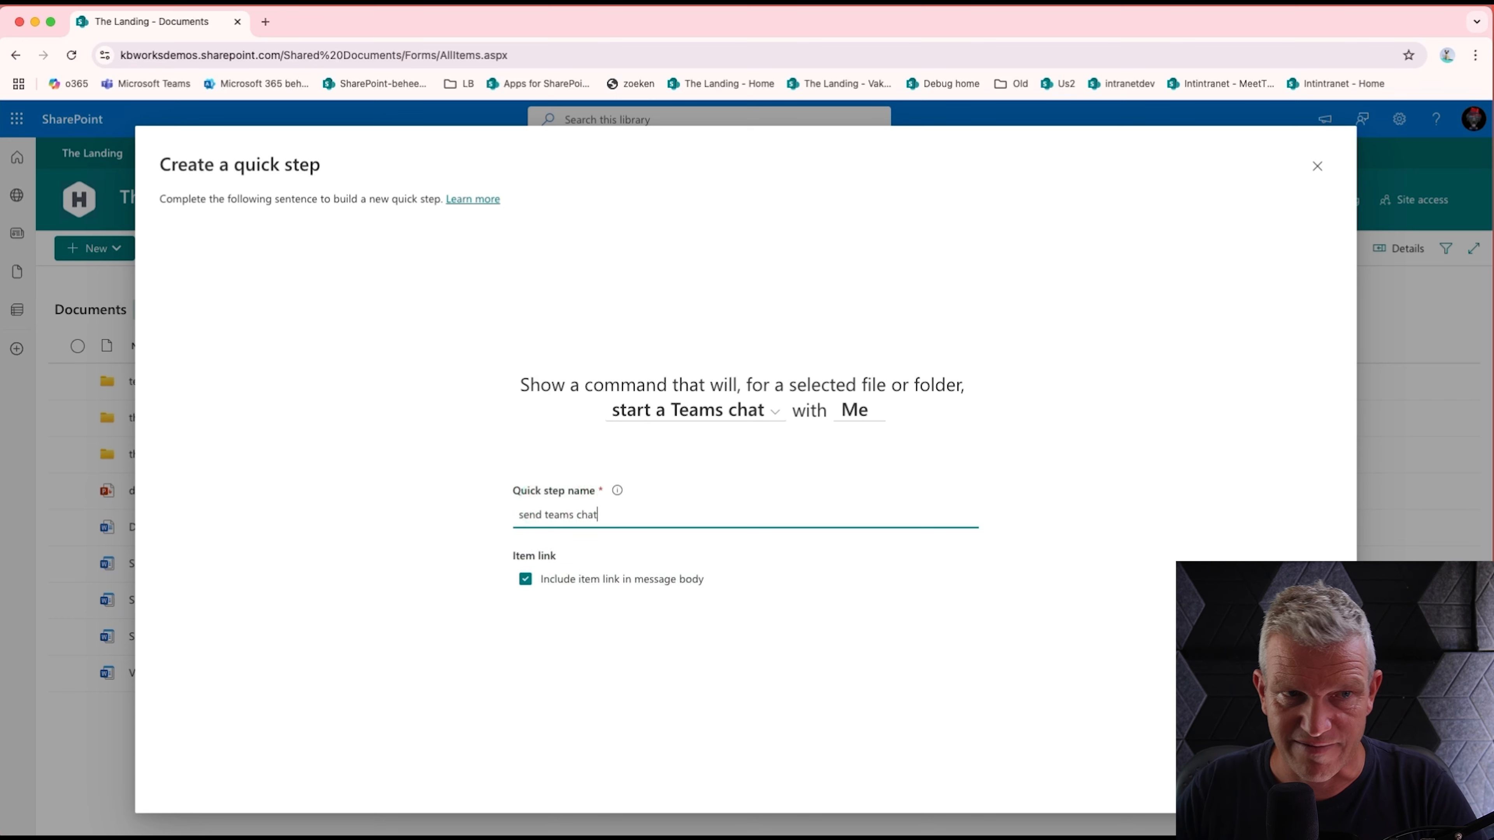
pyautogui.click(739, 574)
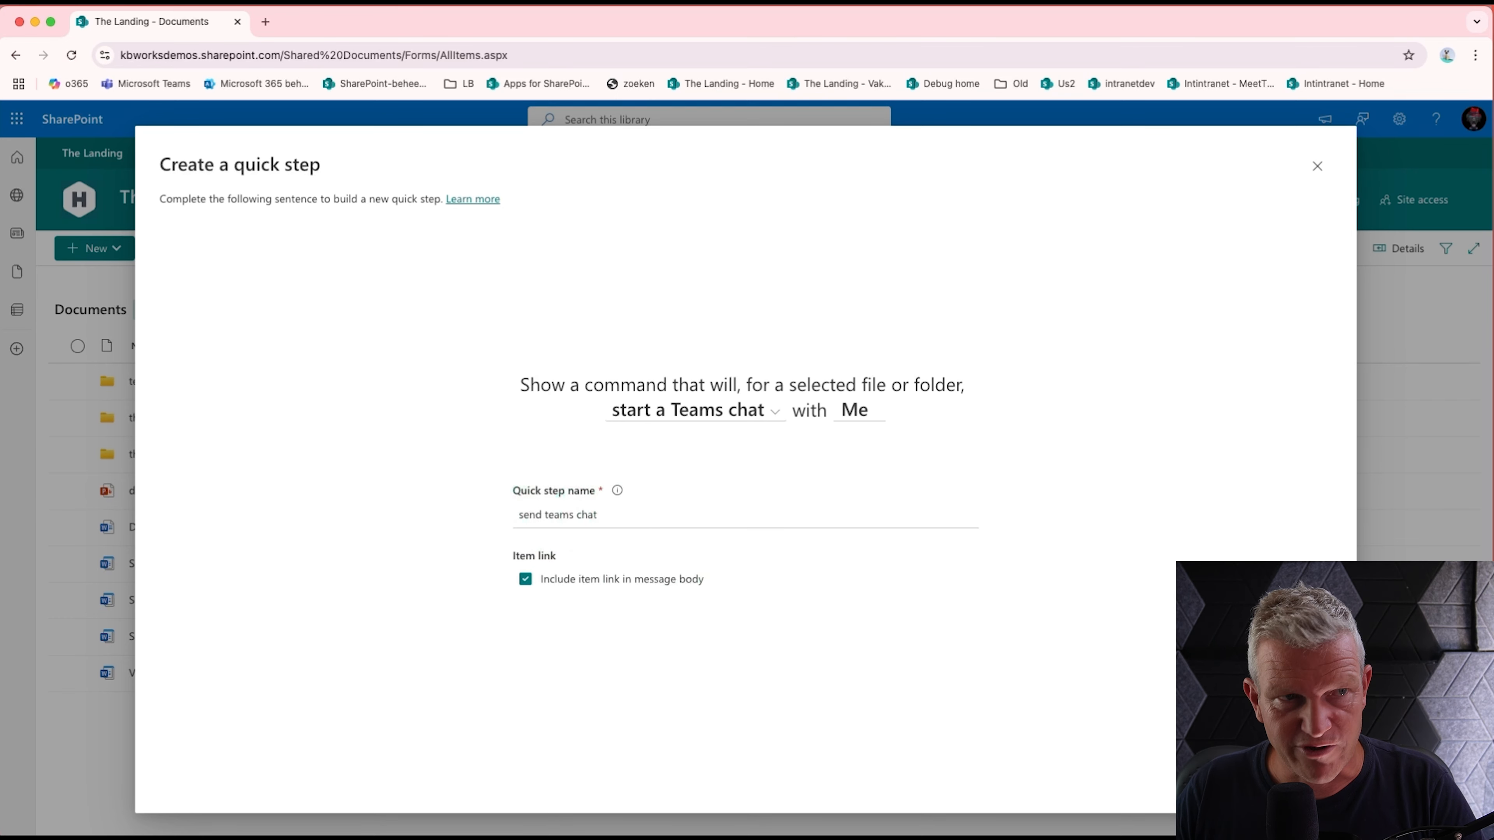
pyautogui.click(1241, 786)
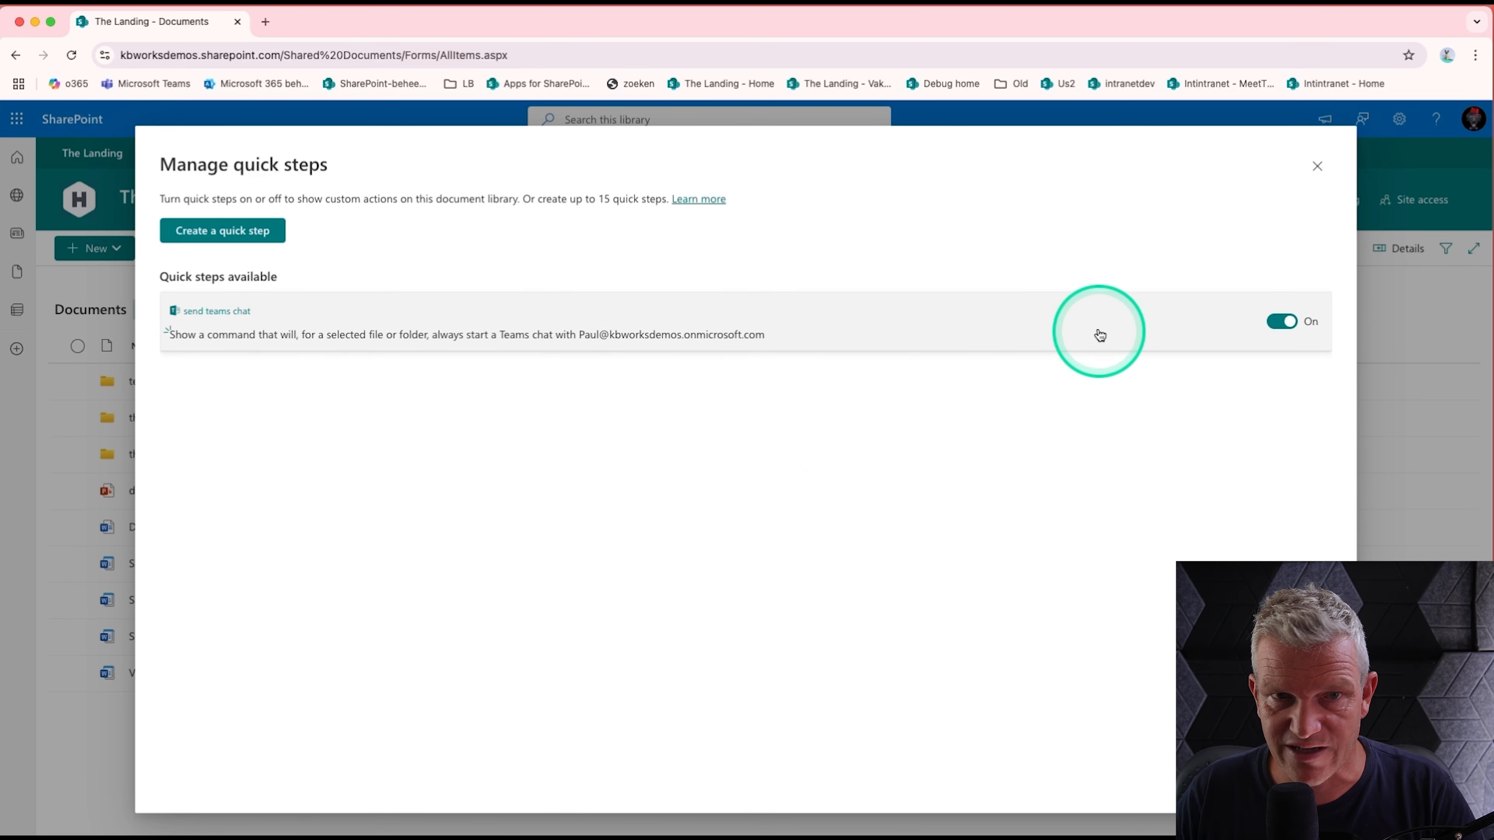
pyautogui.click(1316, 168)
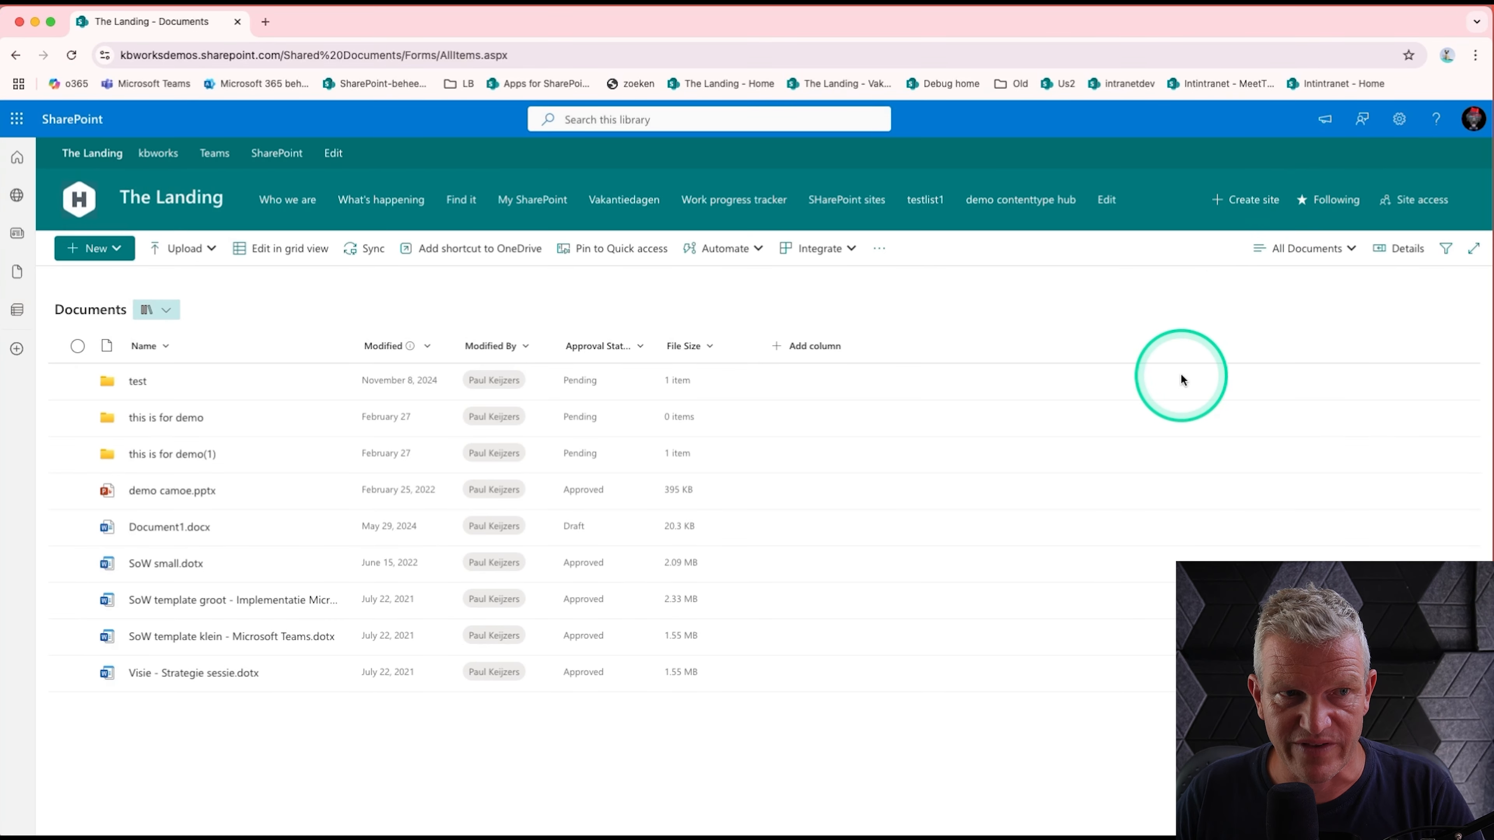
# Check the library's quick steps, then the automation options for the selected test folder and Document1.docx.
pyautogui.click(751, 252)
pyautogui.moveTo(727, 334)
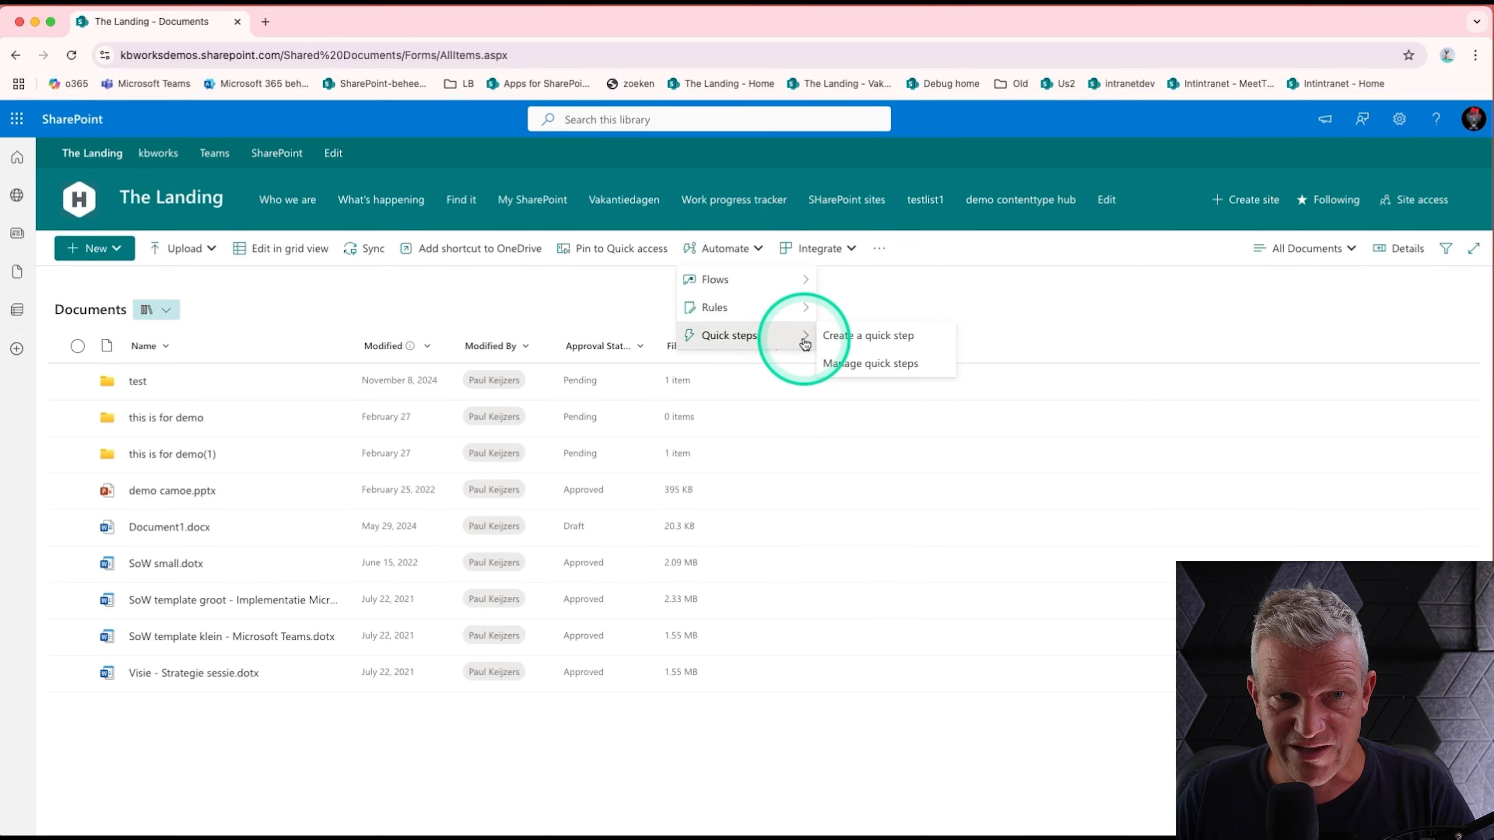
pyautogui.click(78, 381)
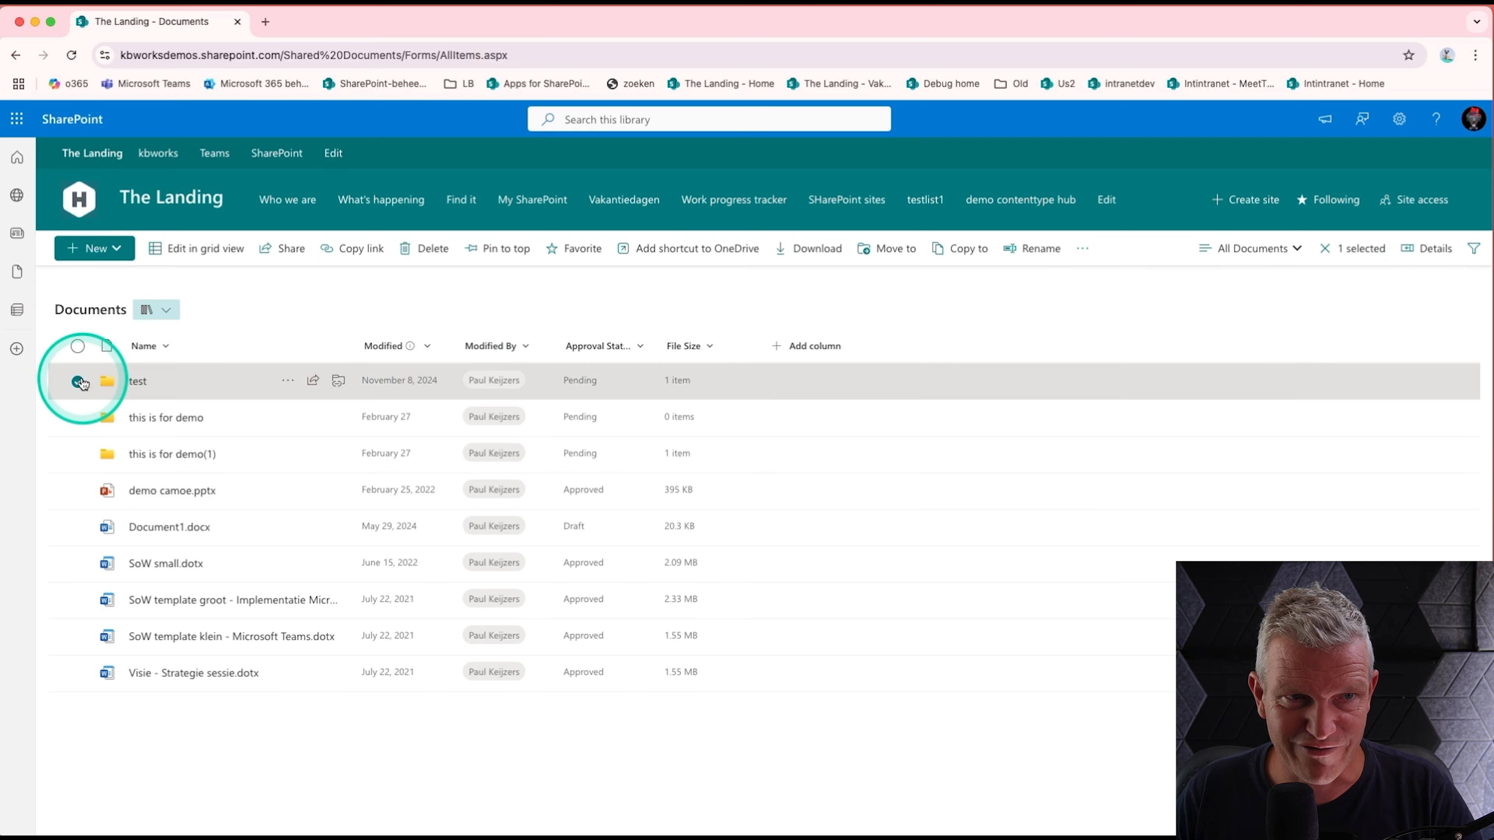
pyautogui.click(69, 514)
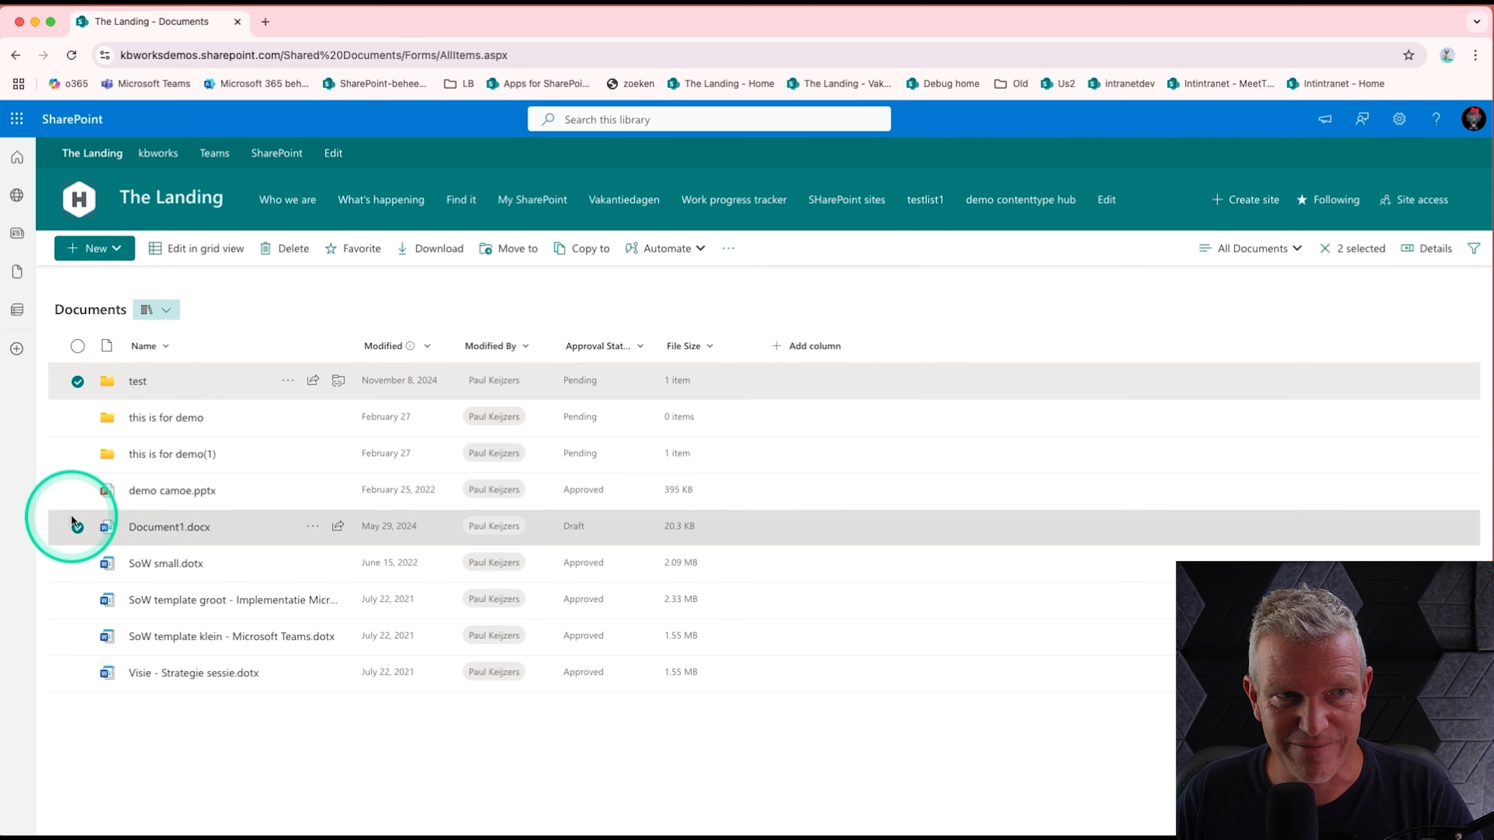
pyautogui.click(312, 526)
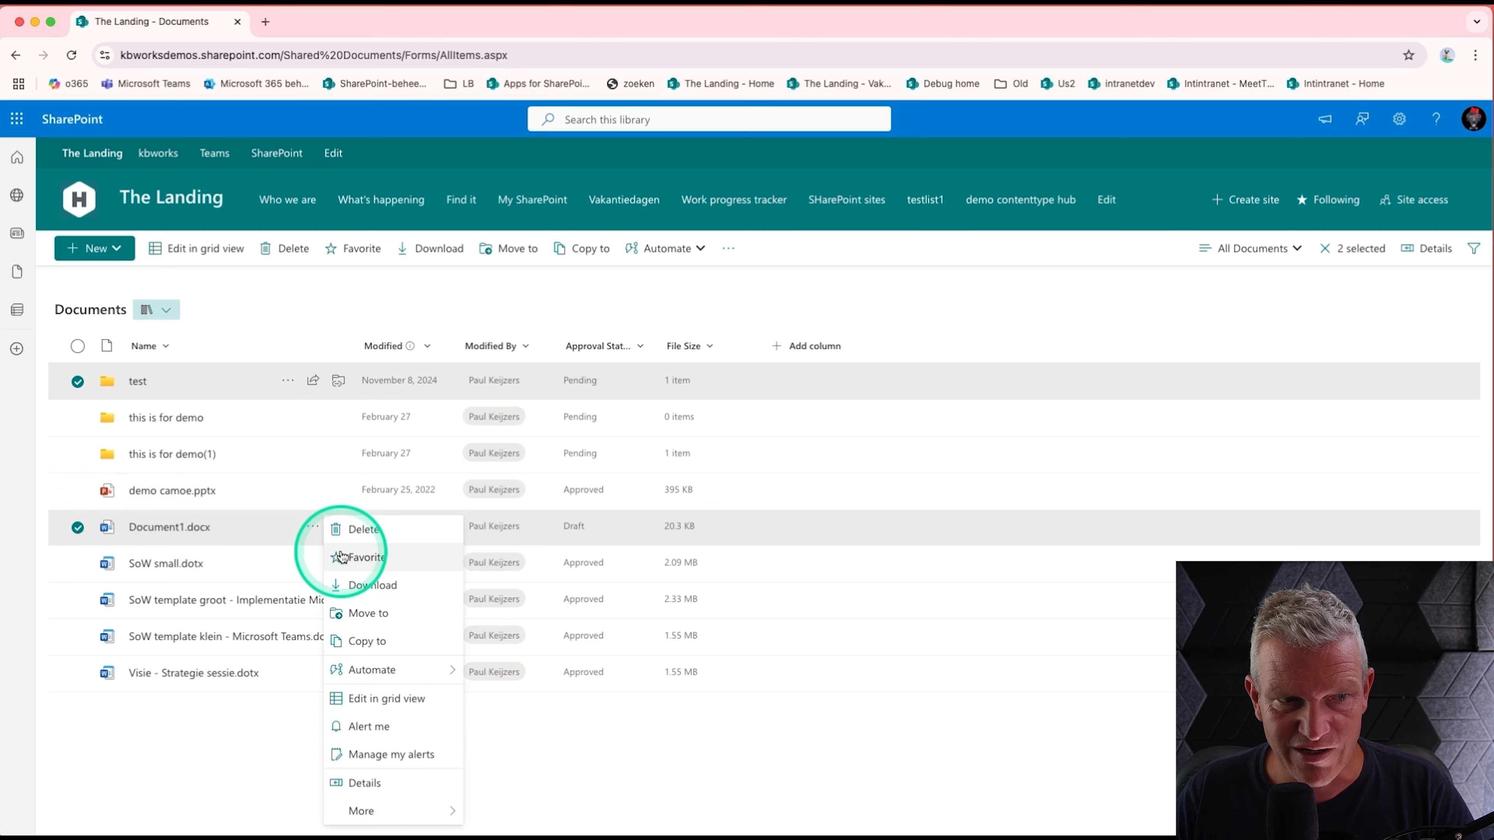
pyautogui.moveTo(412, 683)
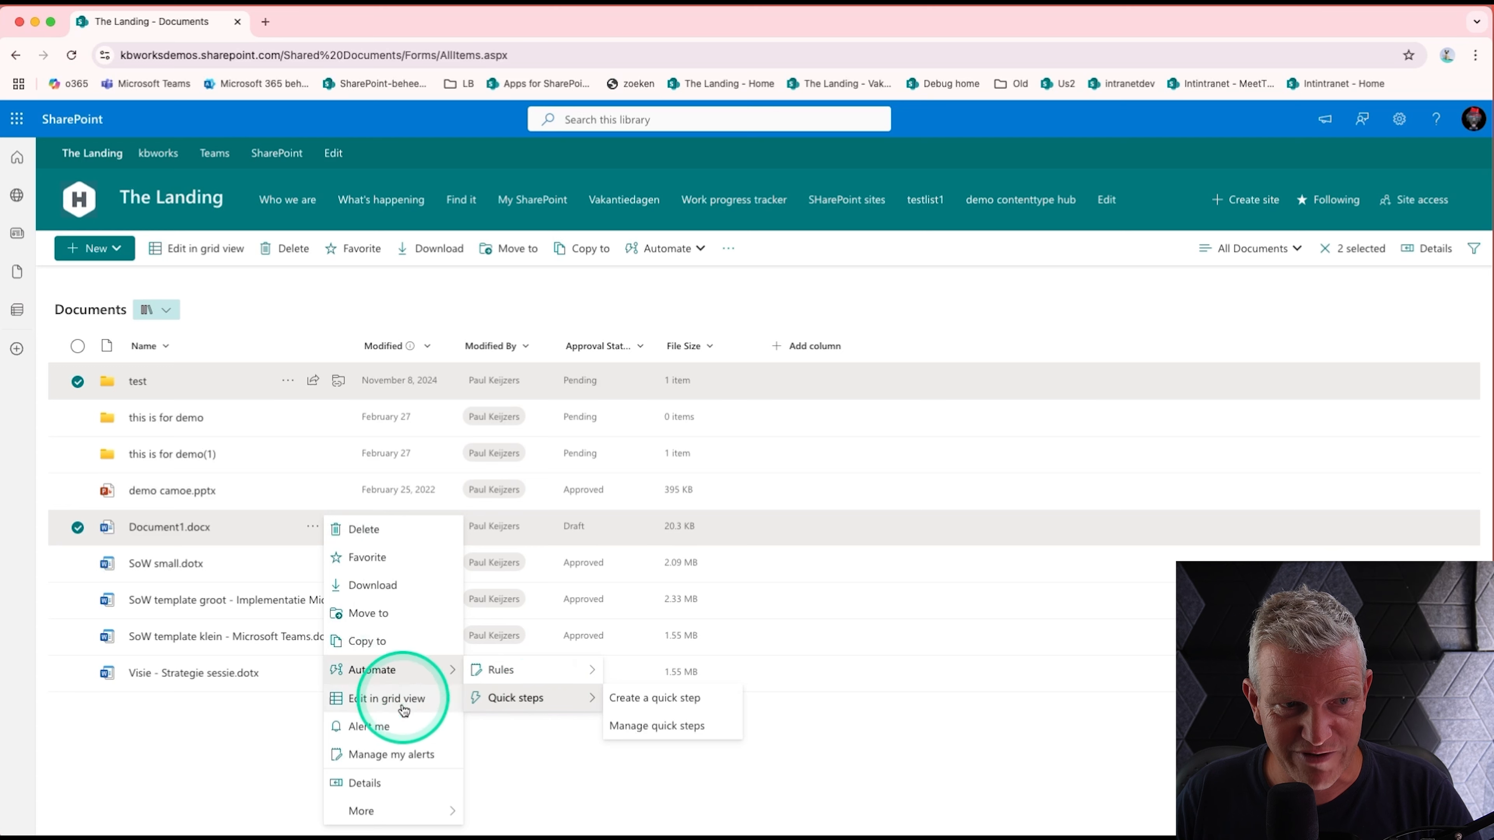
pyautogui.moveTo(393, 810)
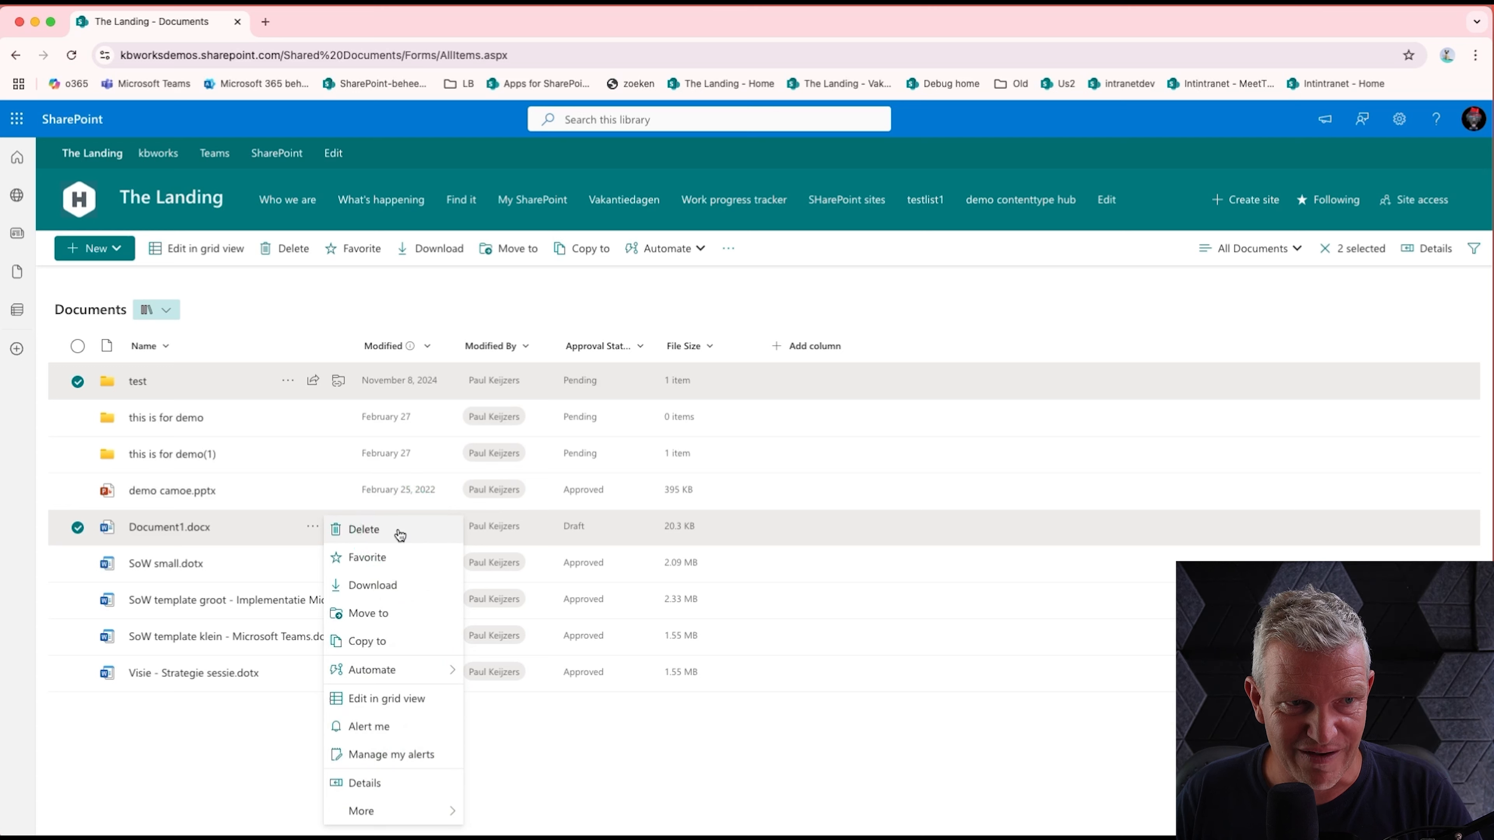
# Review the settings of the "send teams chat" quick step in its editor and return to the list of quick steps.
pyautogui.click(411, 672)
pyautogui.click(510, 676)
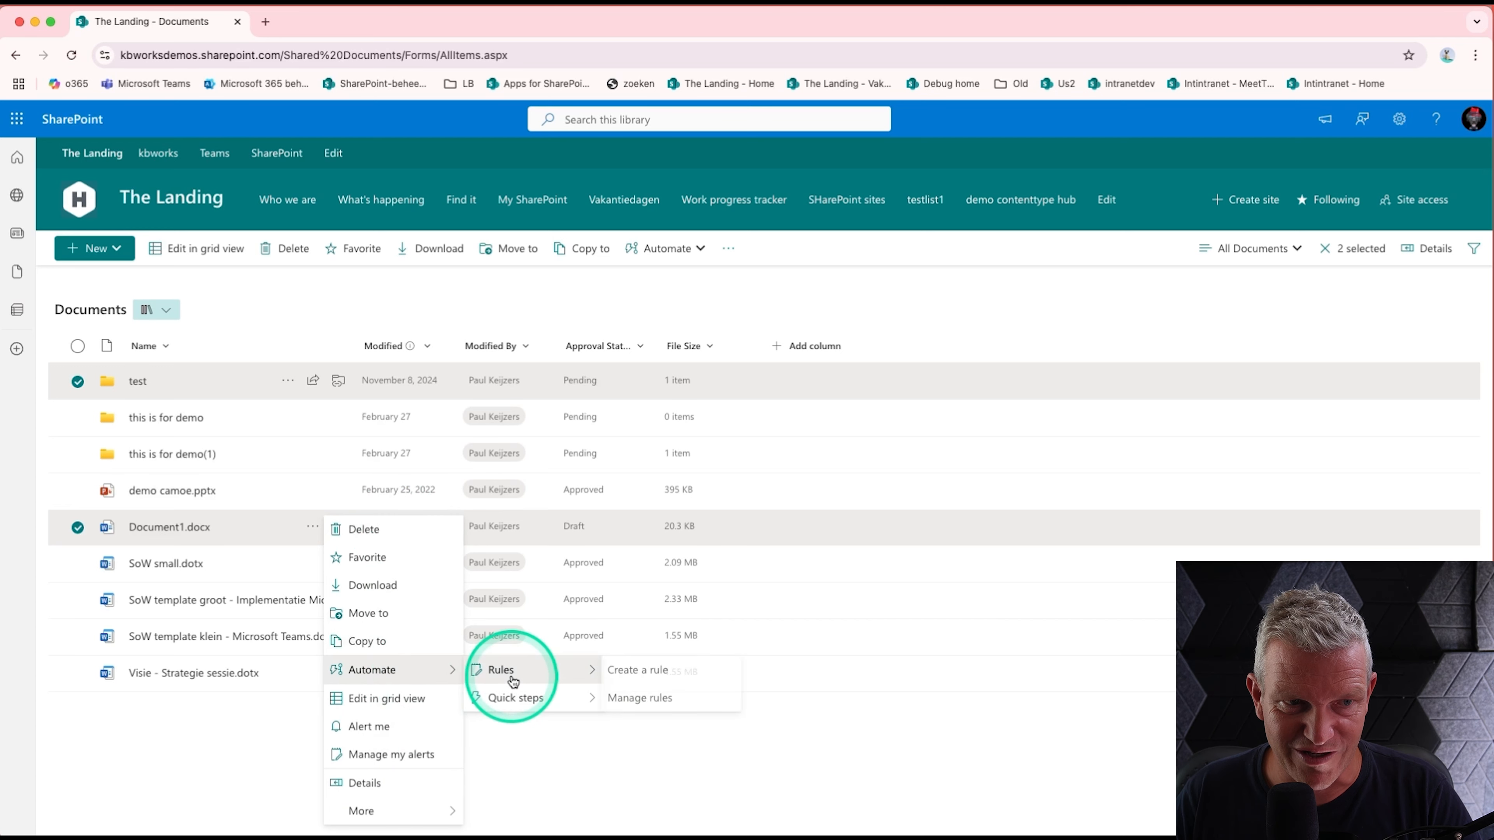
pyautogui.click(517, 698)
pyautogui.click(618, 726)
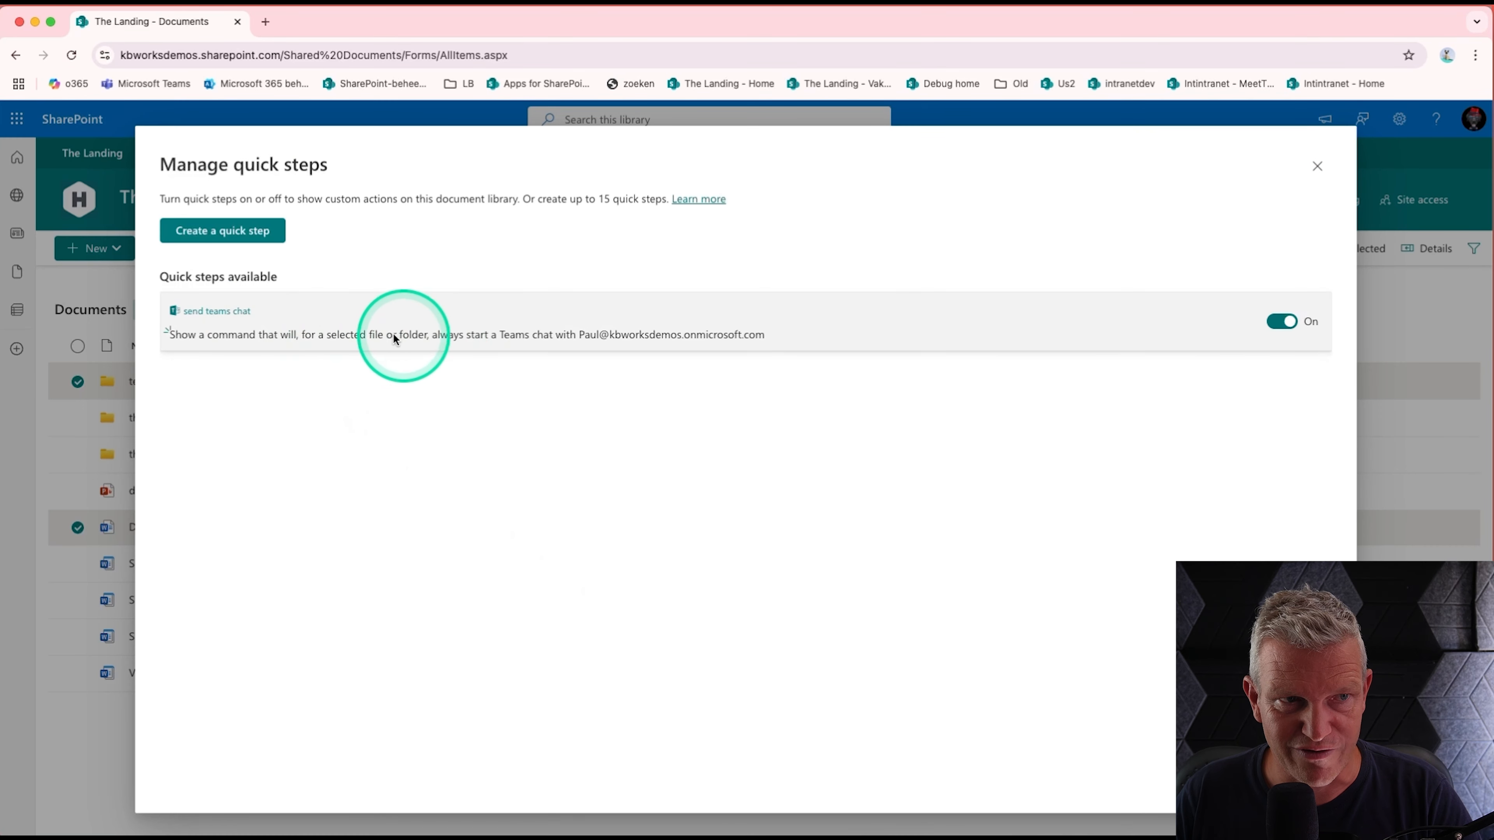
pyautogui.click(361, 331)
pyautogui.moveTo(621, 479)
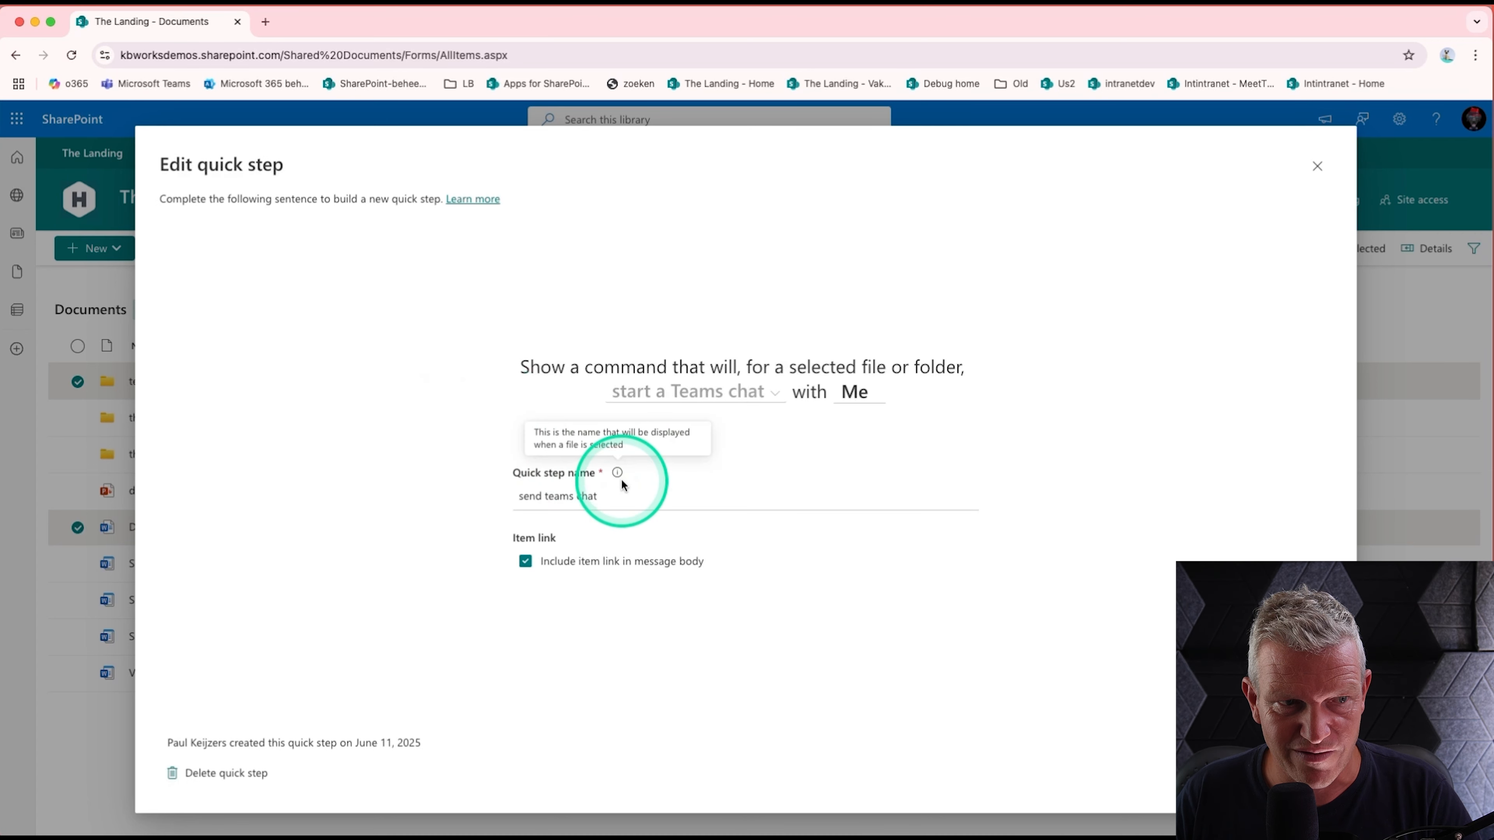
pyautogui.click(1297, 773)
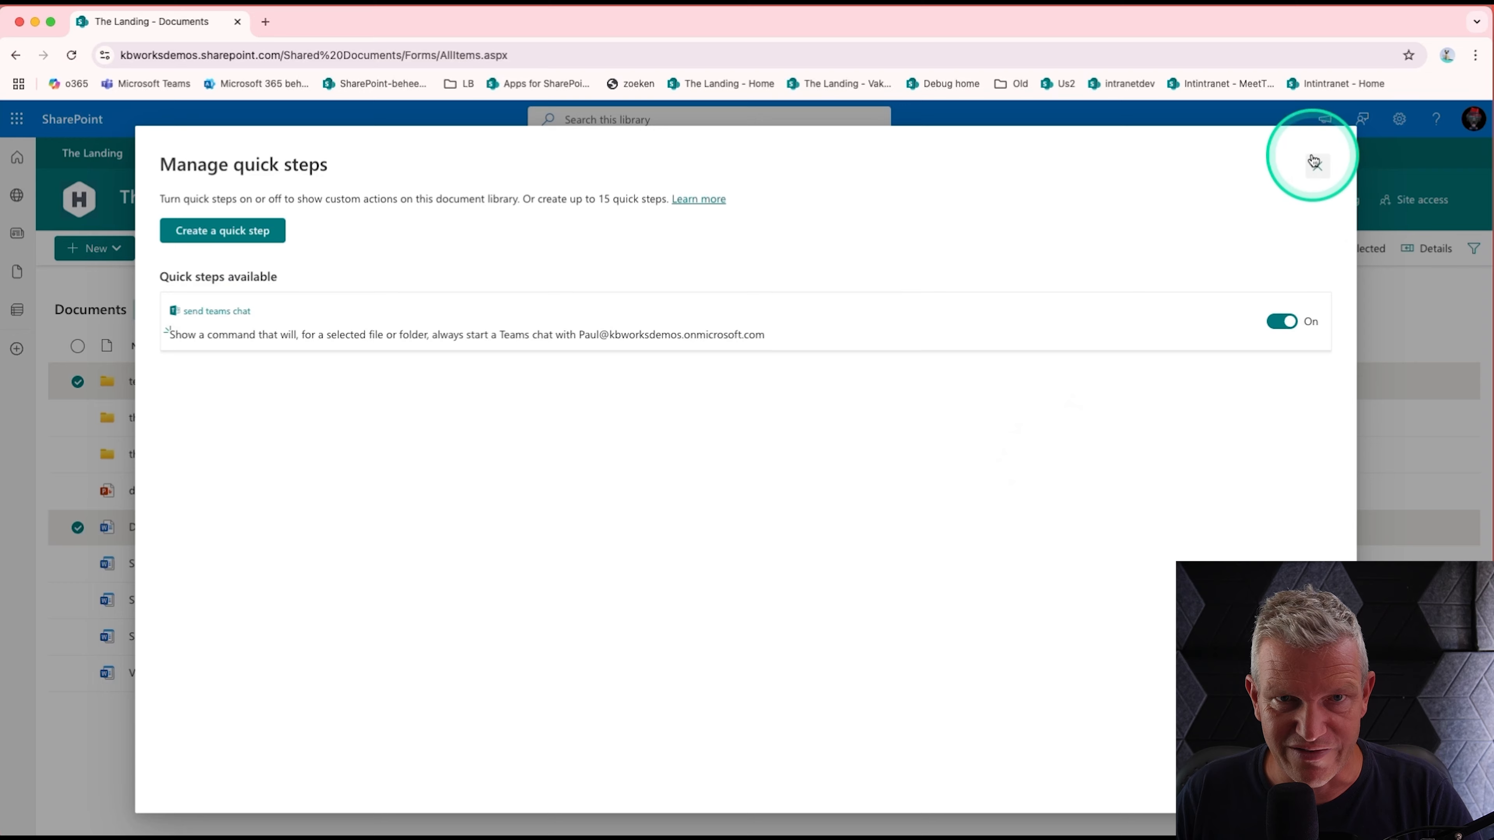
# Leave the quick steps list, deselect the test folder, and check the automation options for Document1.docx alone.
pyautogui.click(1316, 165)
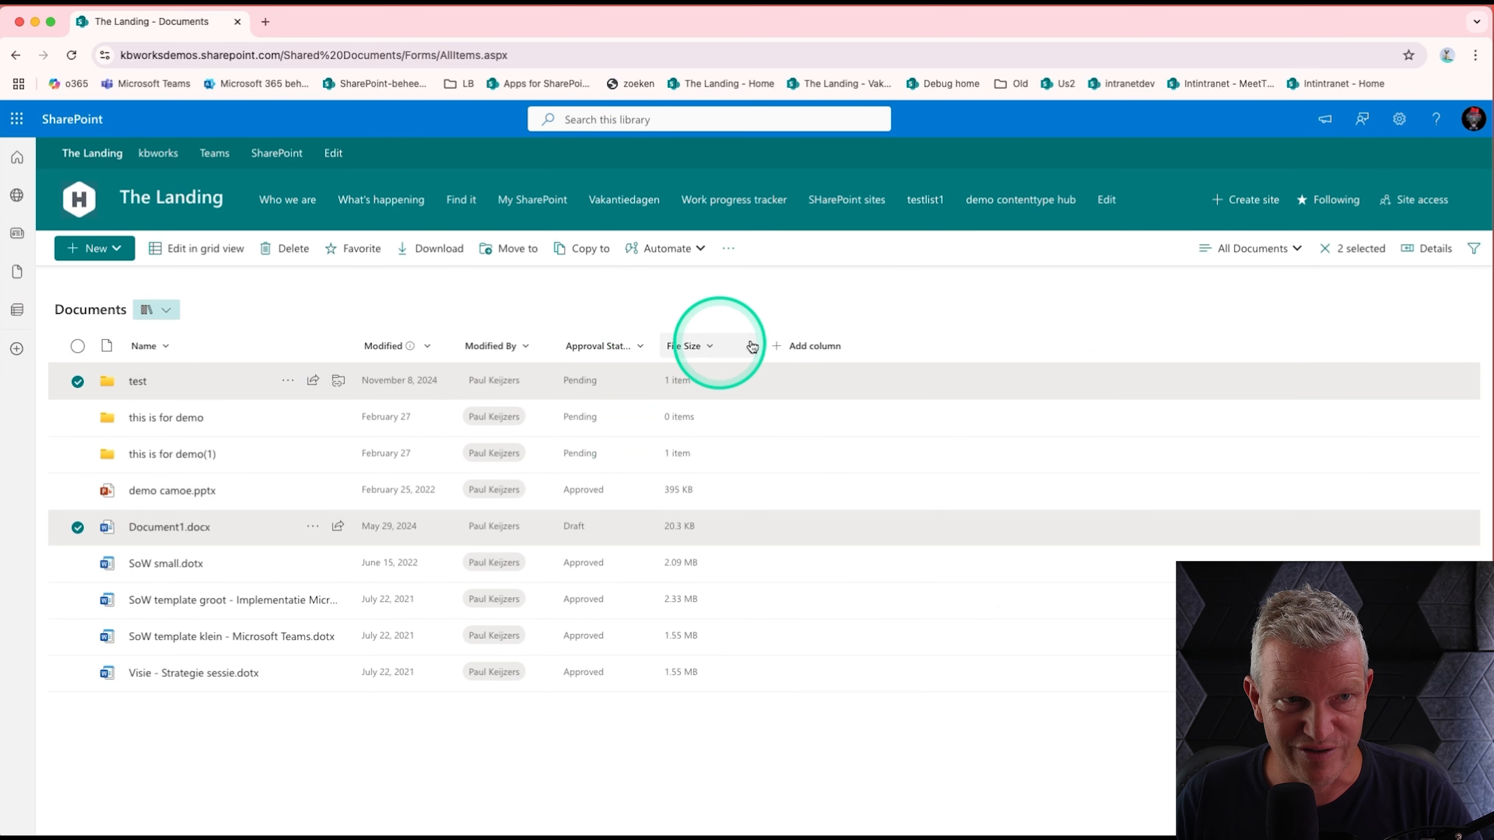
pyautogui.click(1444, 250)
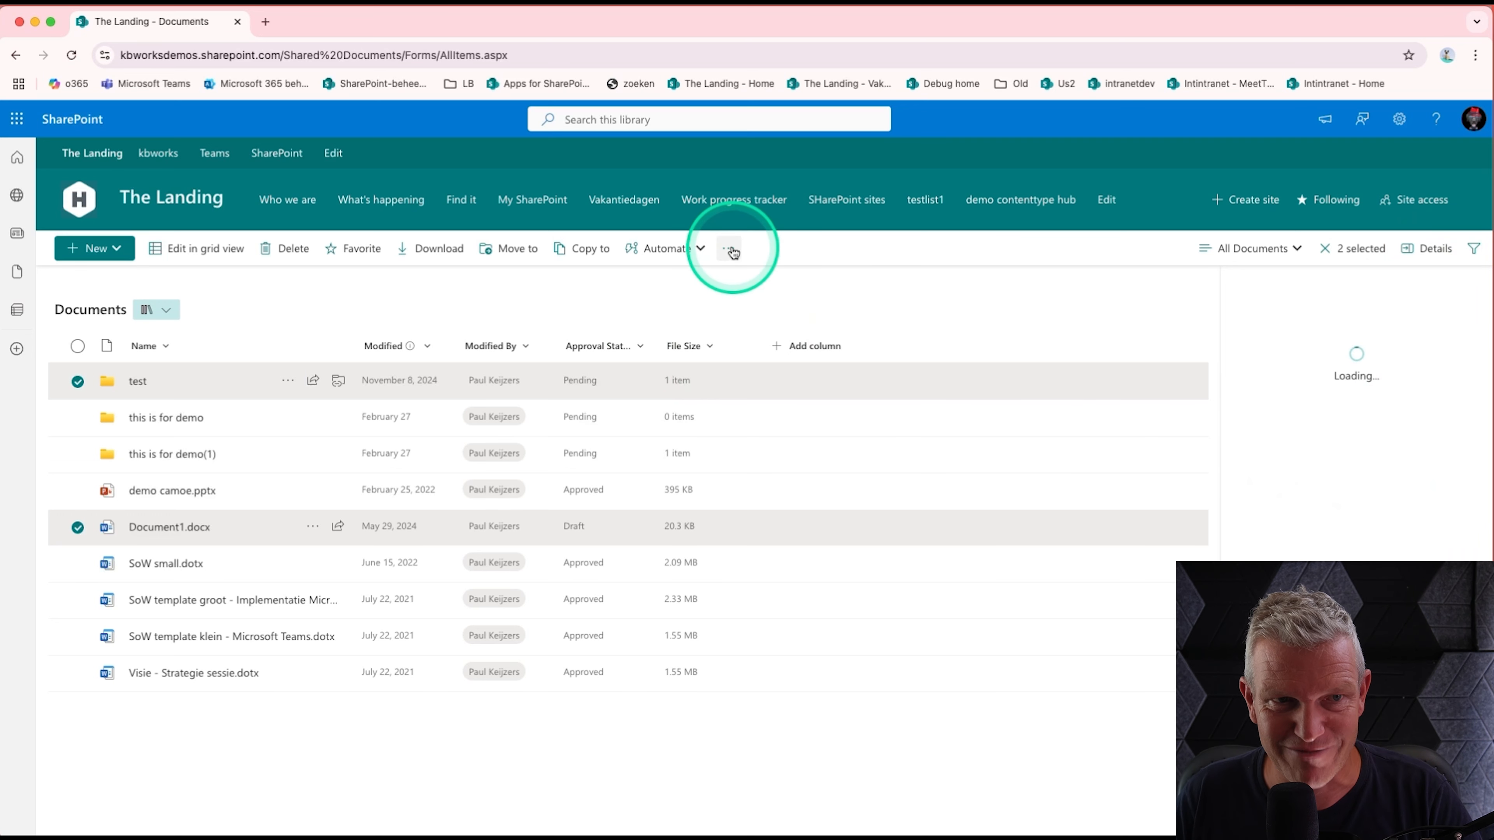
pyautogui.click(77, 381)
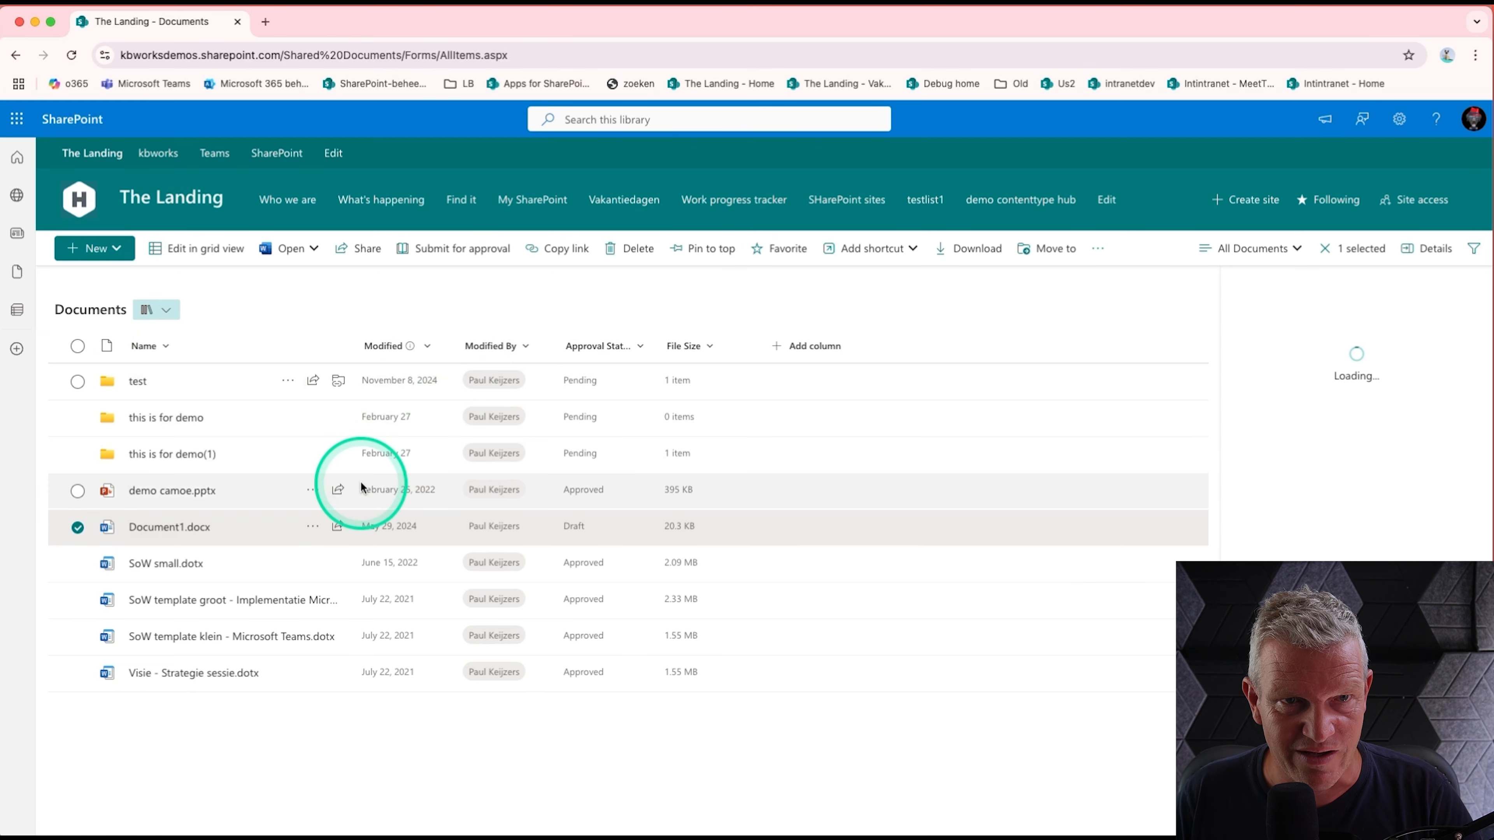
pyautogui.click(311, 527)
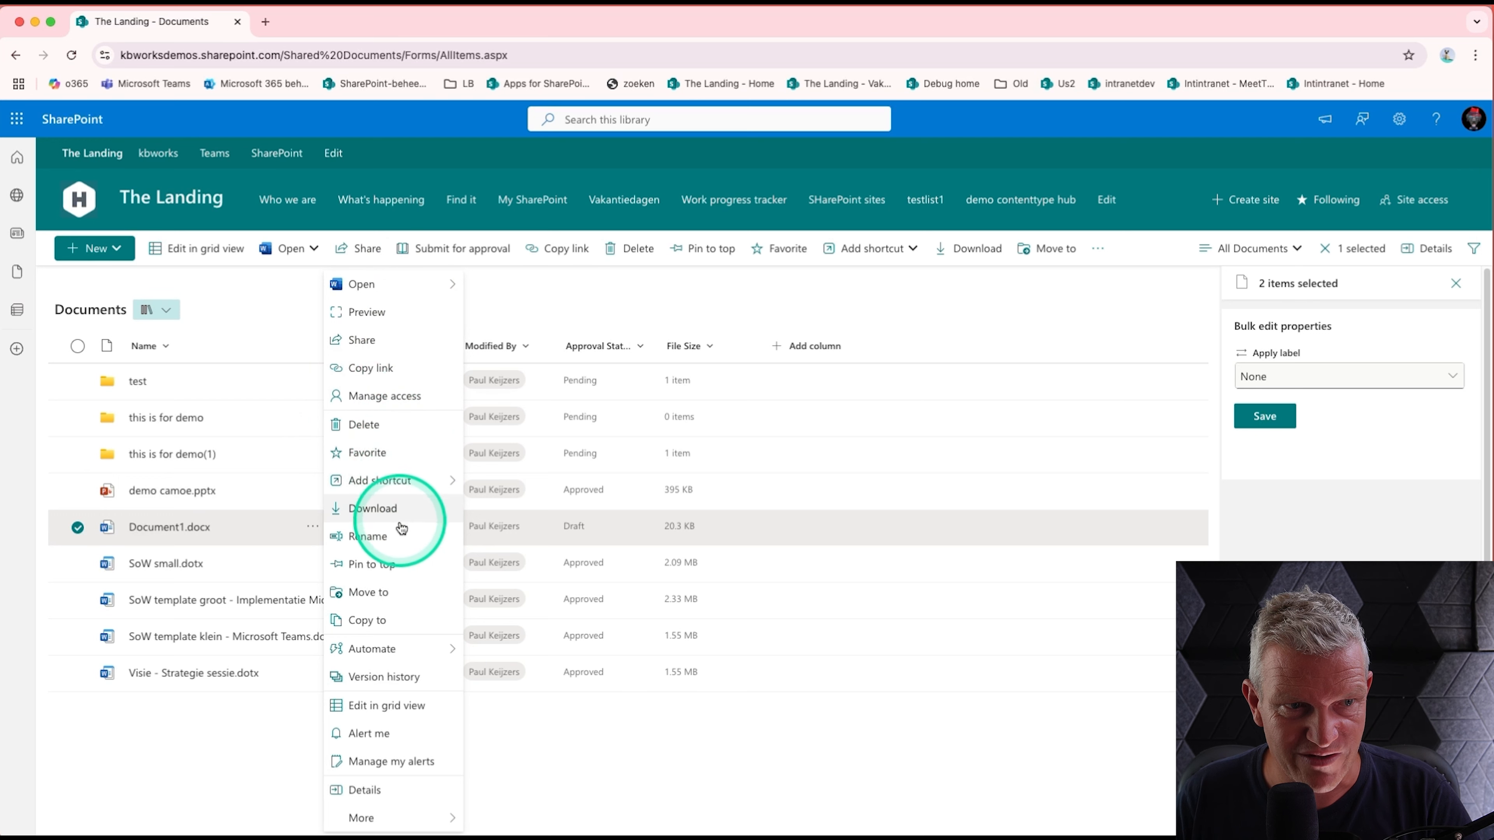
pyautogui.moveTo(390, 652)
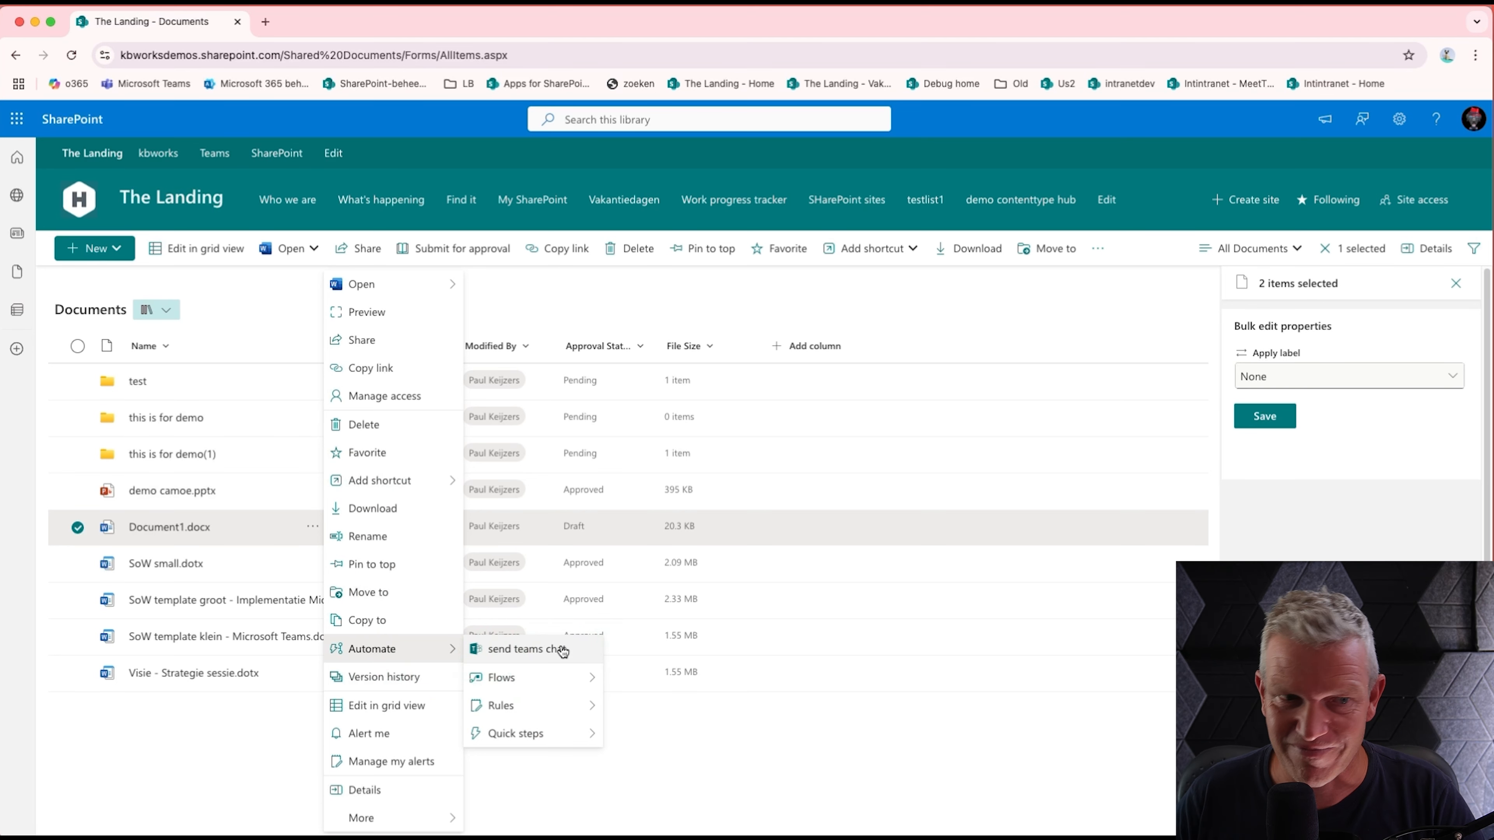
pyautogui.click(543, 301)
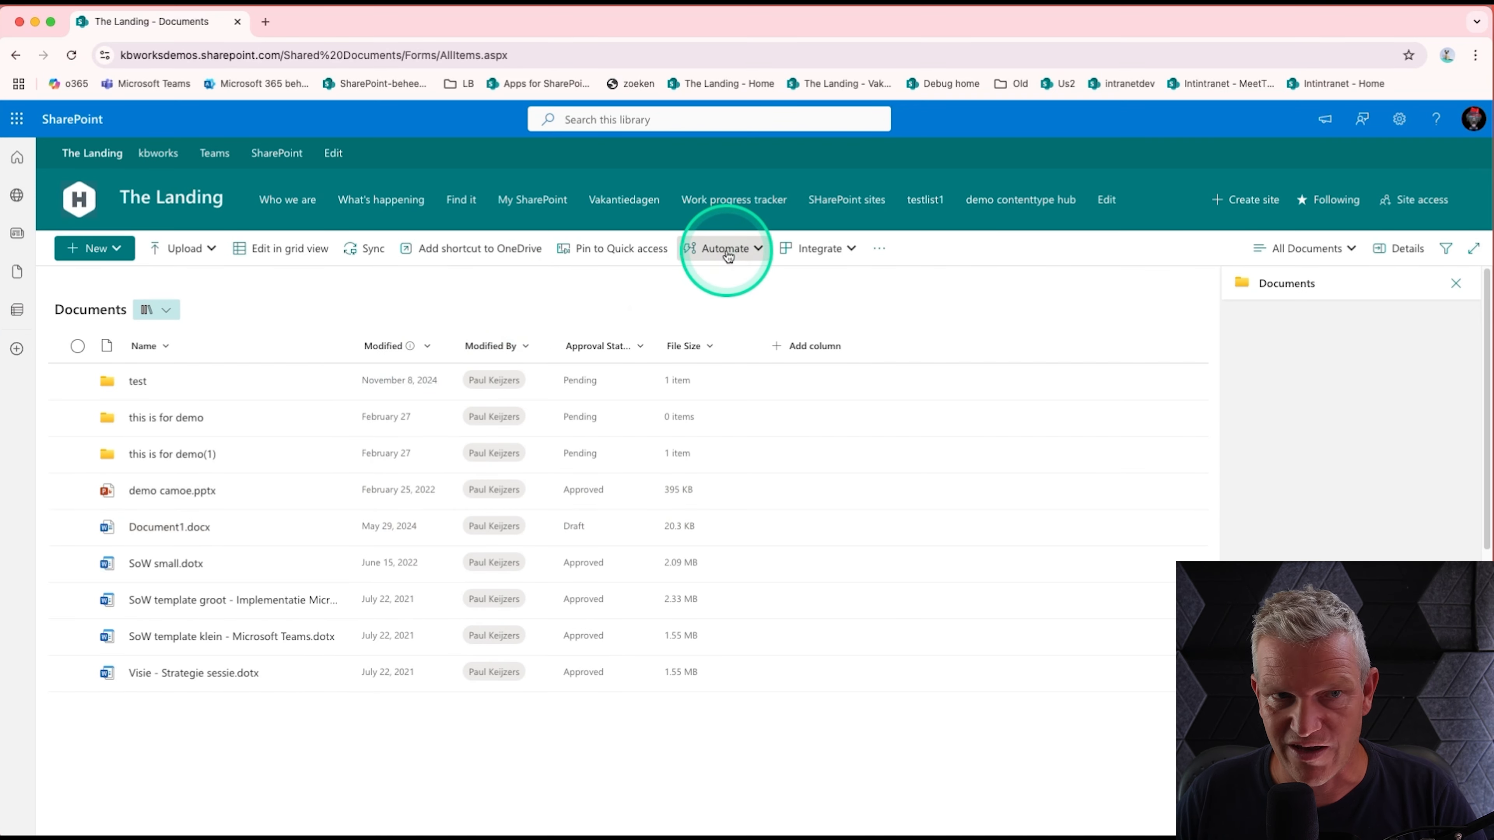
# Run the "send teams chat" quick step on Document1.docx and view the drafted chat in the Teams web app.
pyautogui.click(77, 526)
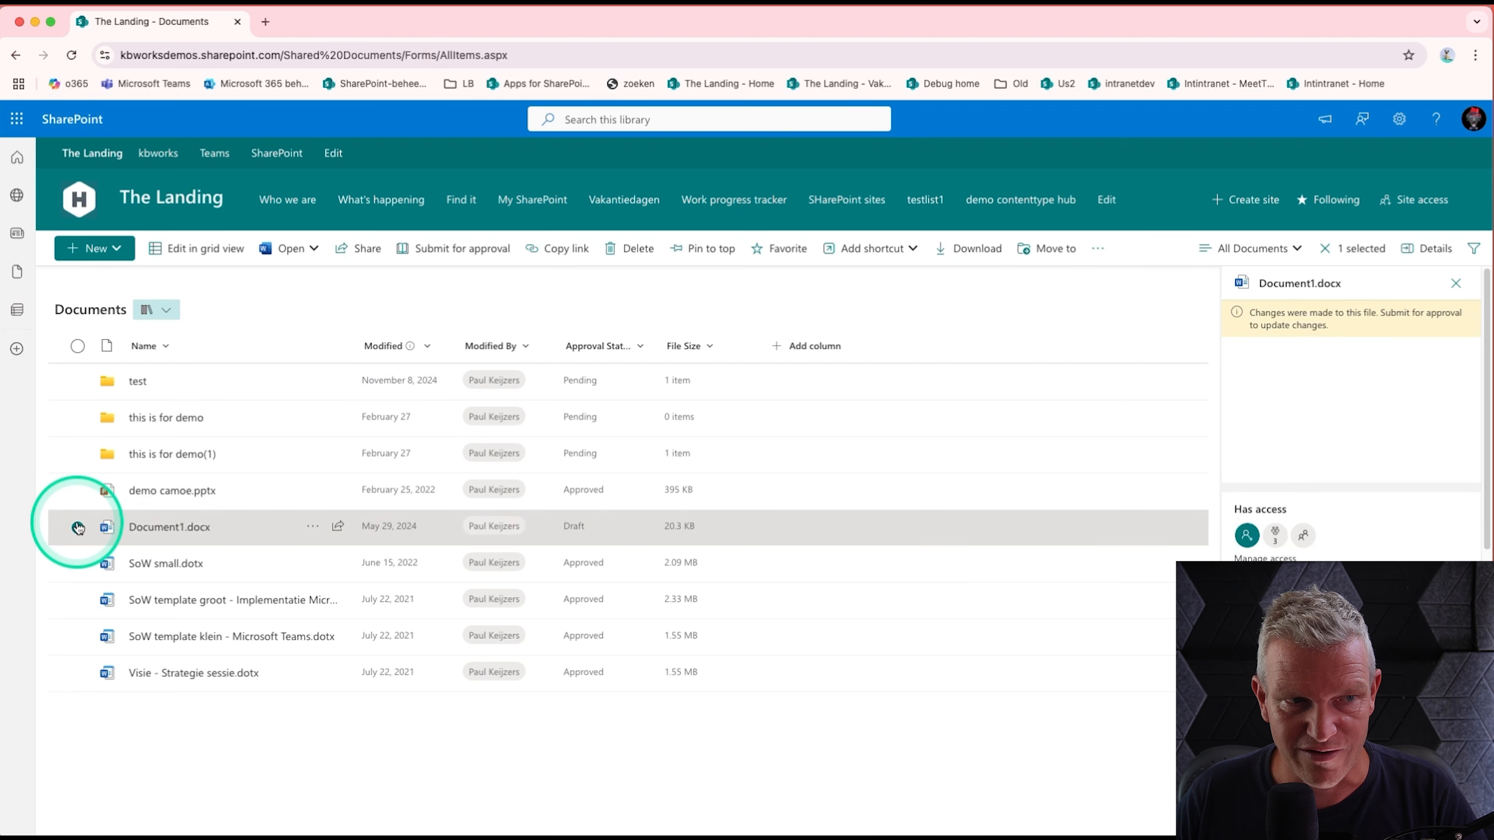
pyautogui.click(313, 527)
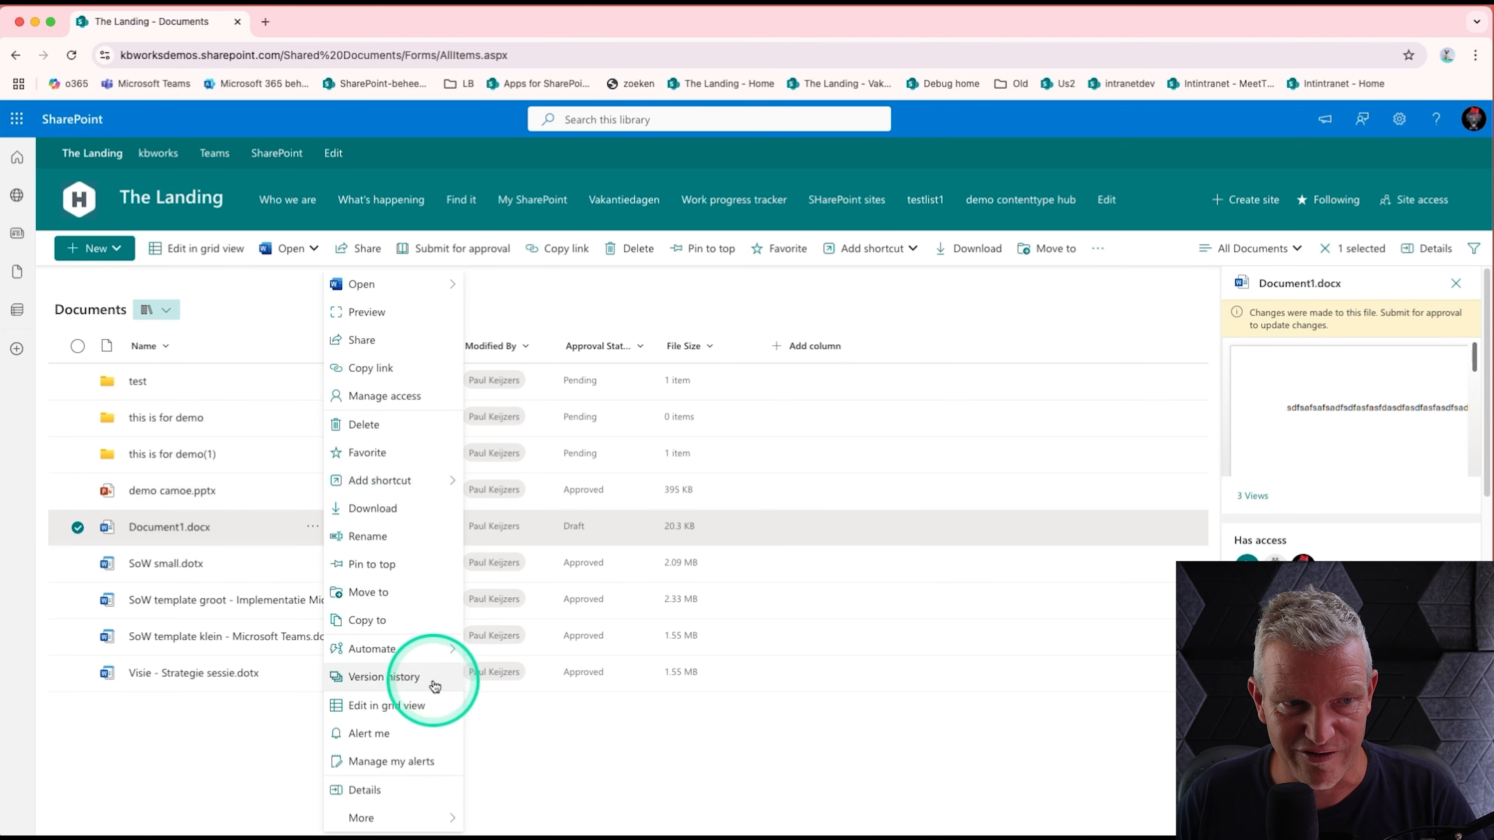
pyautogui.click(513, 652)
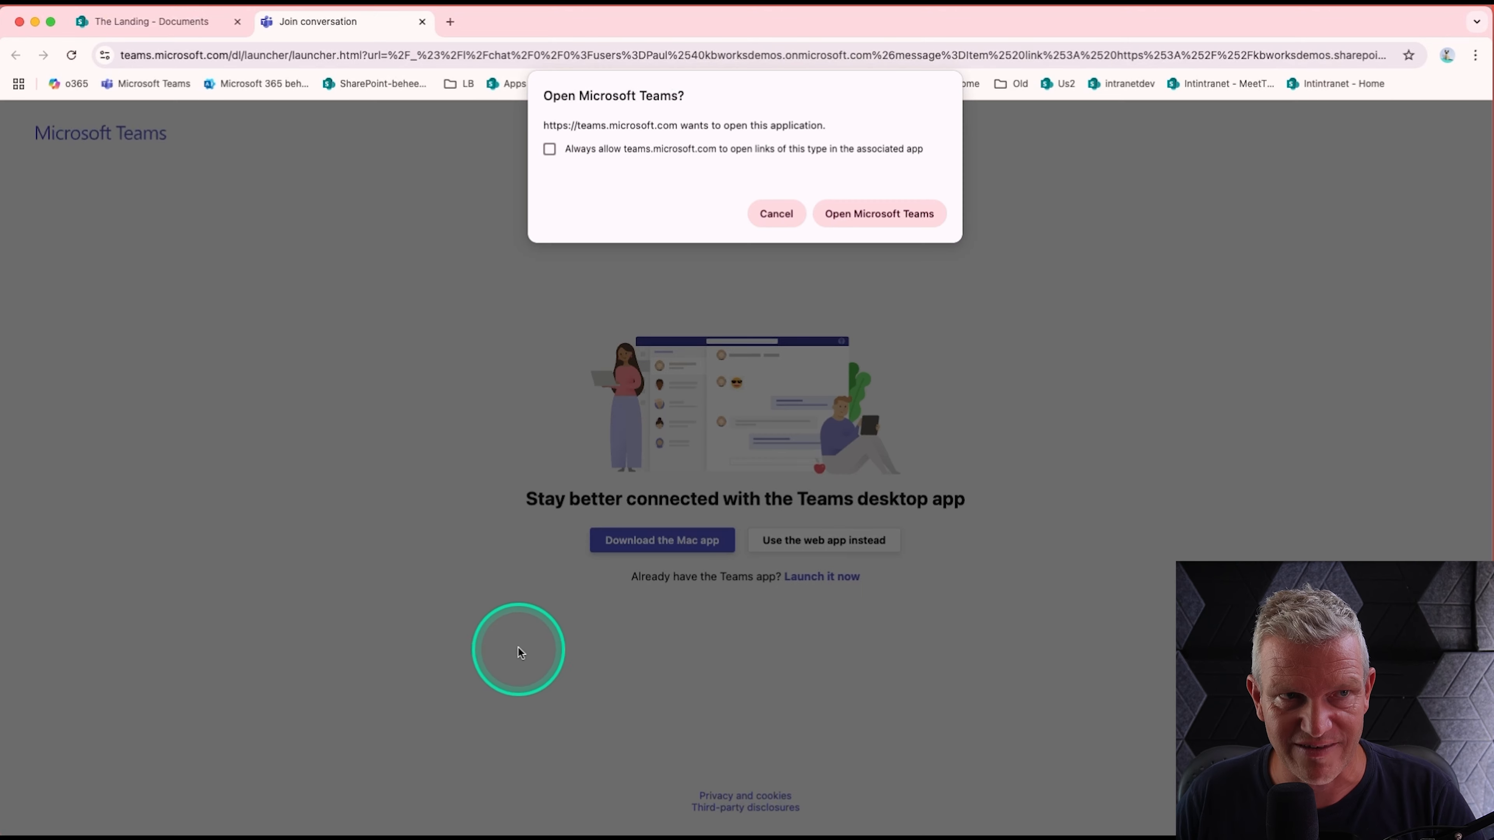
pyautogui.click(791, 218)
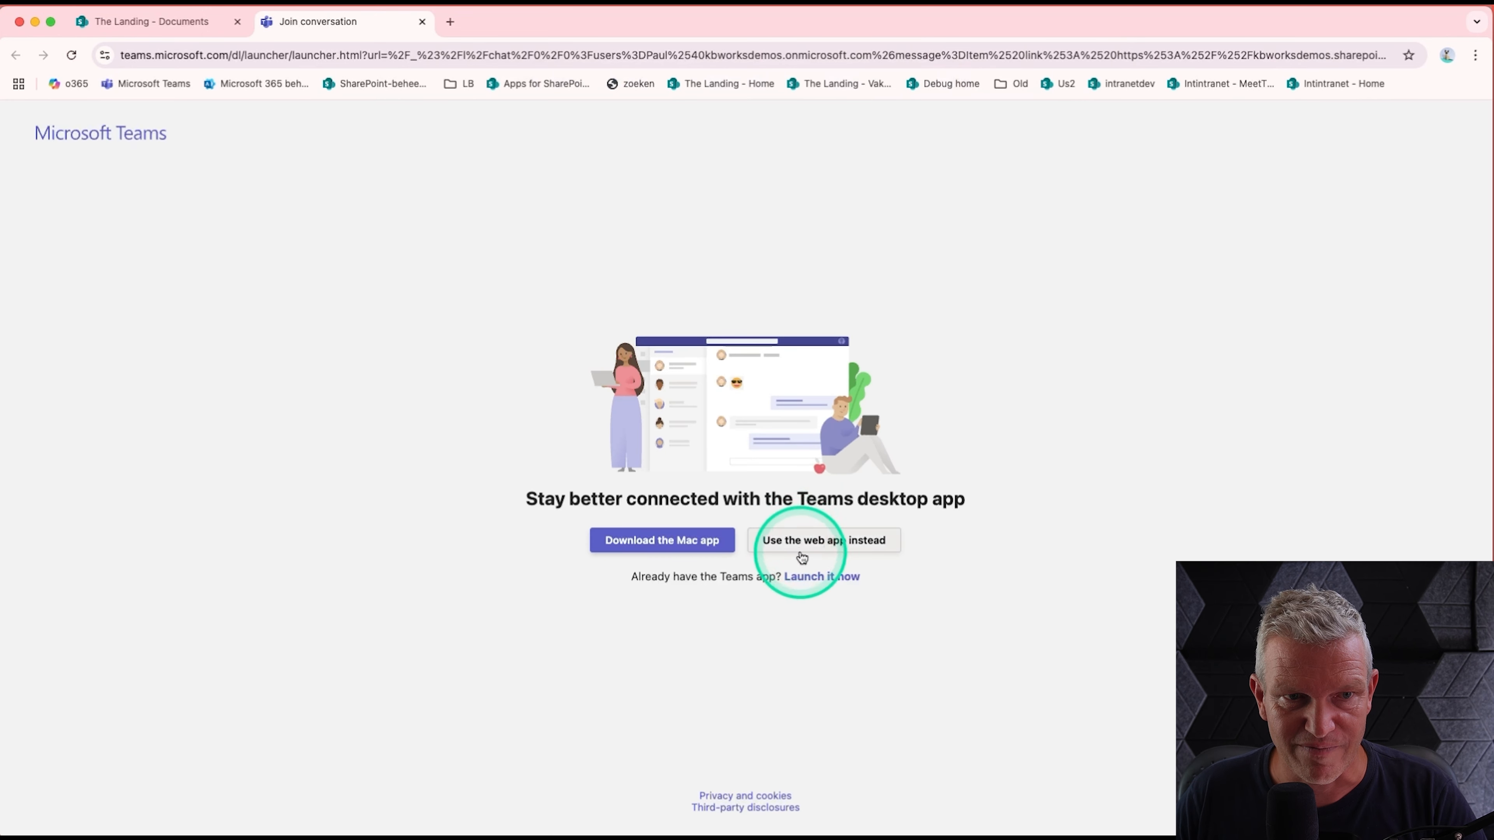
pyautogui.click(802, 556)
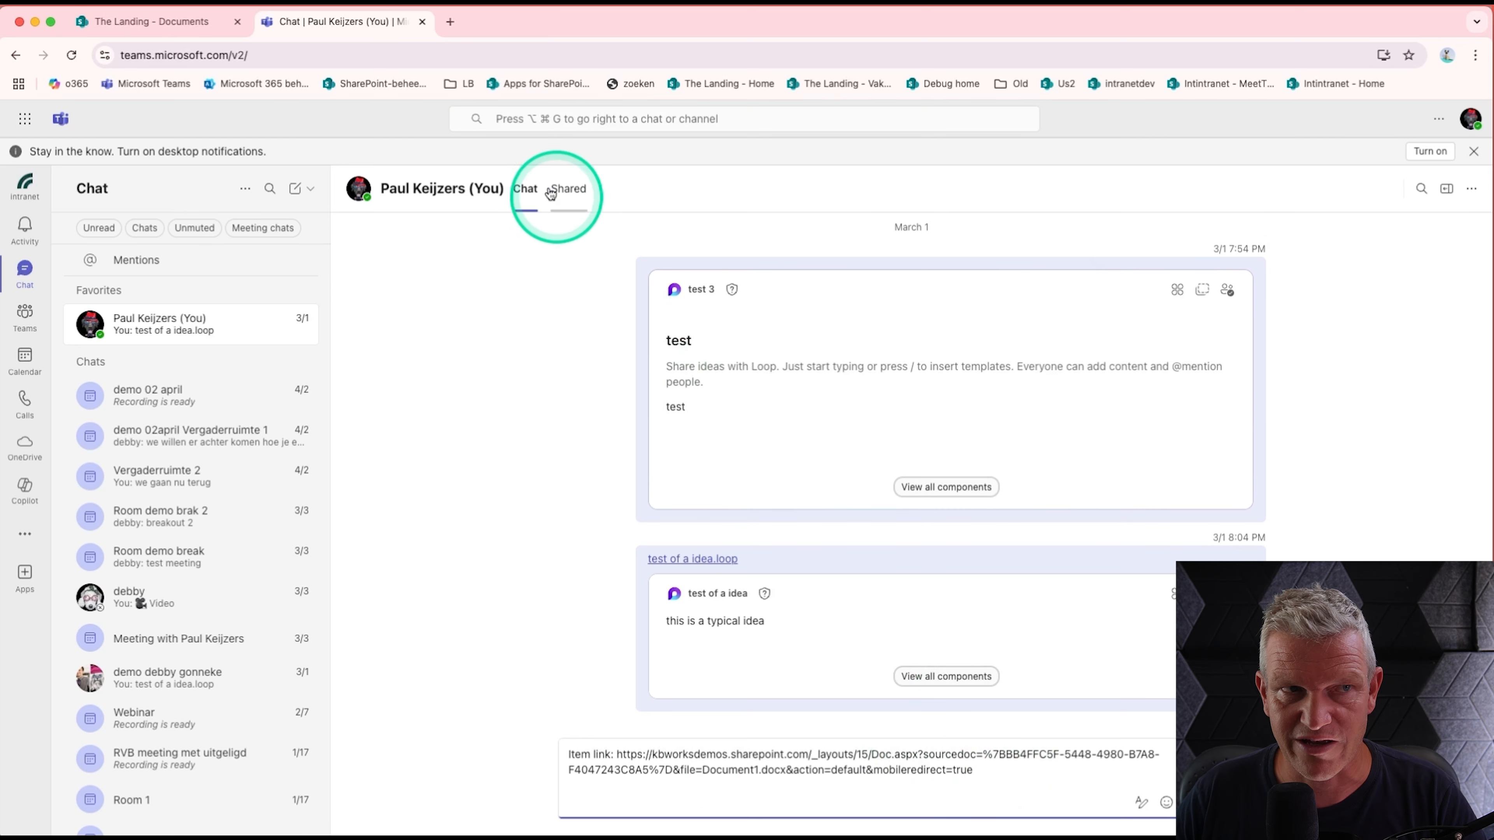
pyautogui.click(421, 22)
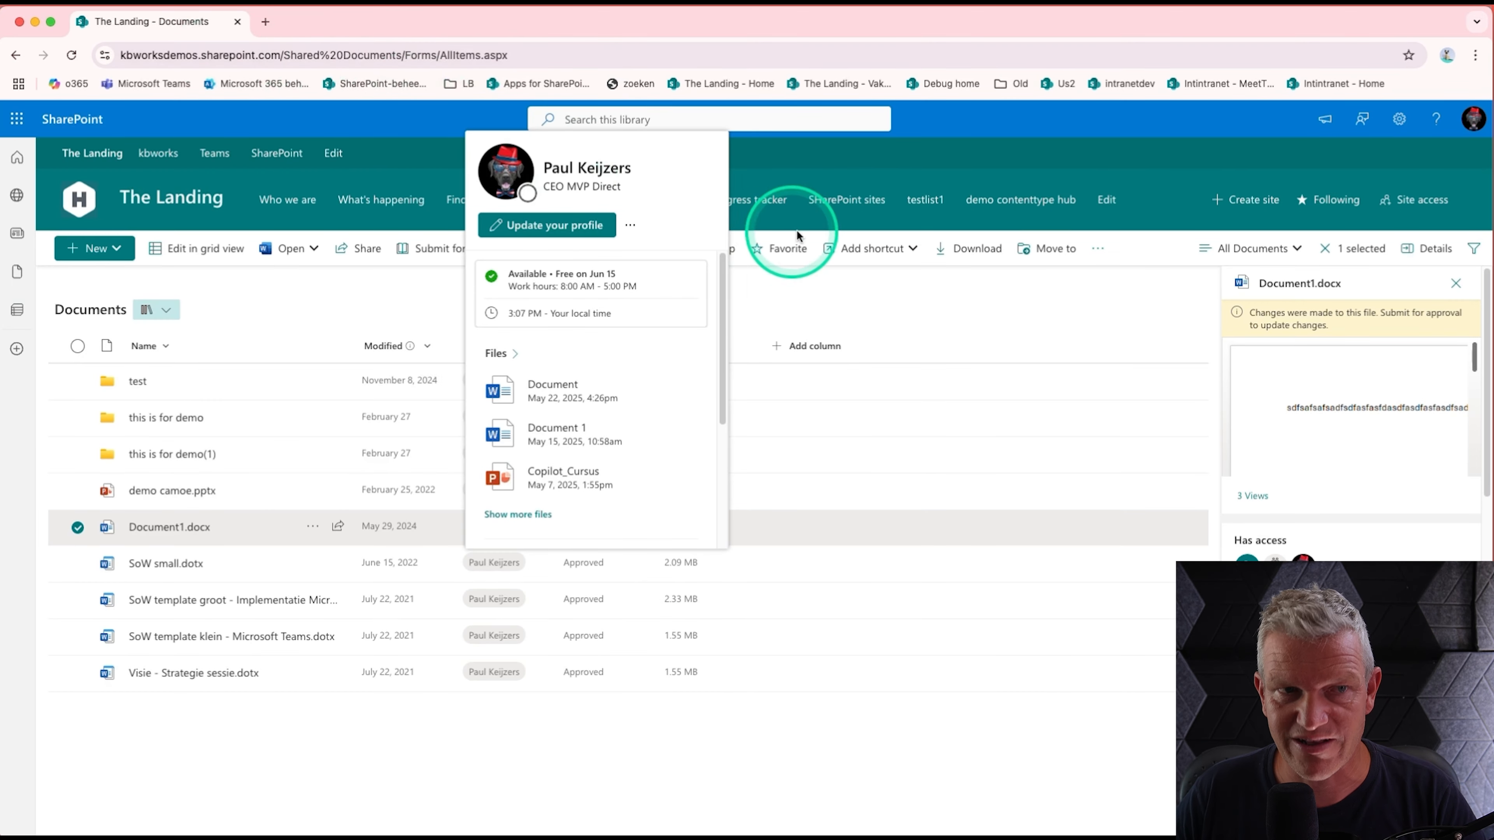
# Begin a new quick step for the Documents library that copies selected files or folders to the test folder.
pyautogui.click(947, 319)
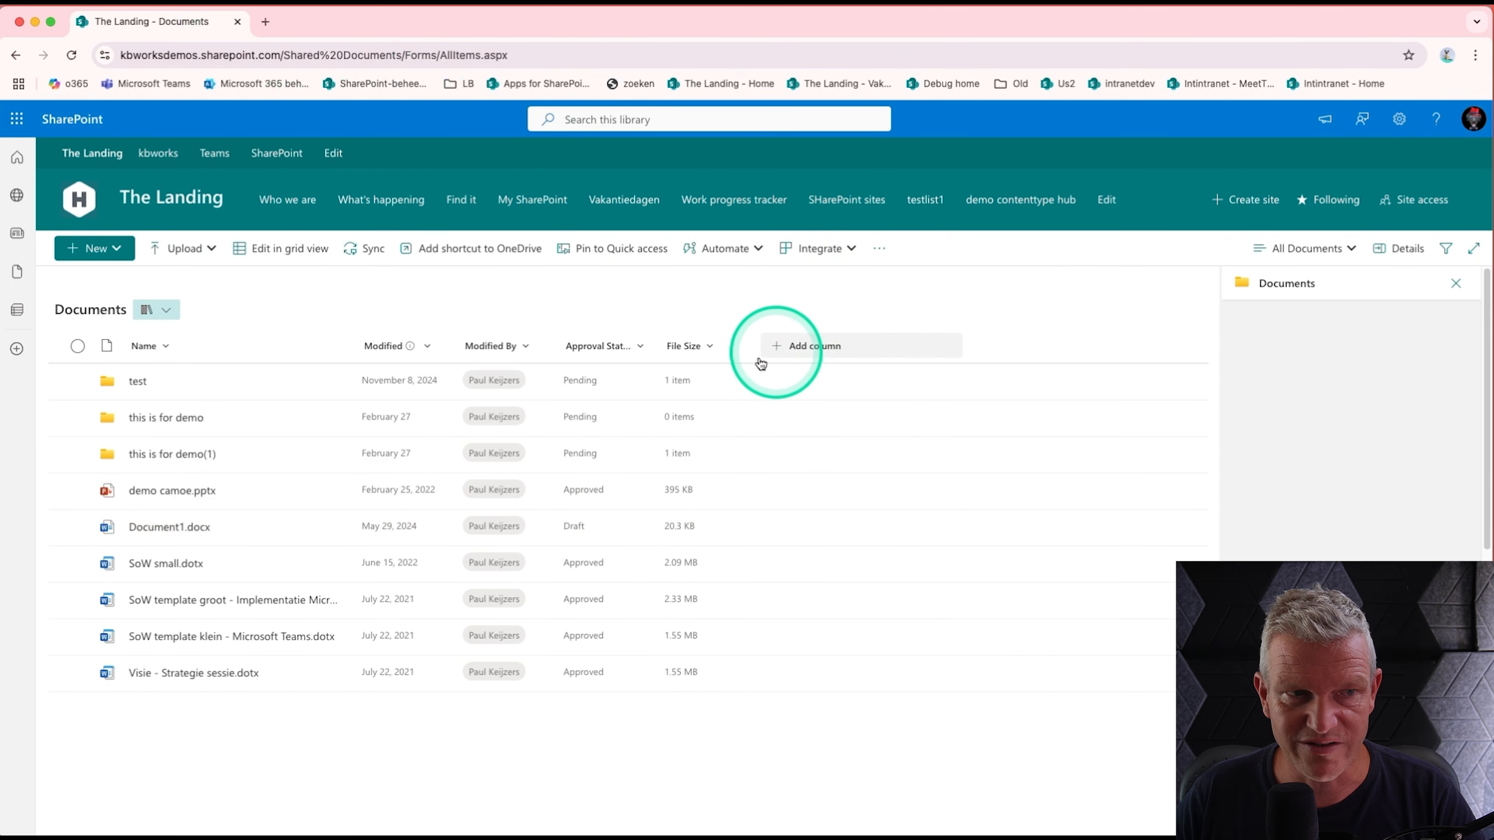
pyautogui.click(713, 248)
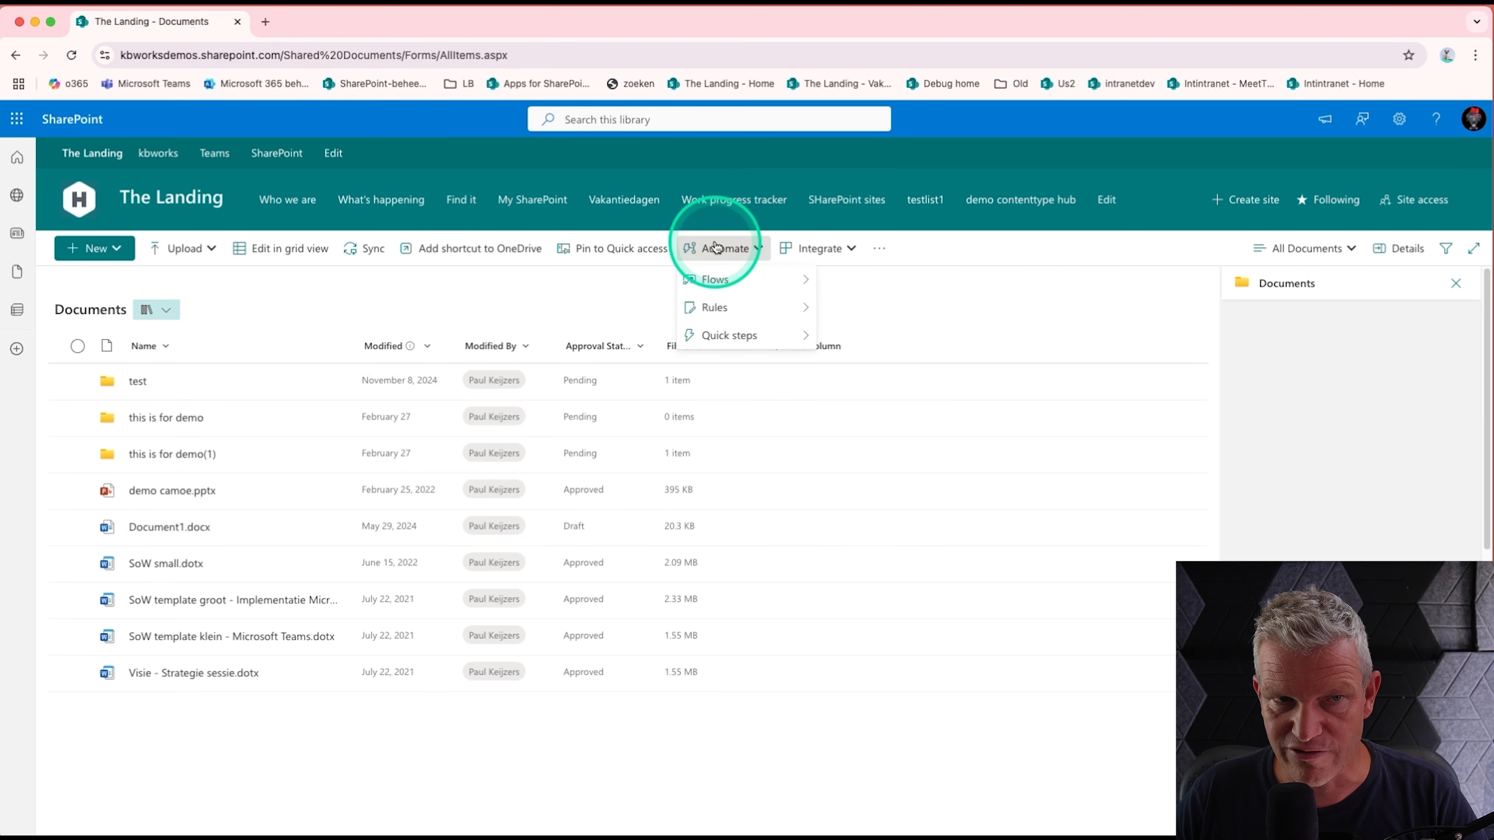
pyautogui.moveTo(759, 334)
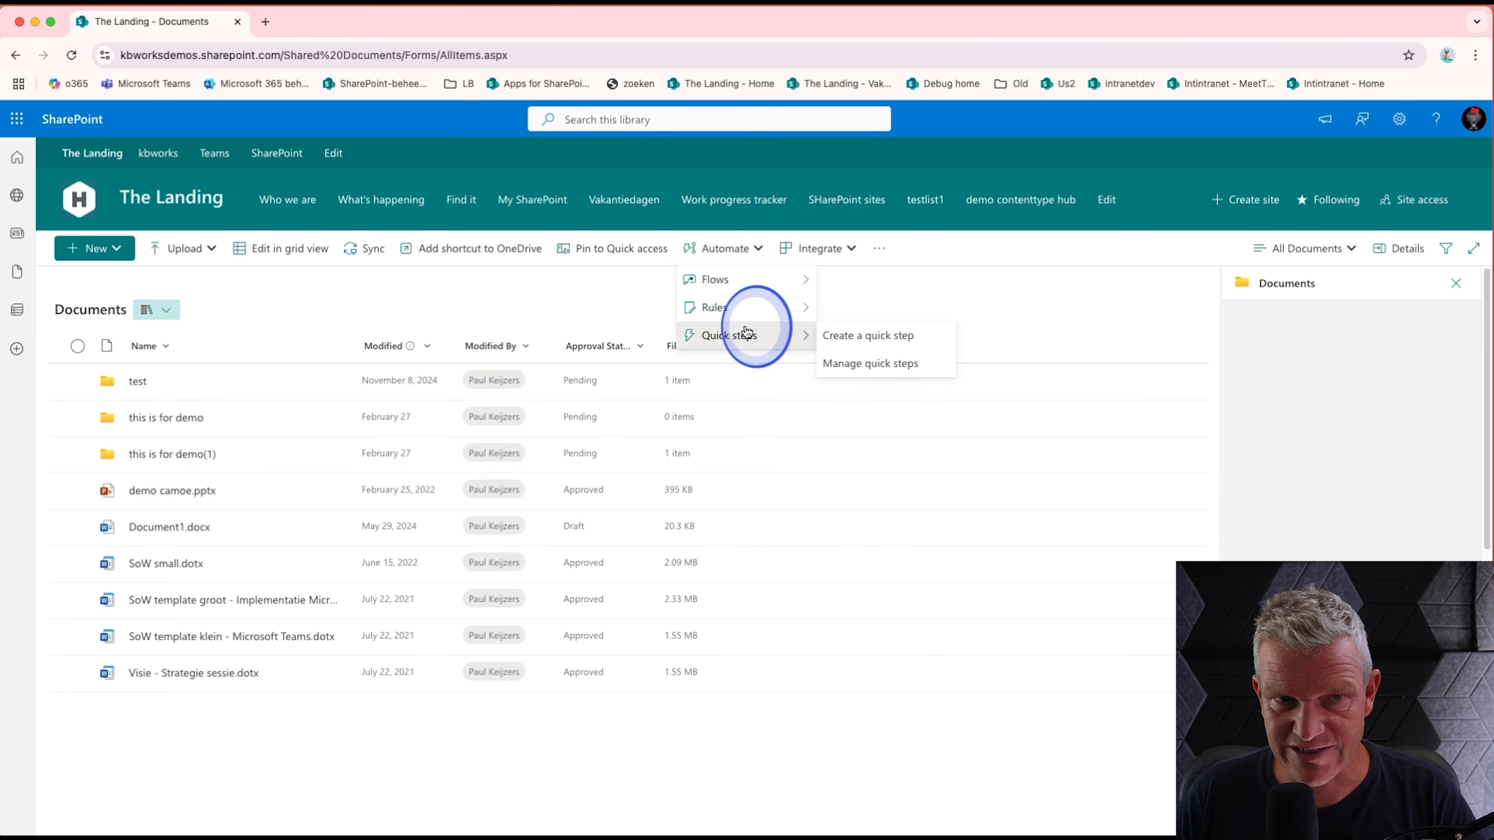
pyautogui.click(886, 341)
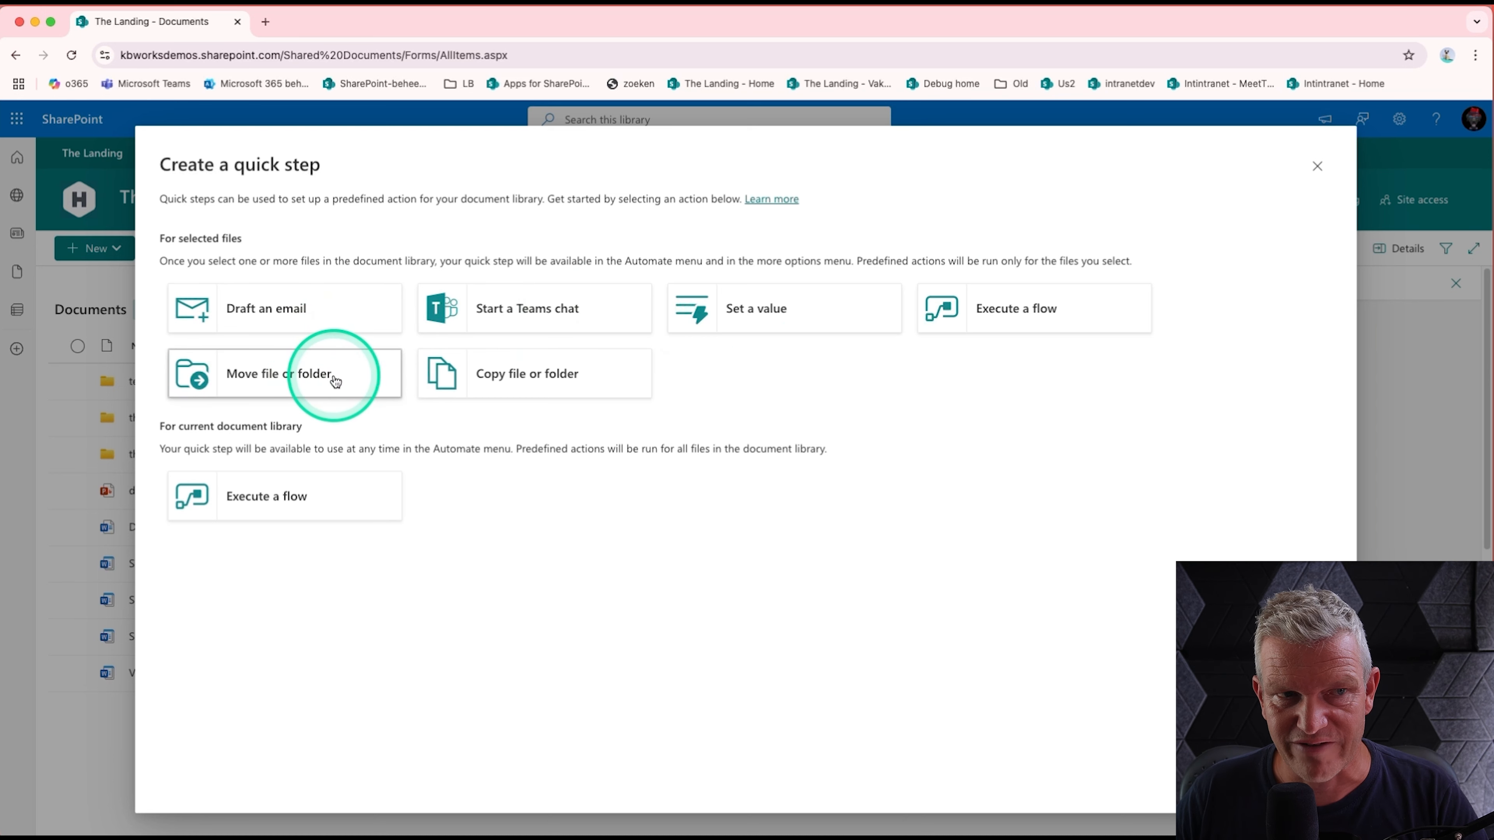
pyautogui.click(488, 379)
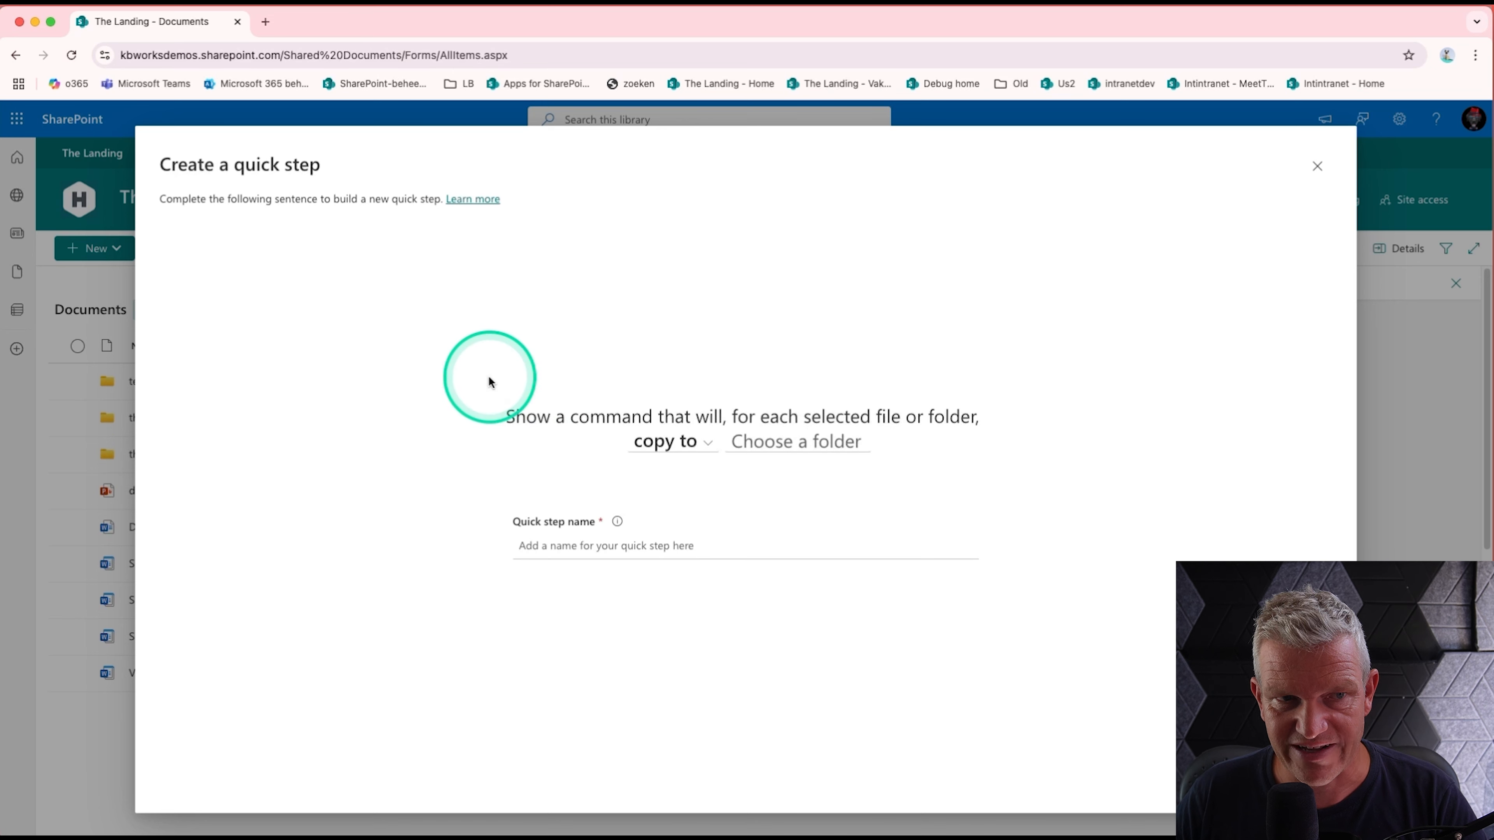
pyautogui.click(753, 441)
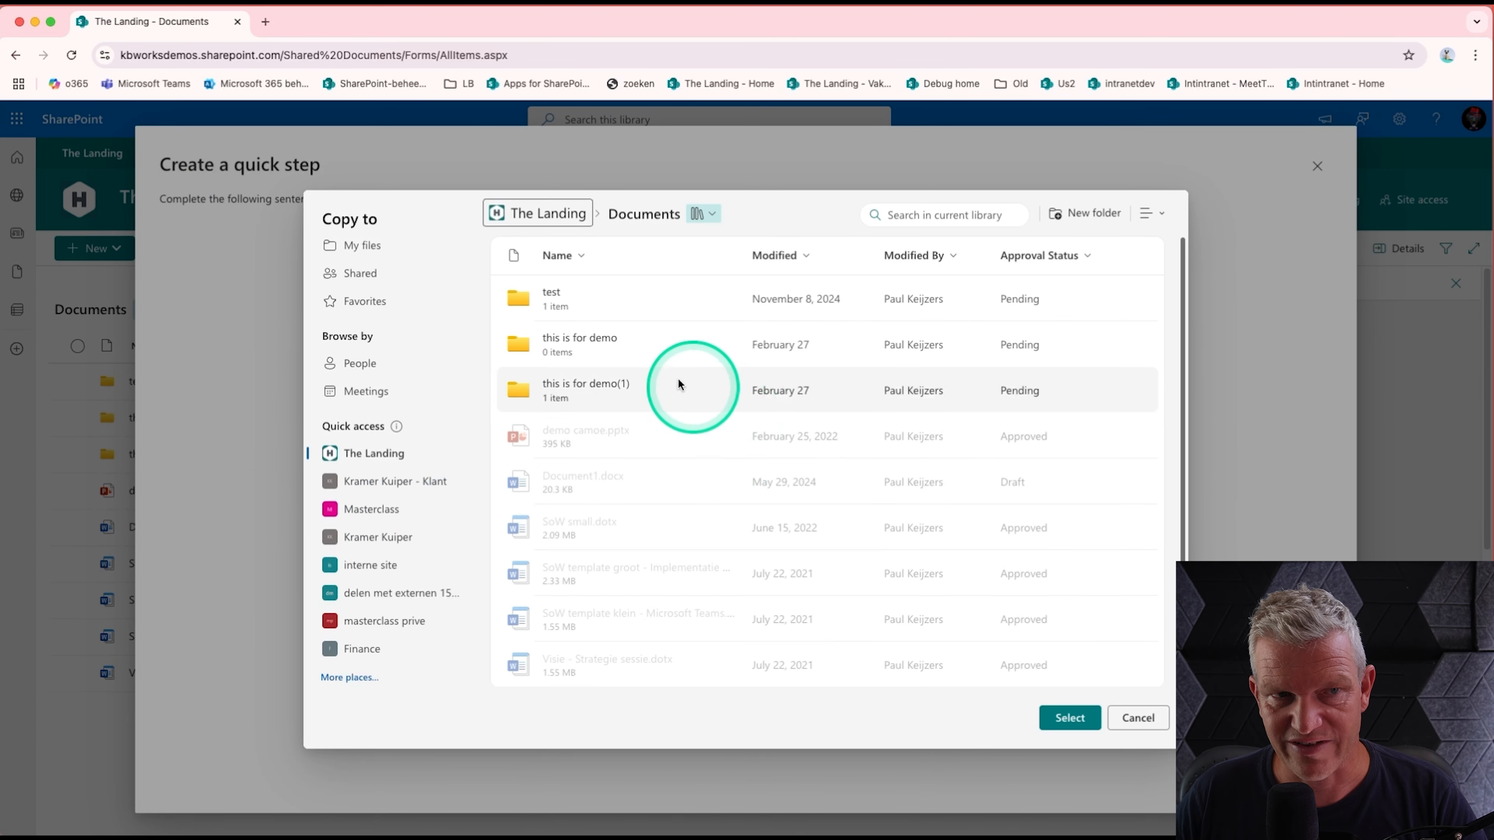
pyautogui.click(566, 306)
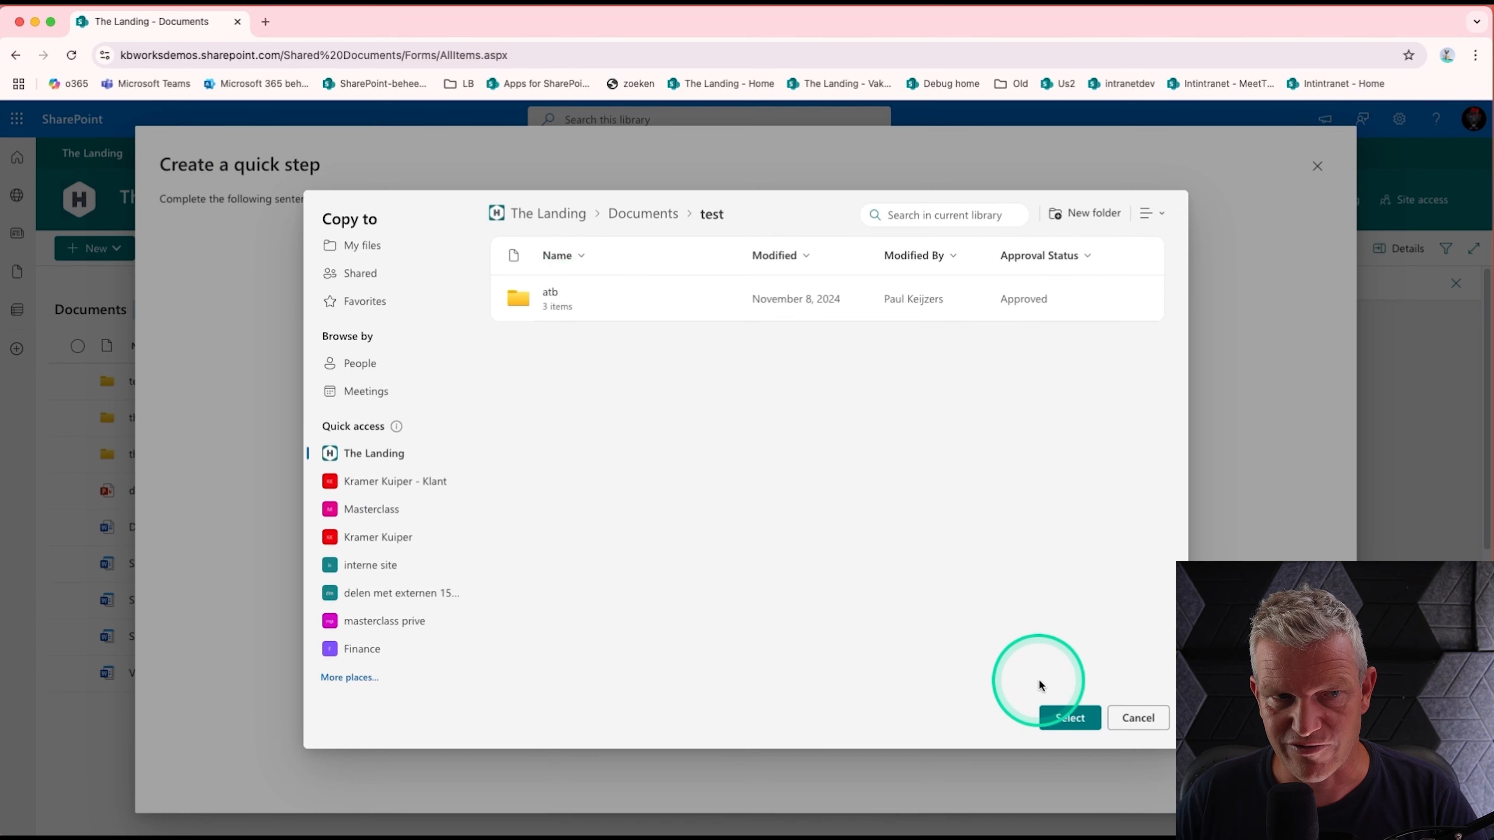
pyautogui.click(1068, 716)
# Name the quick step "Copy to main folder", create it, and return to the Documents library.
pyautogui.click(633, 541)
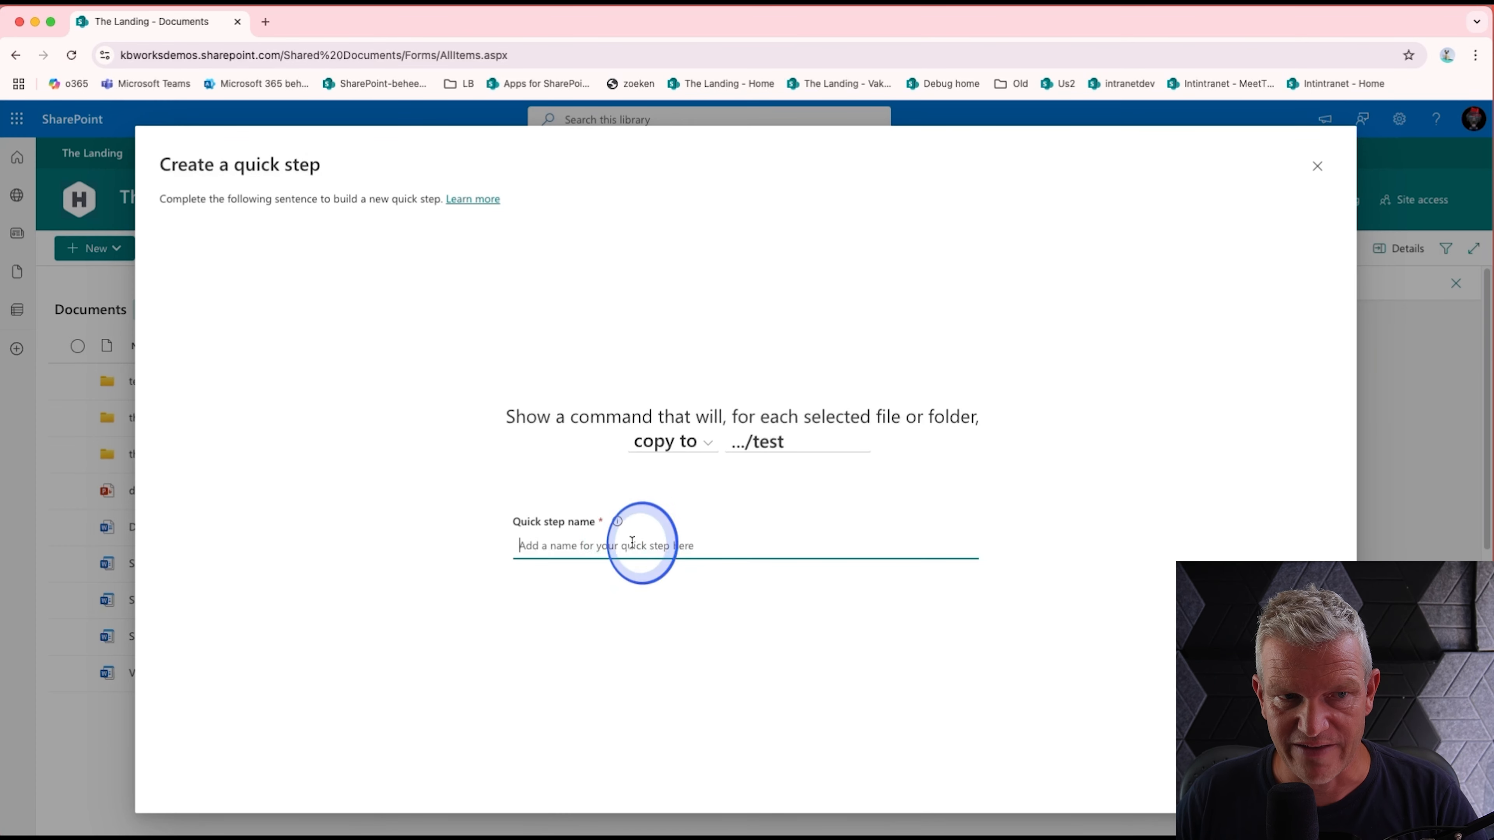
pyautogui.write('Copy ')
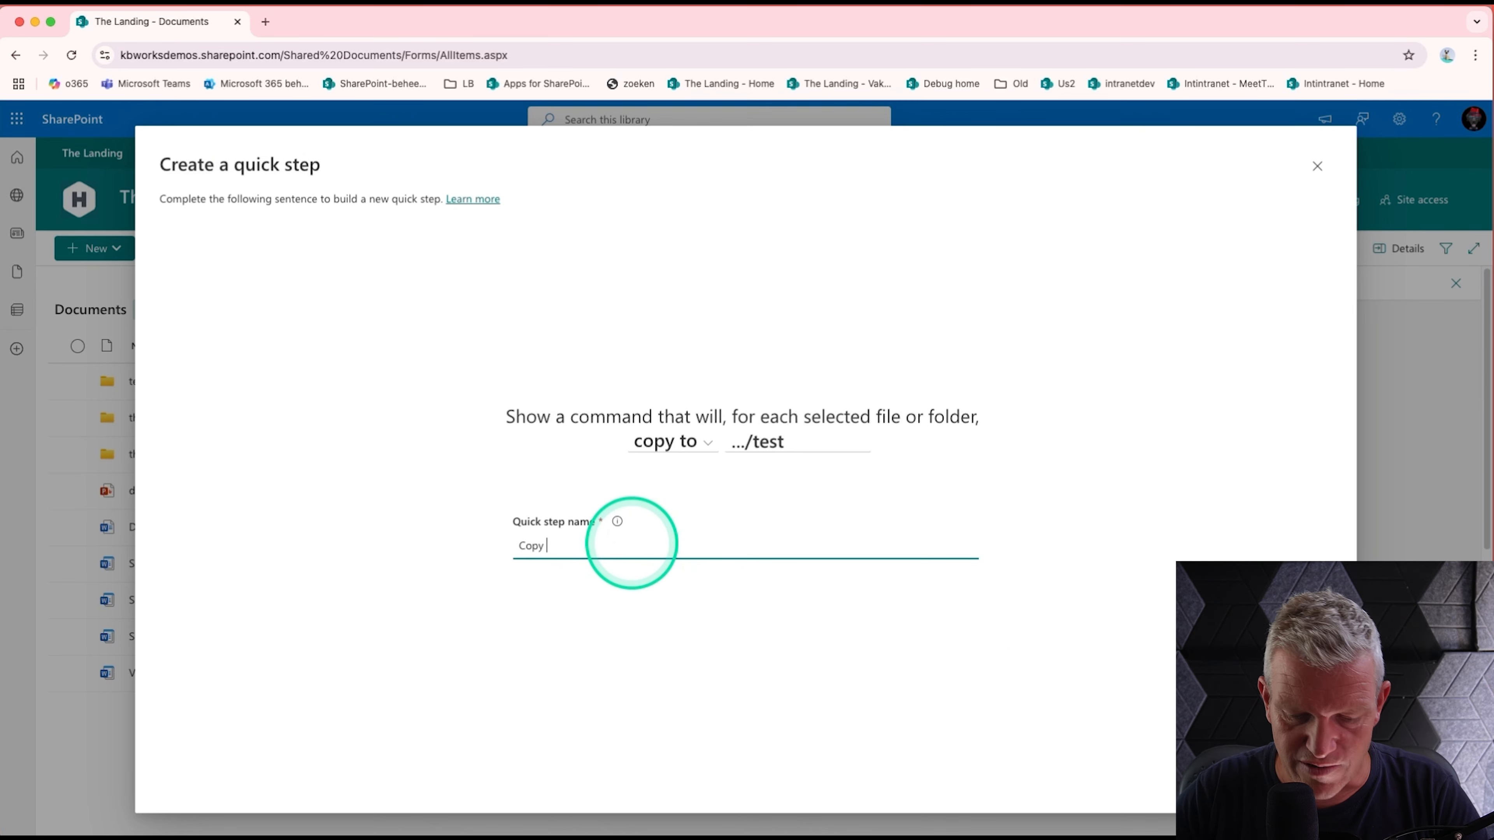
pyautogui.write('to')
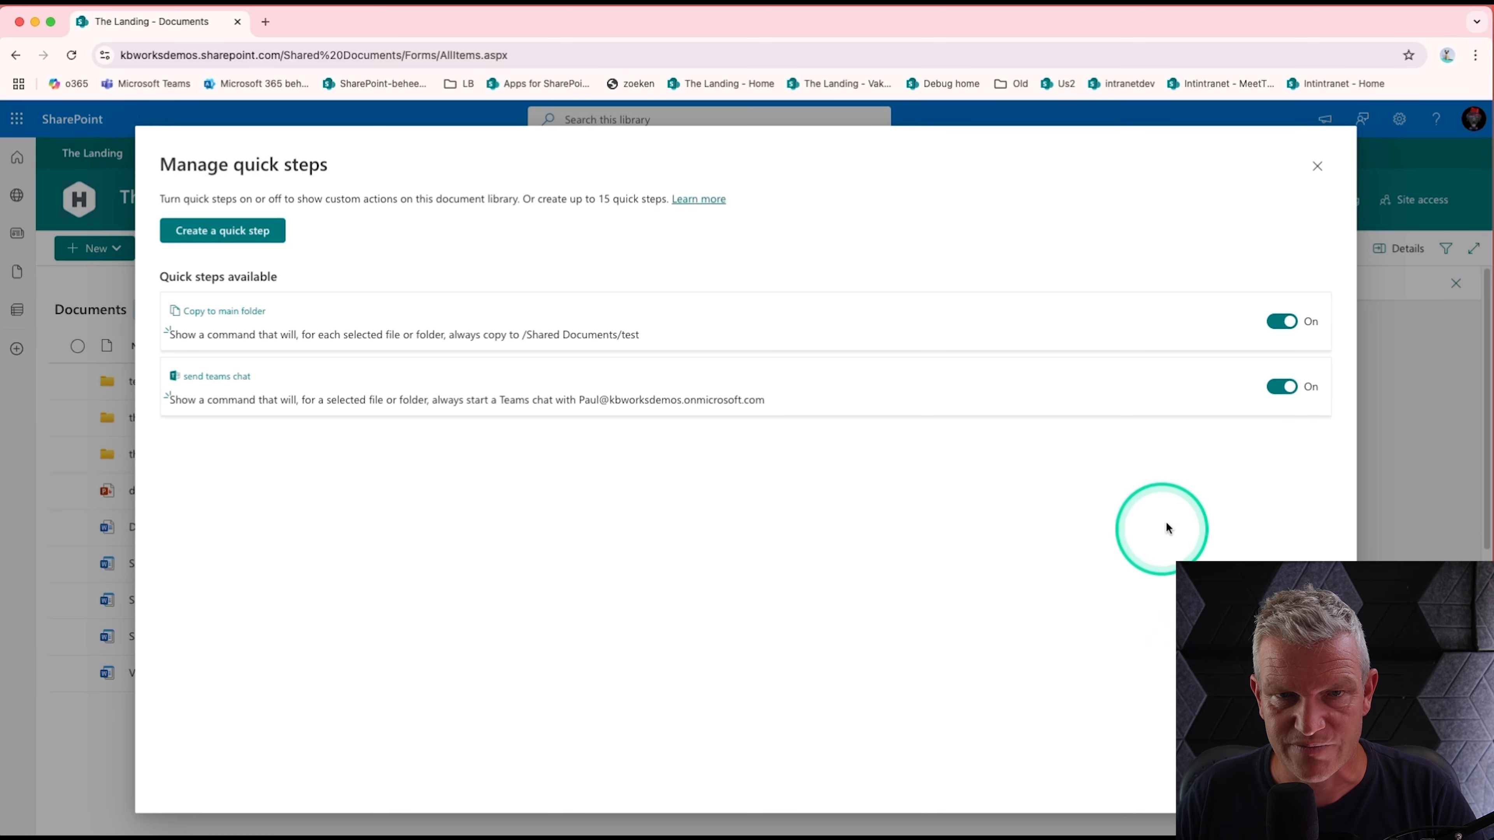
pyautogui.click(1316, 168)
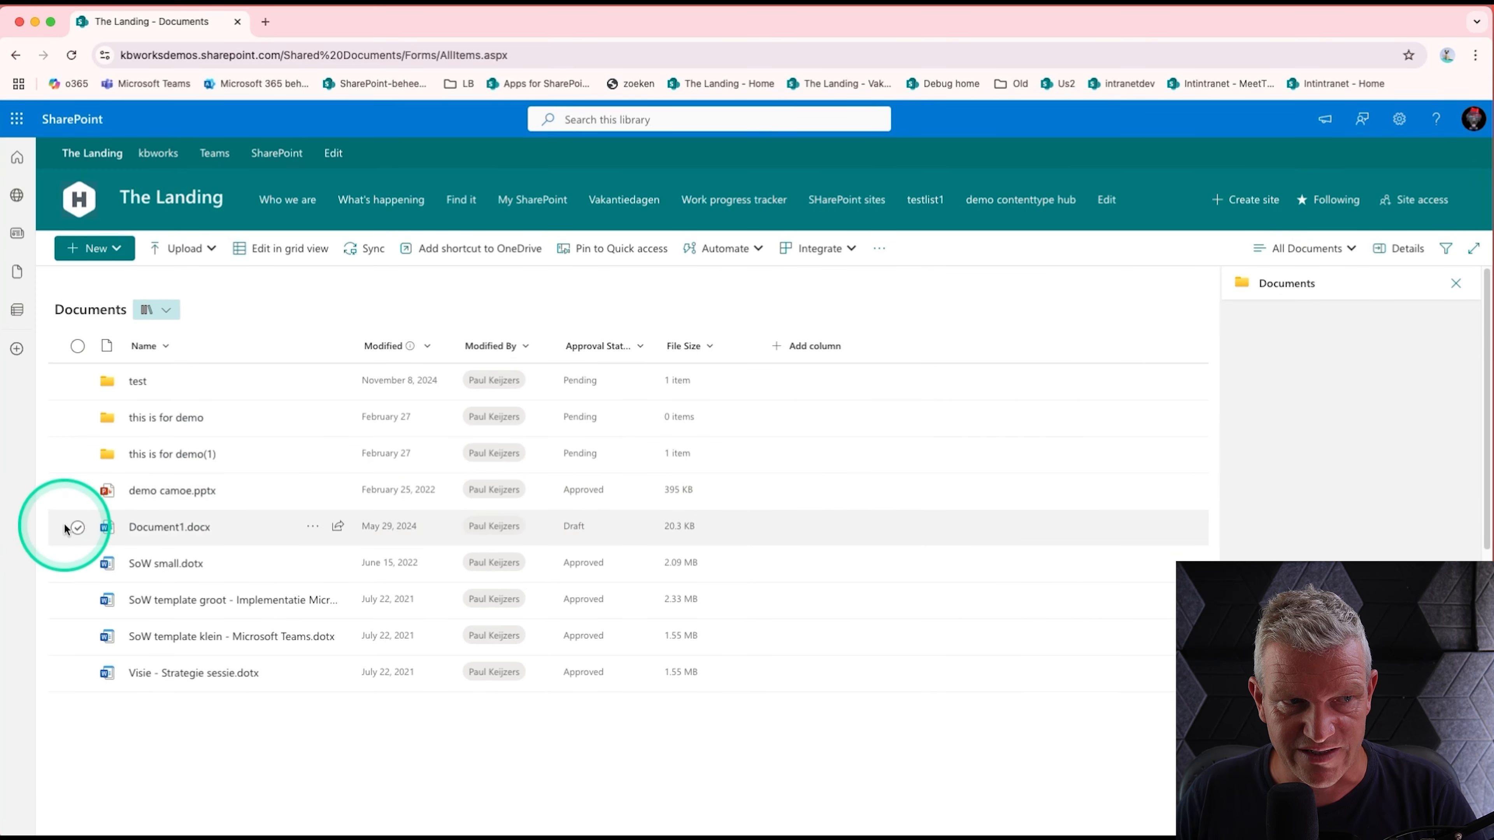
# Check which quick steps are offered in the automation options for Document1.docx.
pyautogui.click(78, 528)
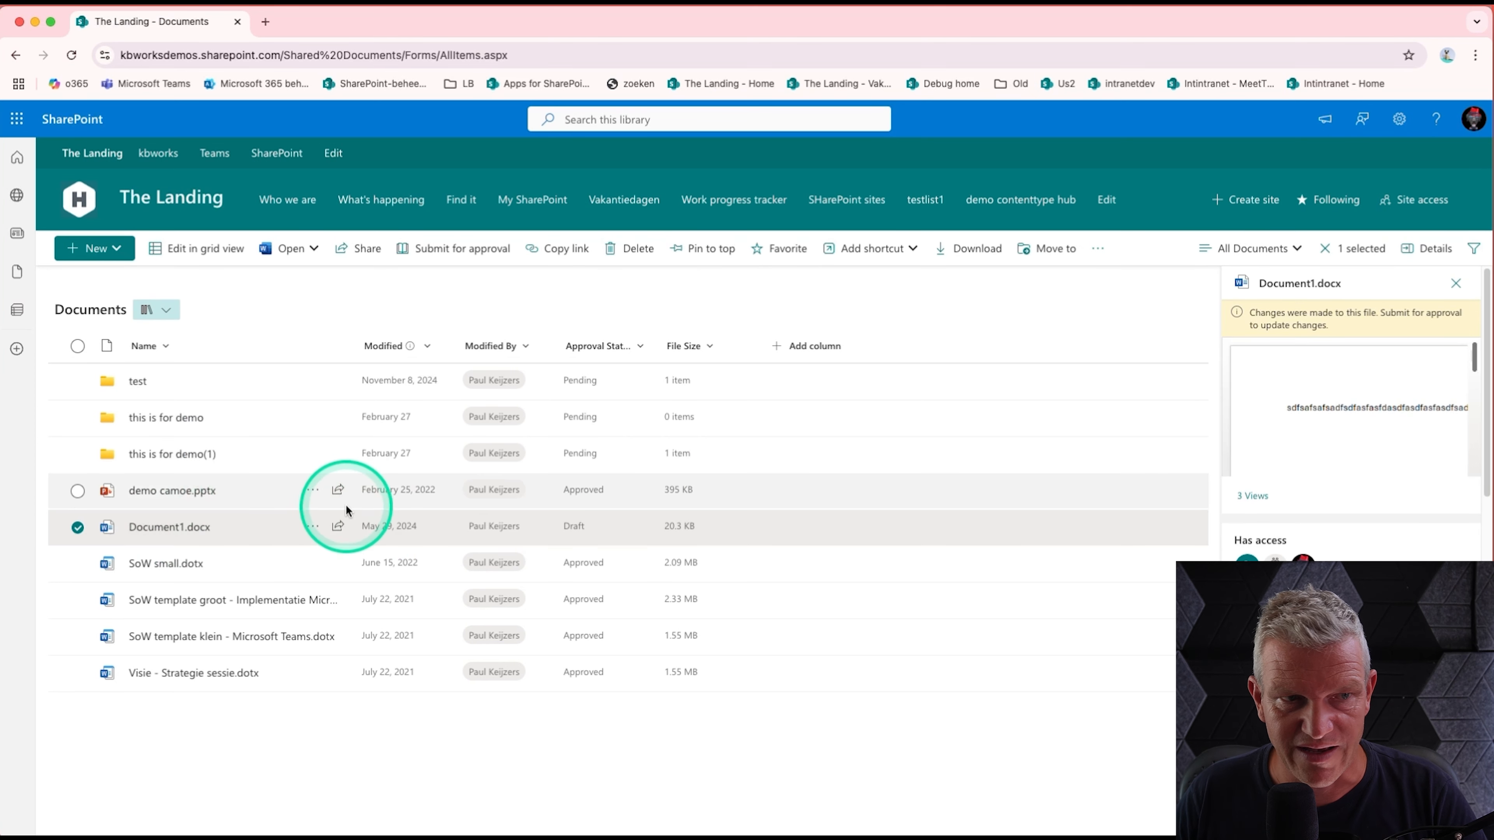
pyautogui.click(313, 528)
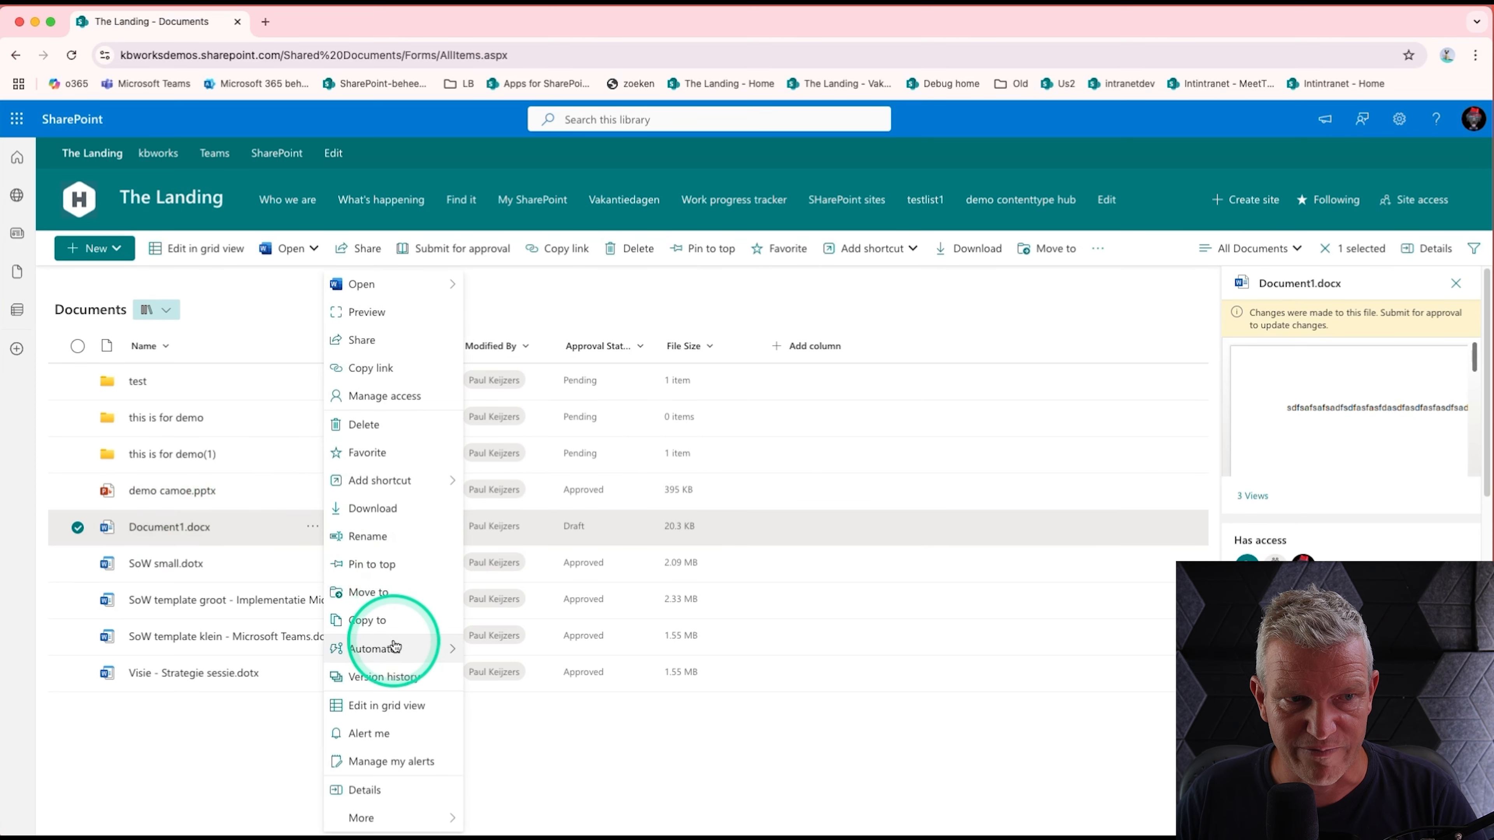
pyautogui.moveTo(431, 655)
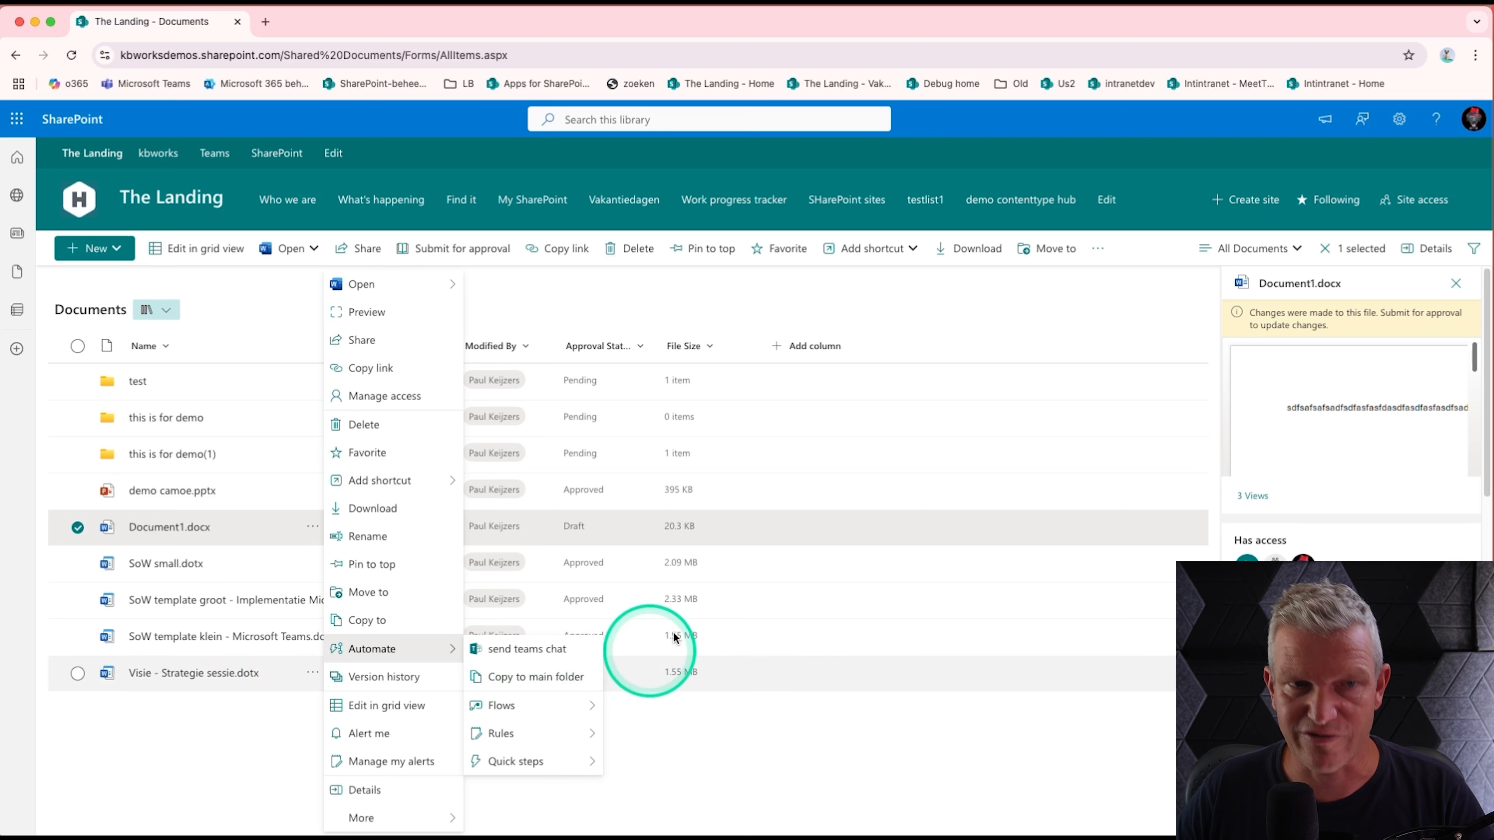
# Examine the columns that can be shown or hidden in the Documents library view.
pyautogui.click(838, 347)
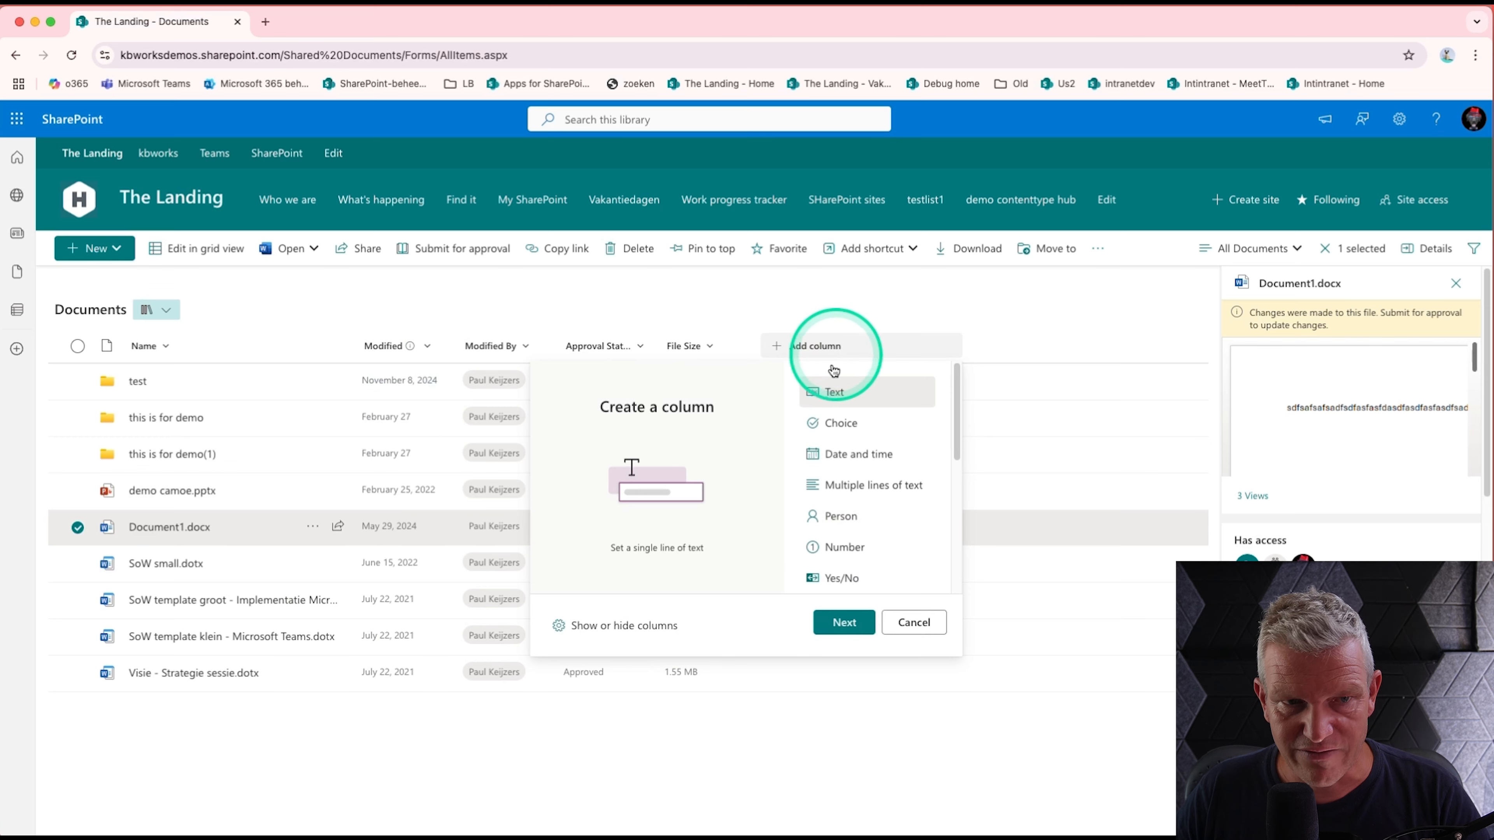
pyautogui.click(622, 625)
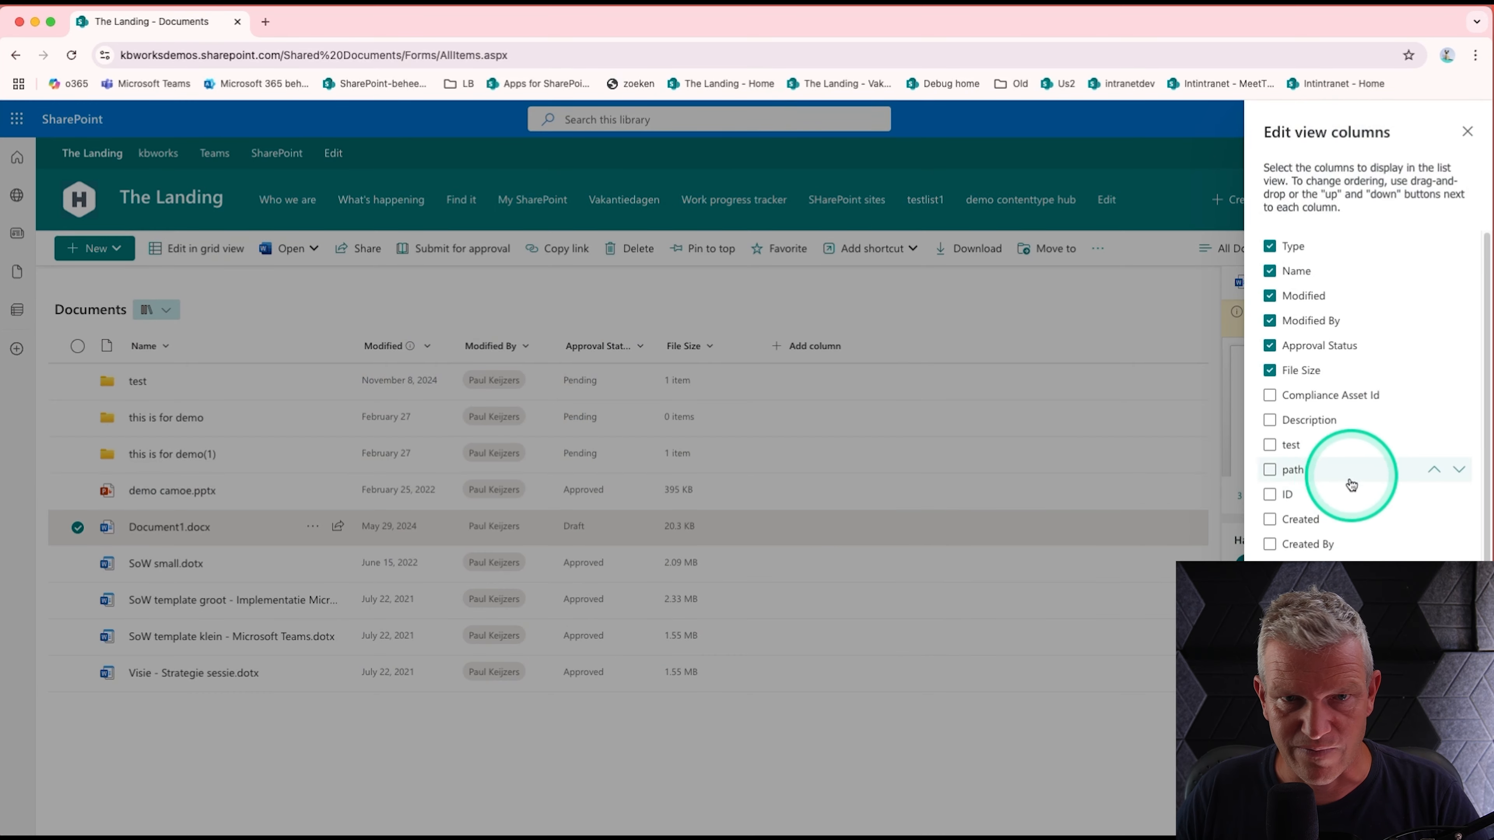
pyautogui.scroll(-1, 1364, 542)
pyautogui.scroll(-1, 1379, 582)
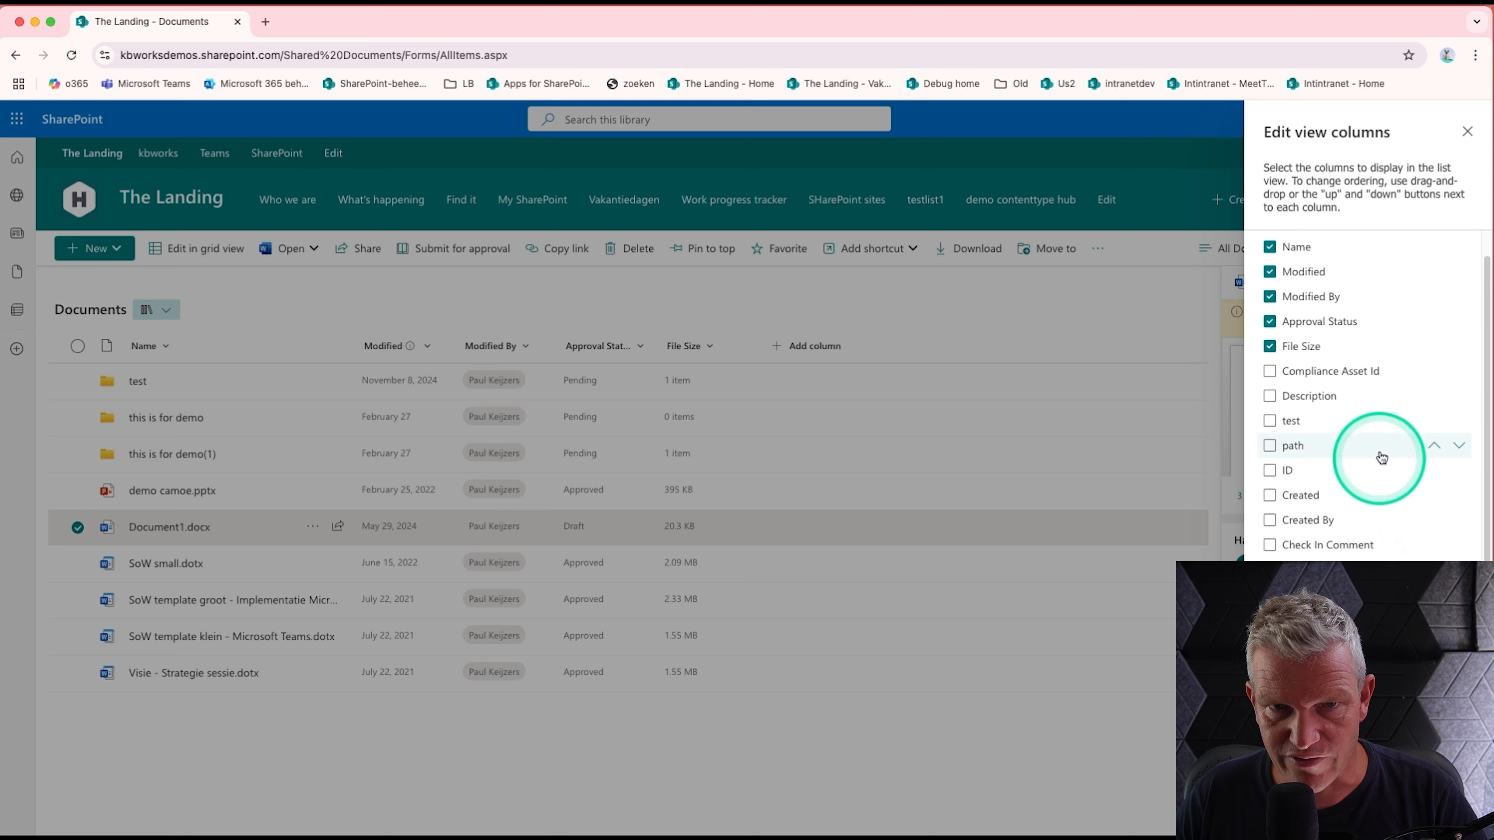
pyautogui.scroll(1, 1382, 442)
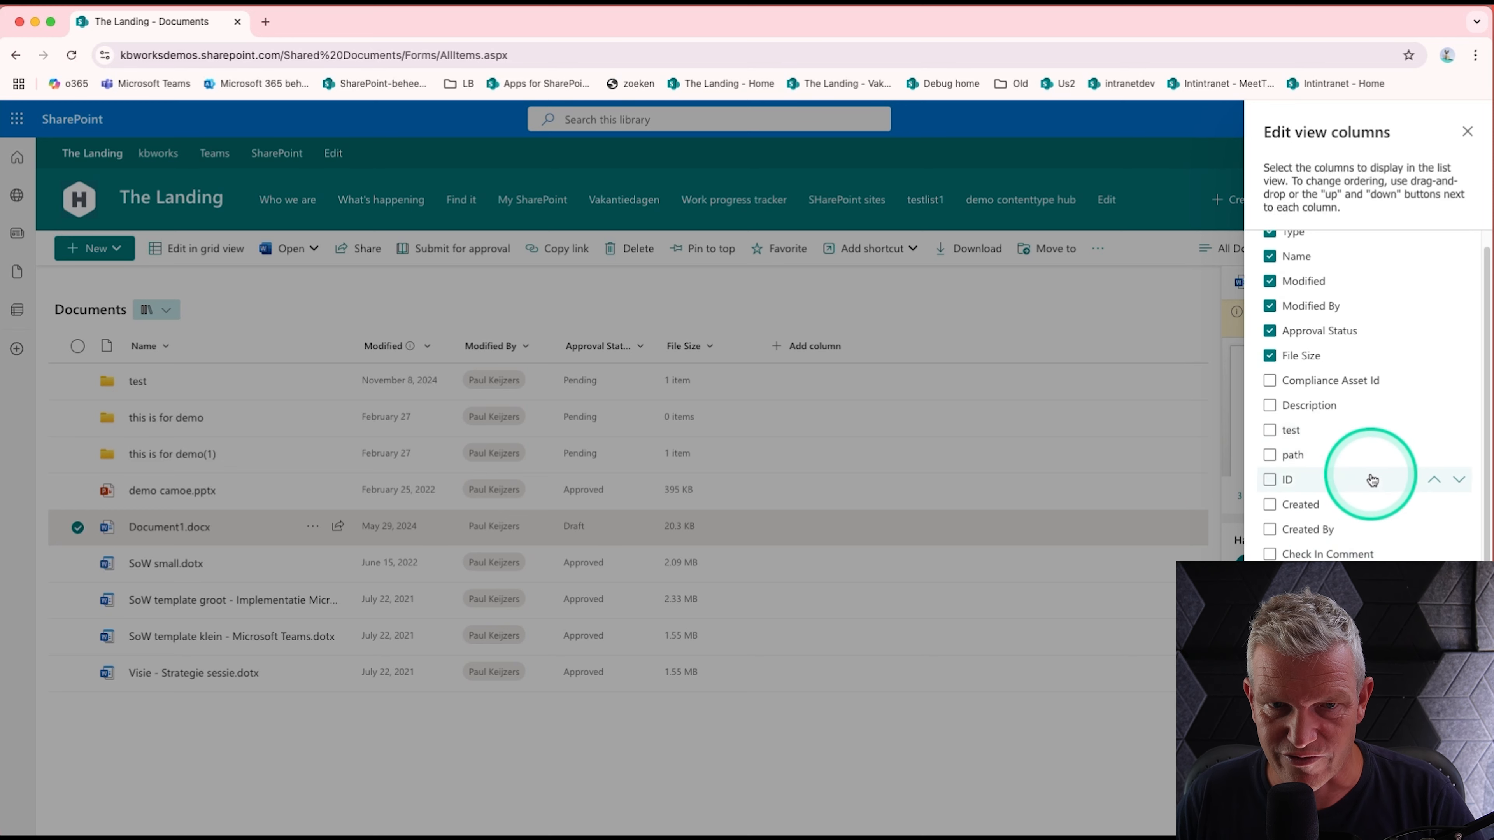
pyautogui.scroll(1, 1372, 481)
pyautogui.scroll(-1, 1372, 481)
pyautogui.scroll(-1, 1372, 488)
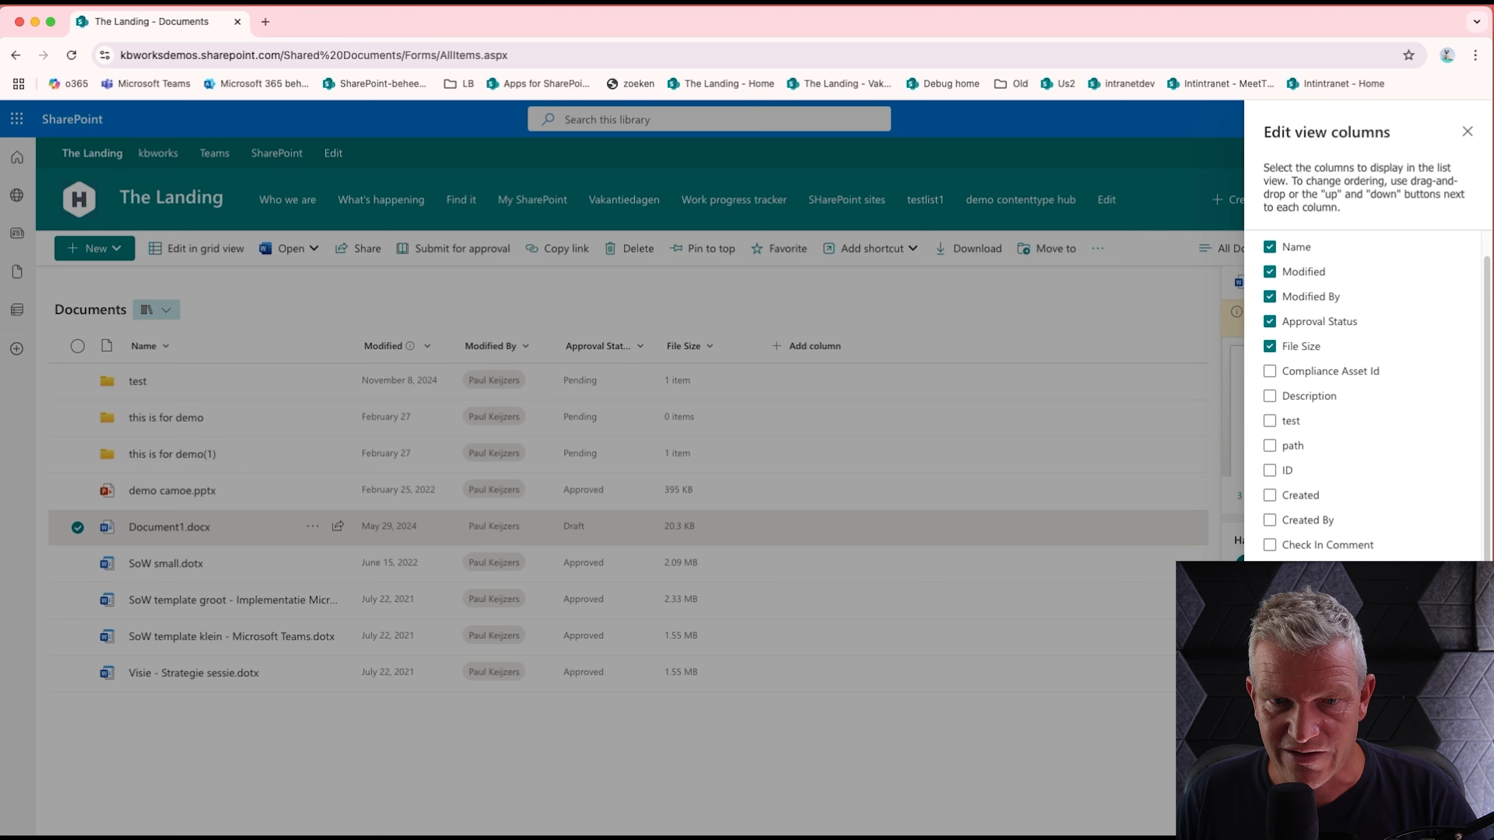
pyautogui.click(1363, 810)
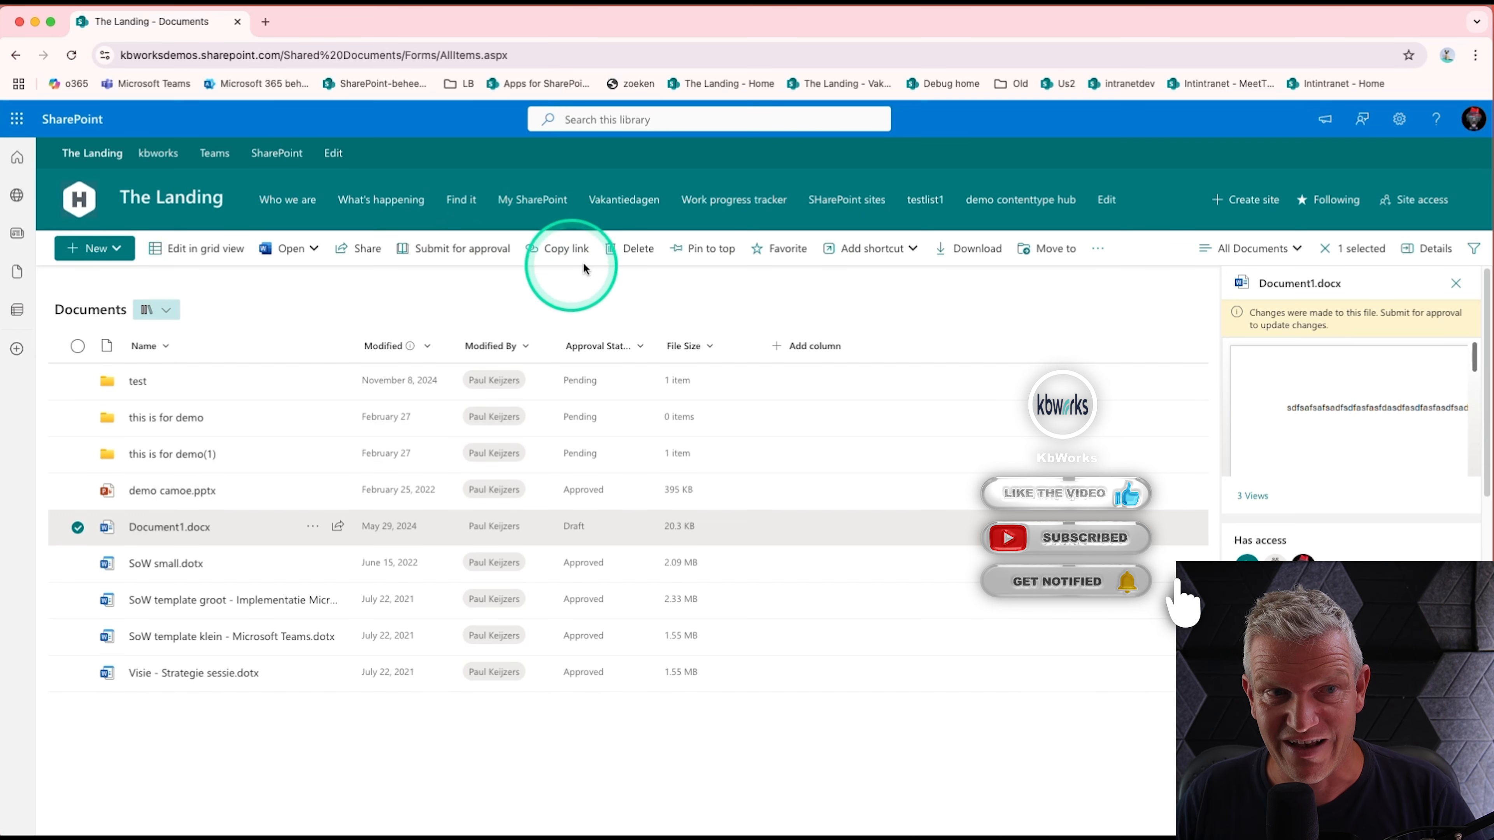
# Deselect Document1.docx and begin a new quick step that executes a flow for a selected file or folder.
pyautogui.click(890, 249)
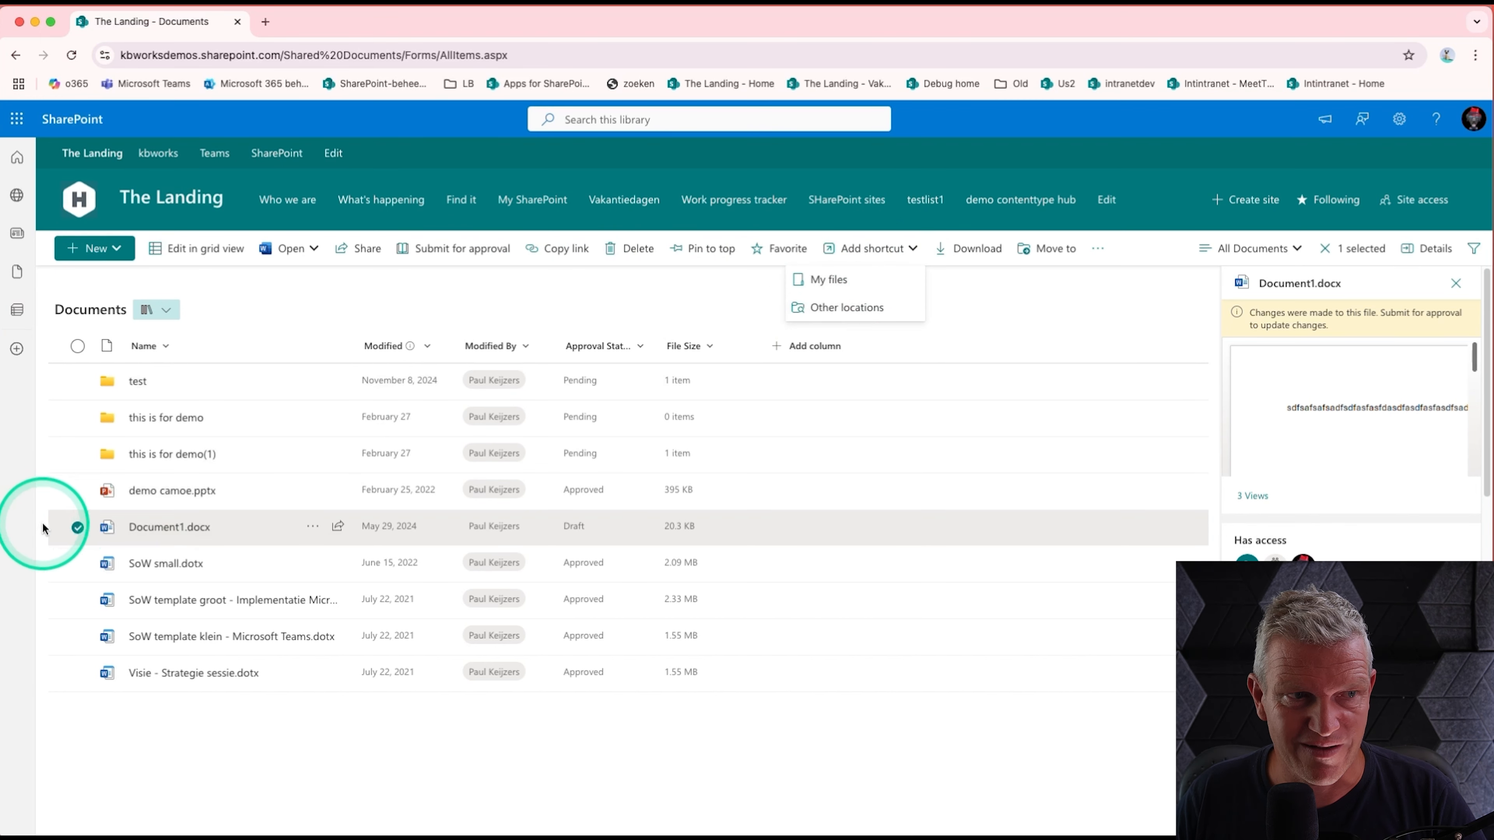
pyautogui.click(64, 524)
pyautogui.click(737, 250)
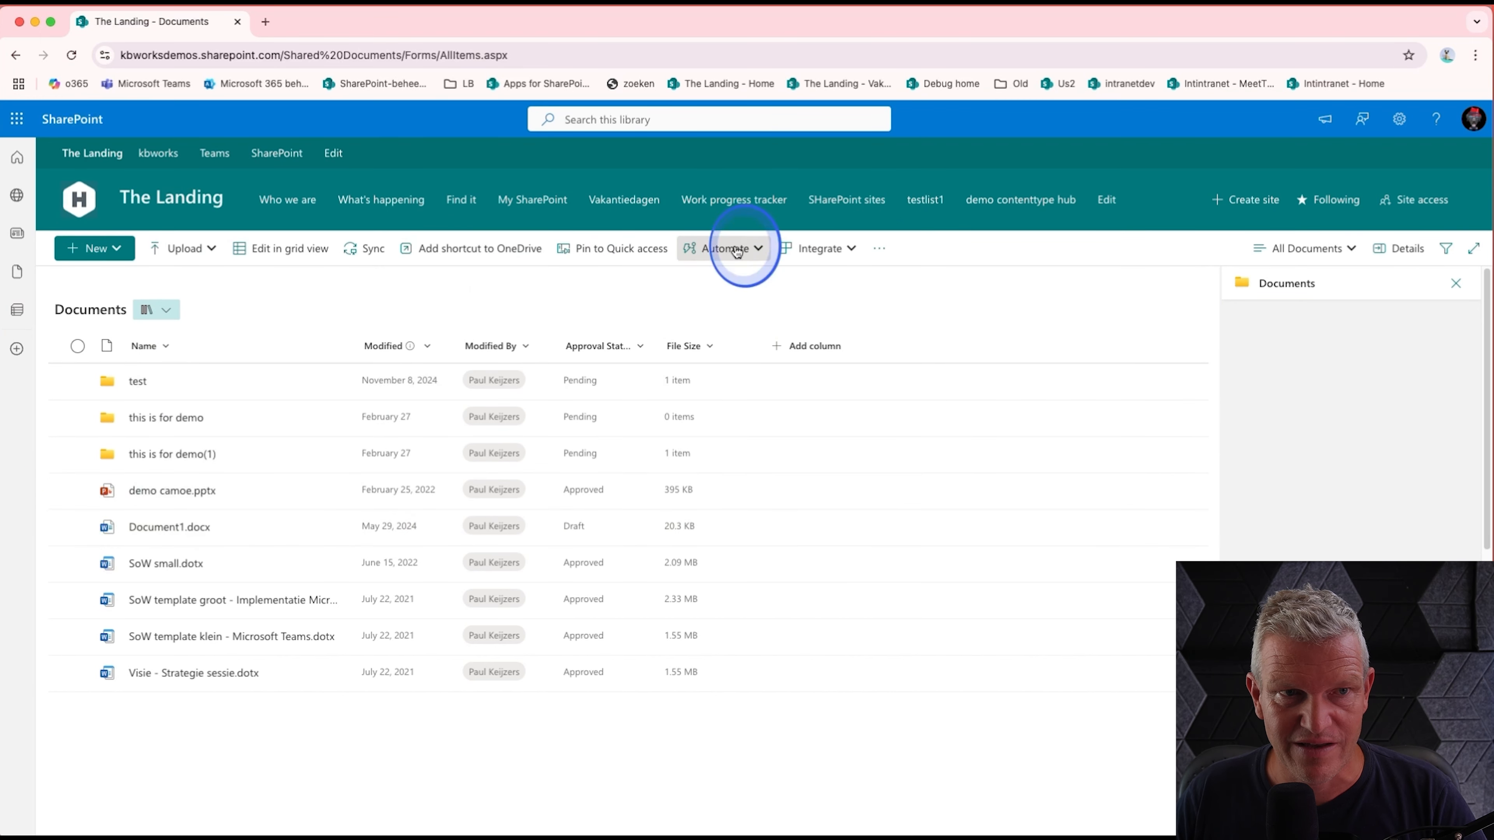
pyautogui.moveTo(766, 336)
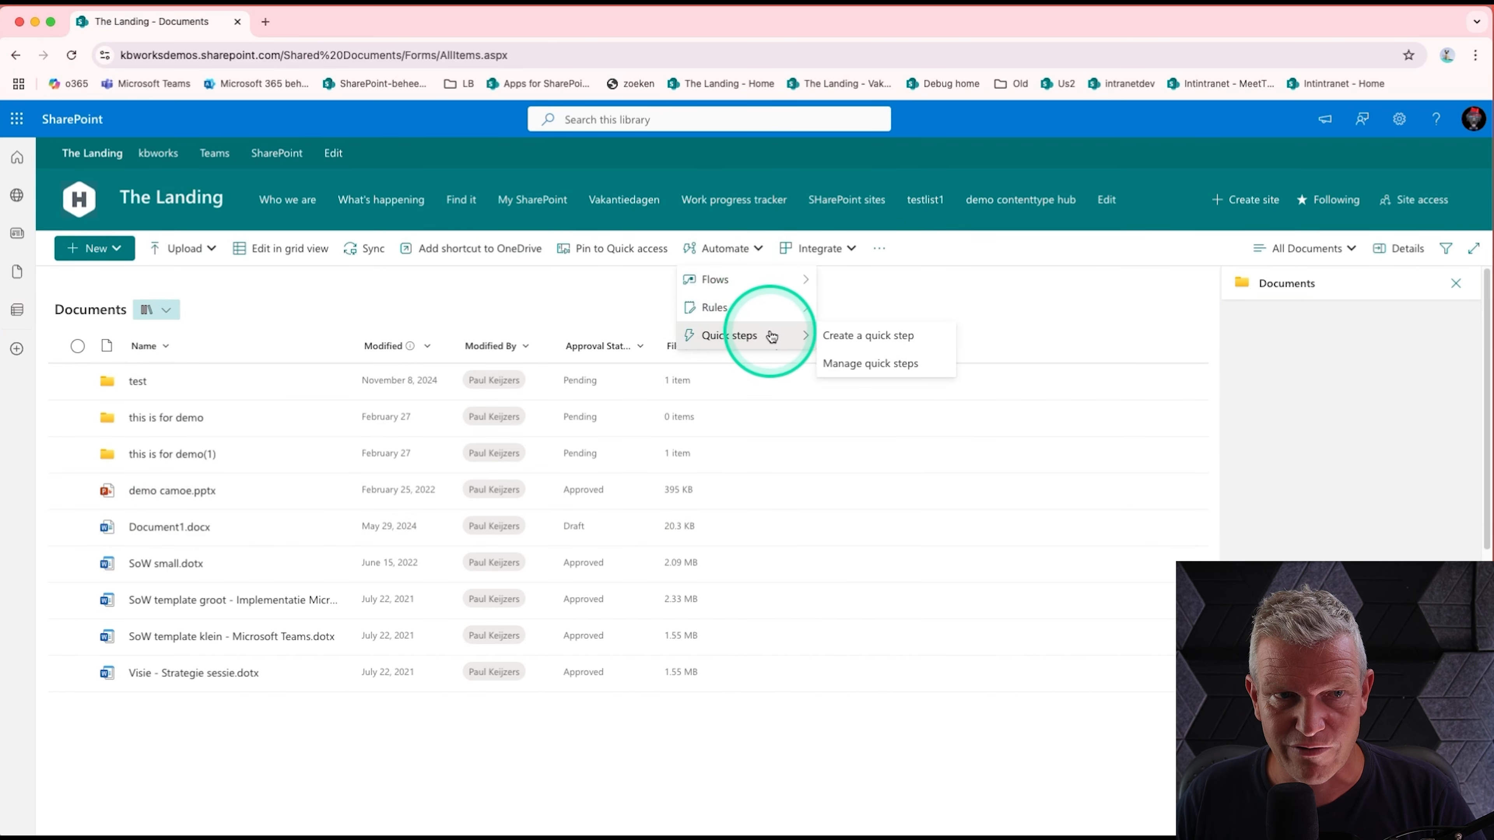
pyautogui.click(838, 341)
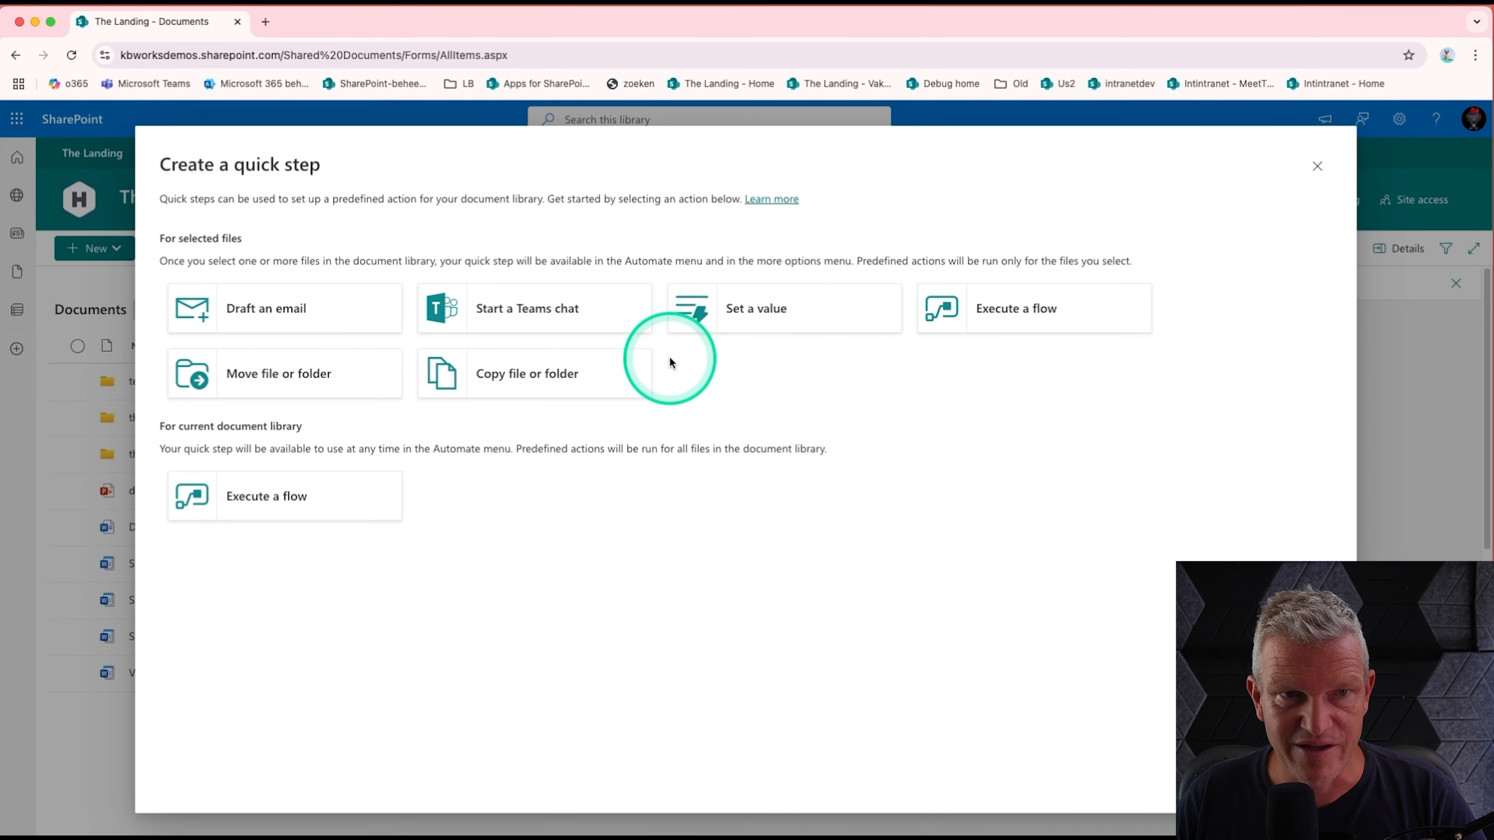
pyautogui.click(999, 309)
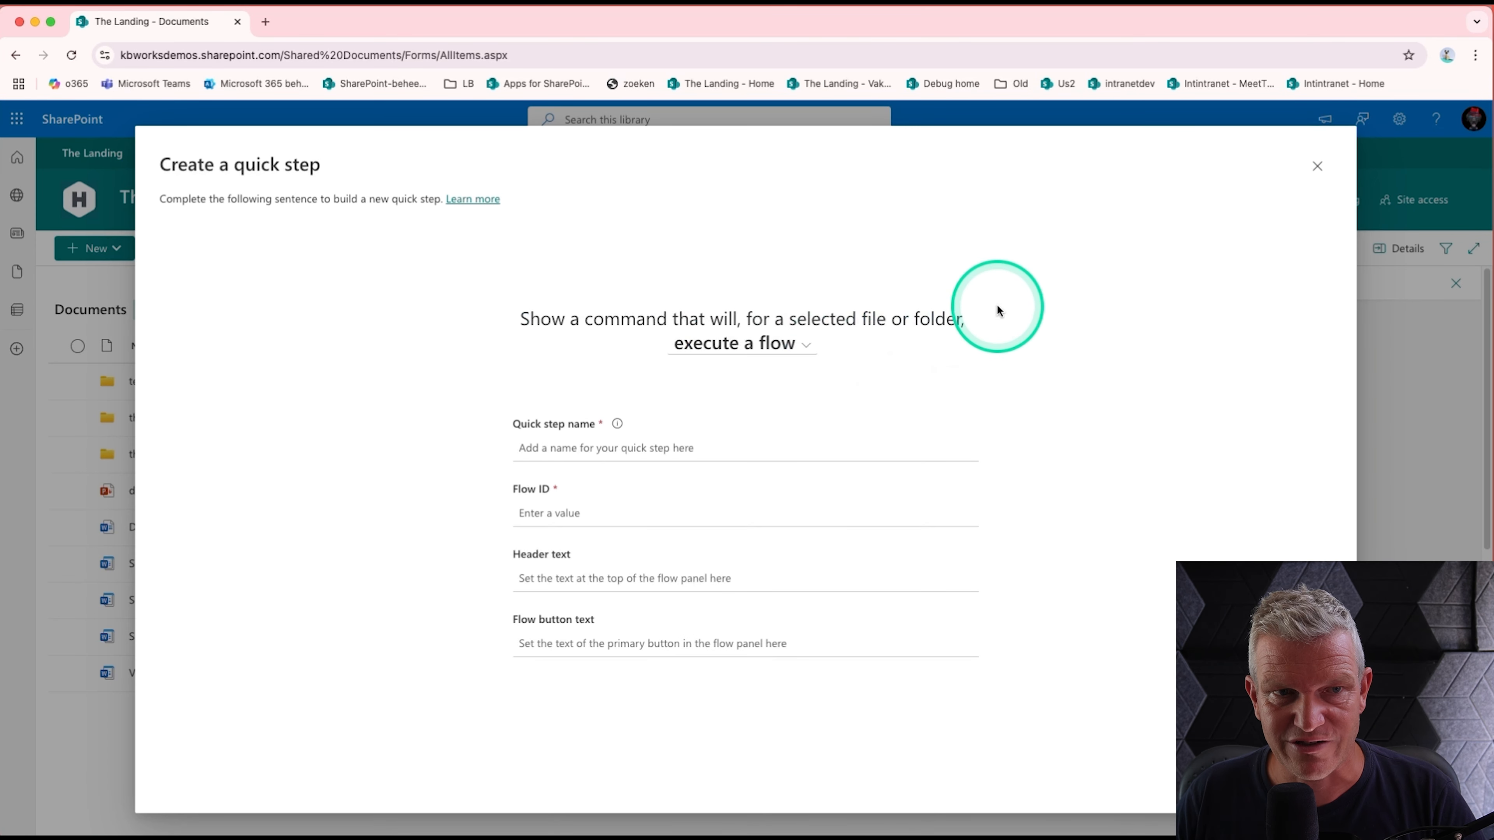
# Name the quick step "test flow" and set its header text to "test header" and flow button text to "kick off my flow".
pyautogui.click(586, 446)
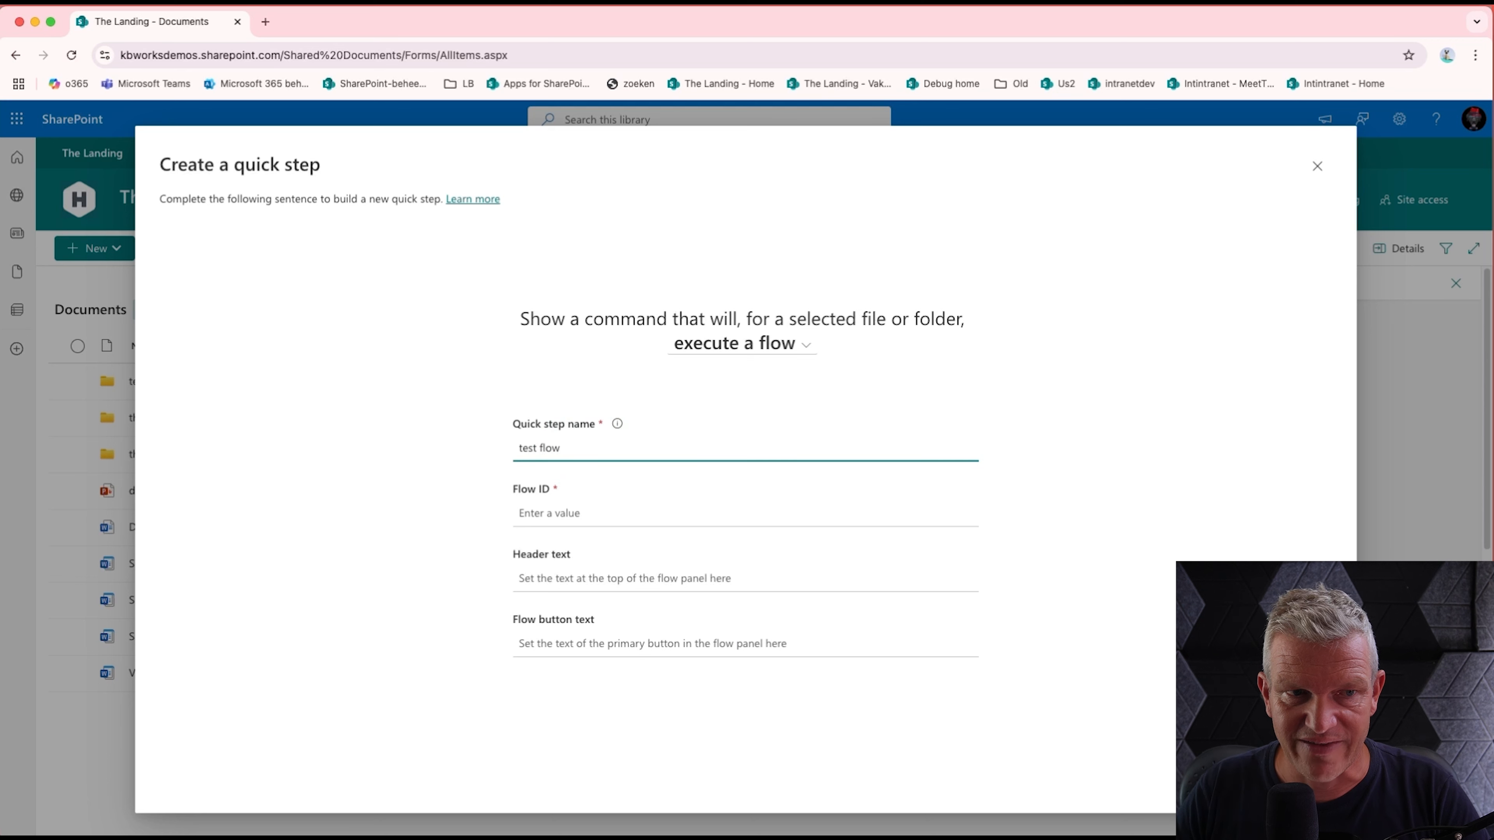
pyautogui.click(569, 554)
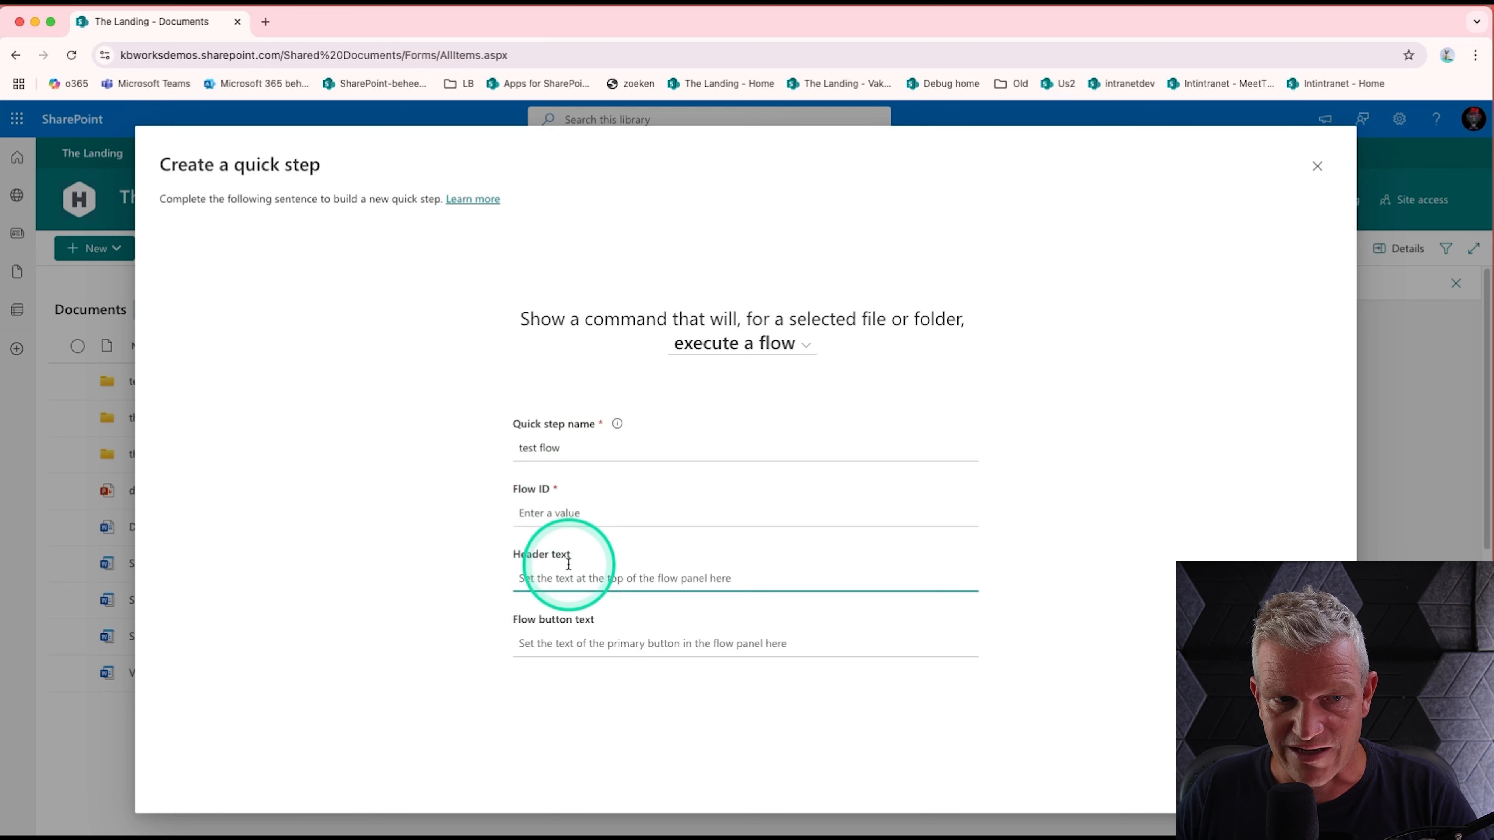
pyautogui.click(565, 506)
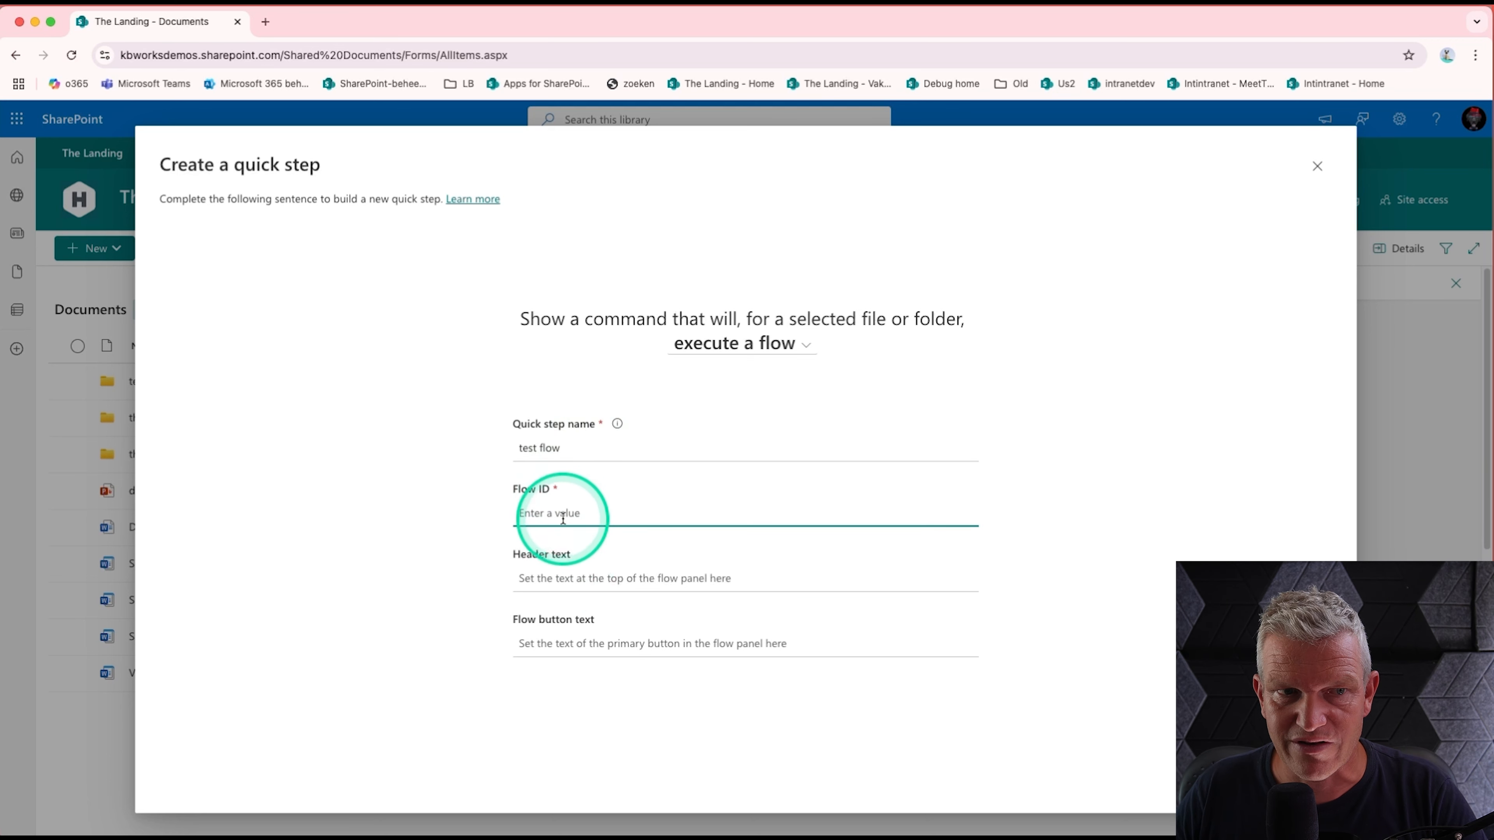
pyautogui.click(554, 548)
pyautogui.click(550, 471)
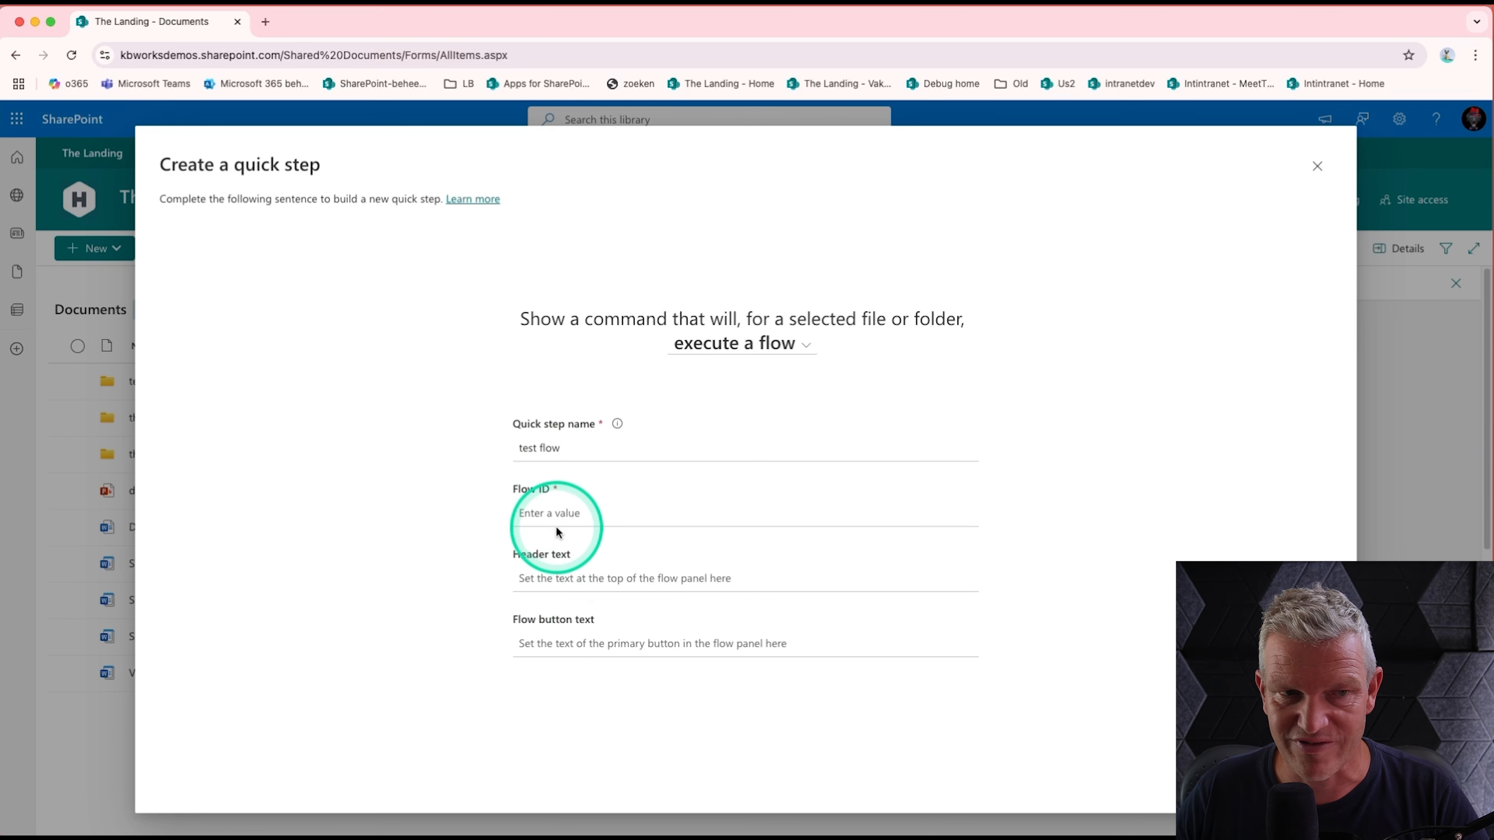
pyautogui.click(561, 569)
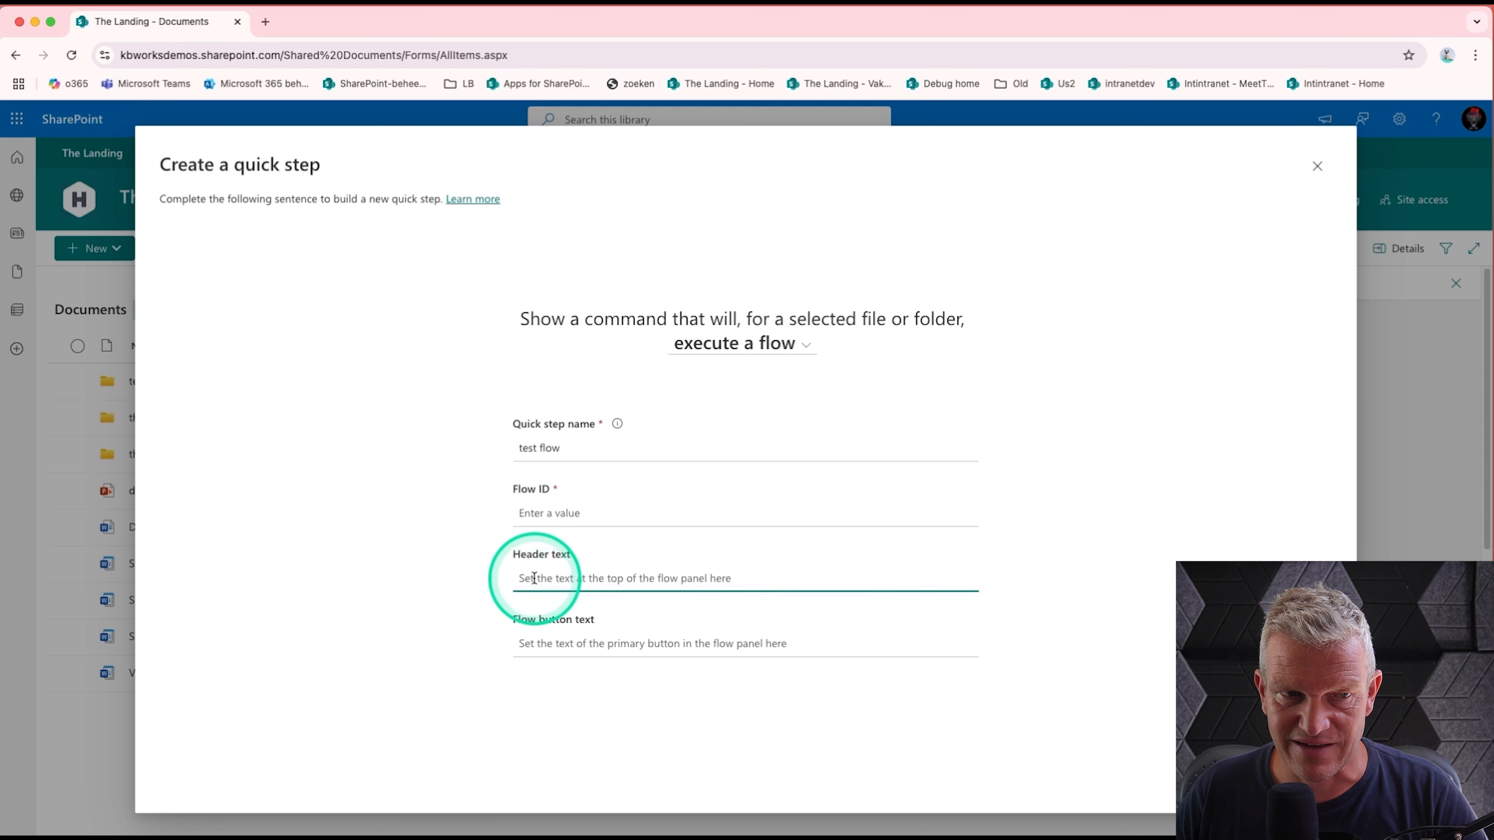
pyautogui.click(629, 578)
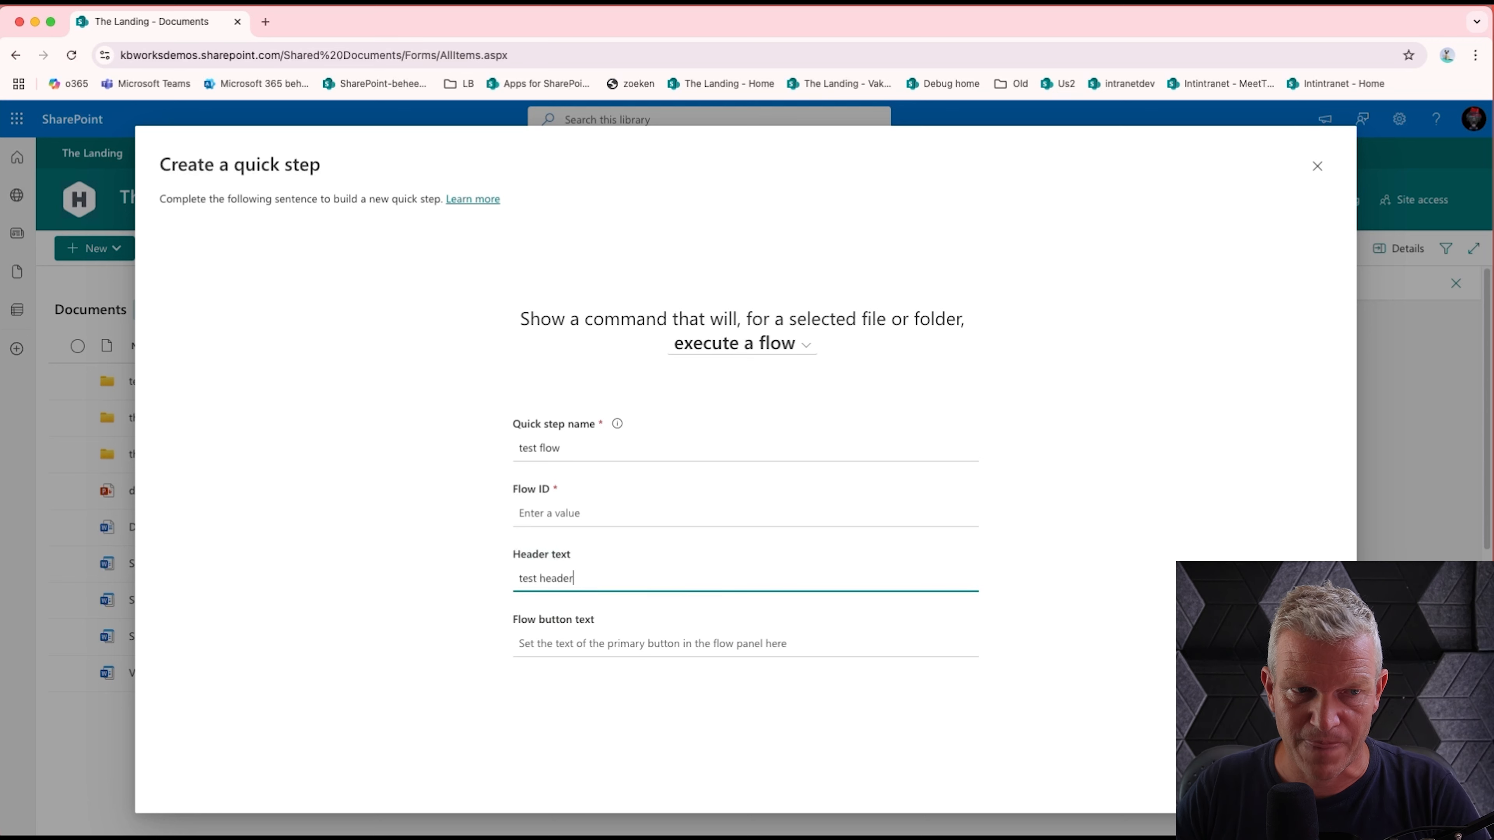
pyautogui.click(567, 641)
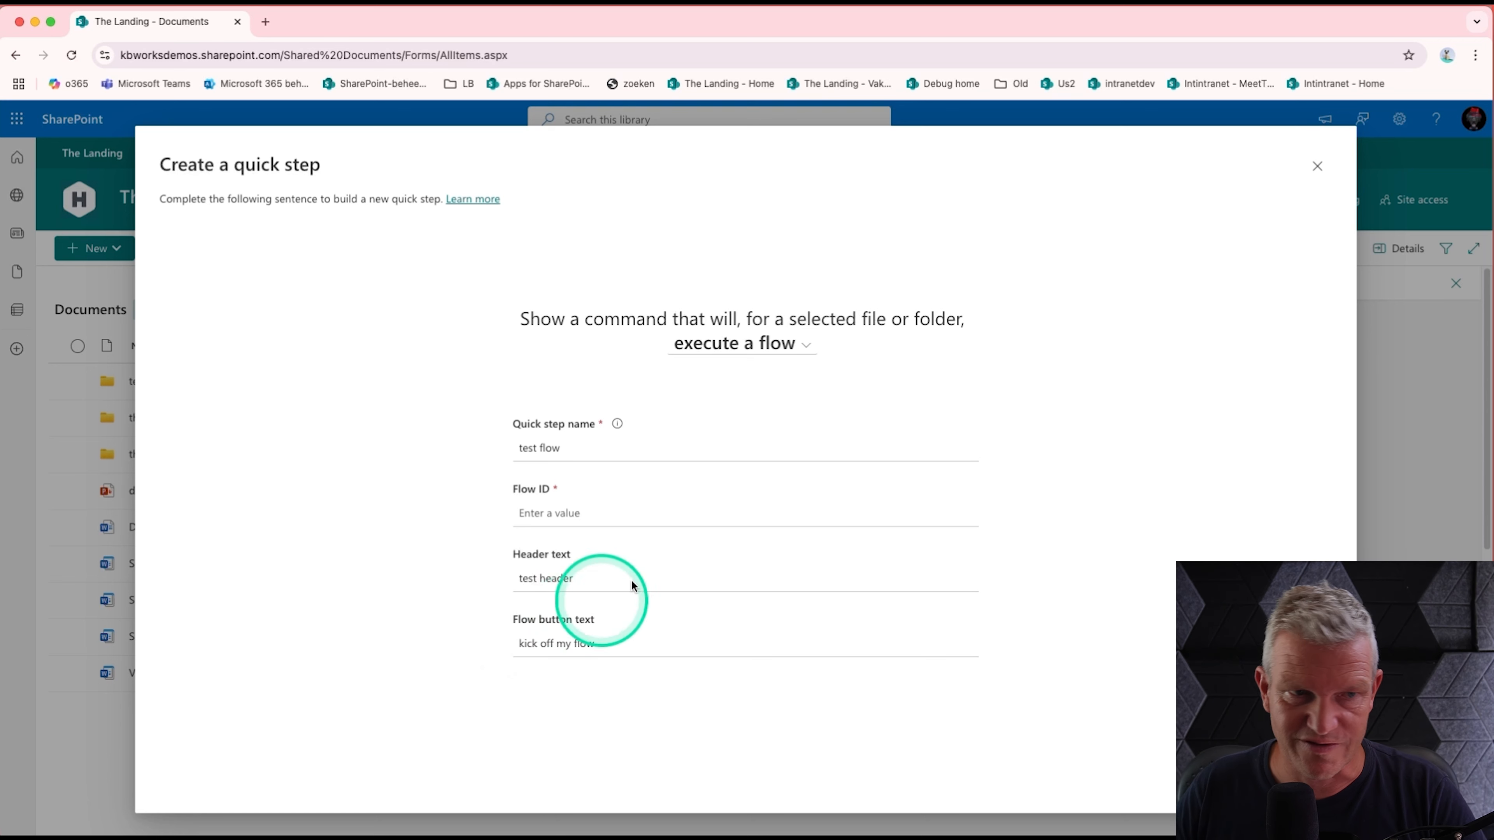
pyautogui.click(1045, 504)
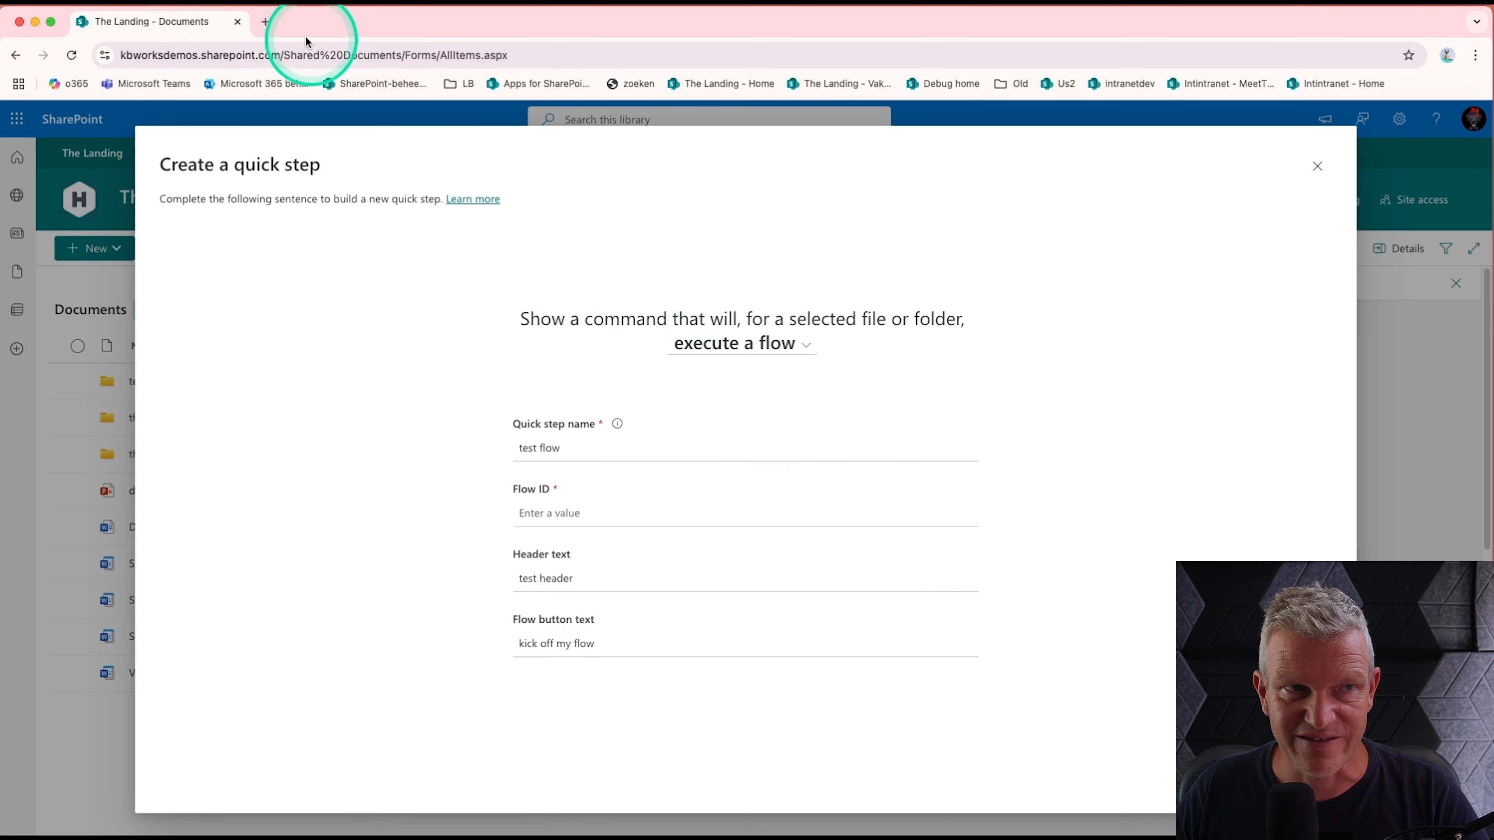
# Open the Power Automate page for managing flows in a new browser tab.
pyautogui.click(266, 23)
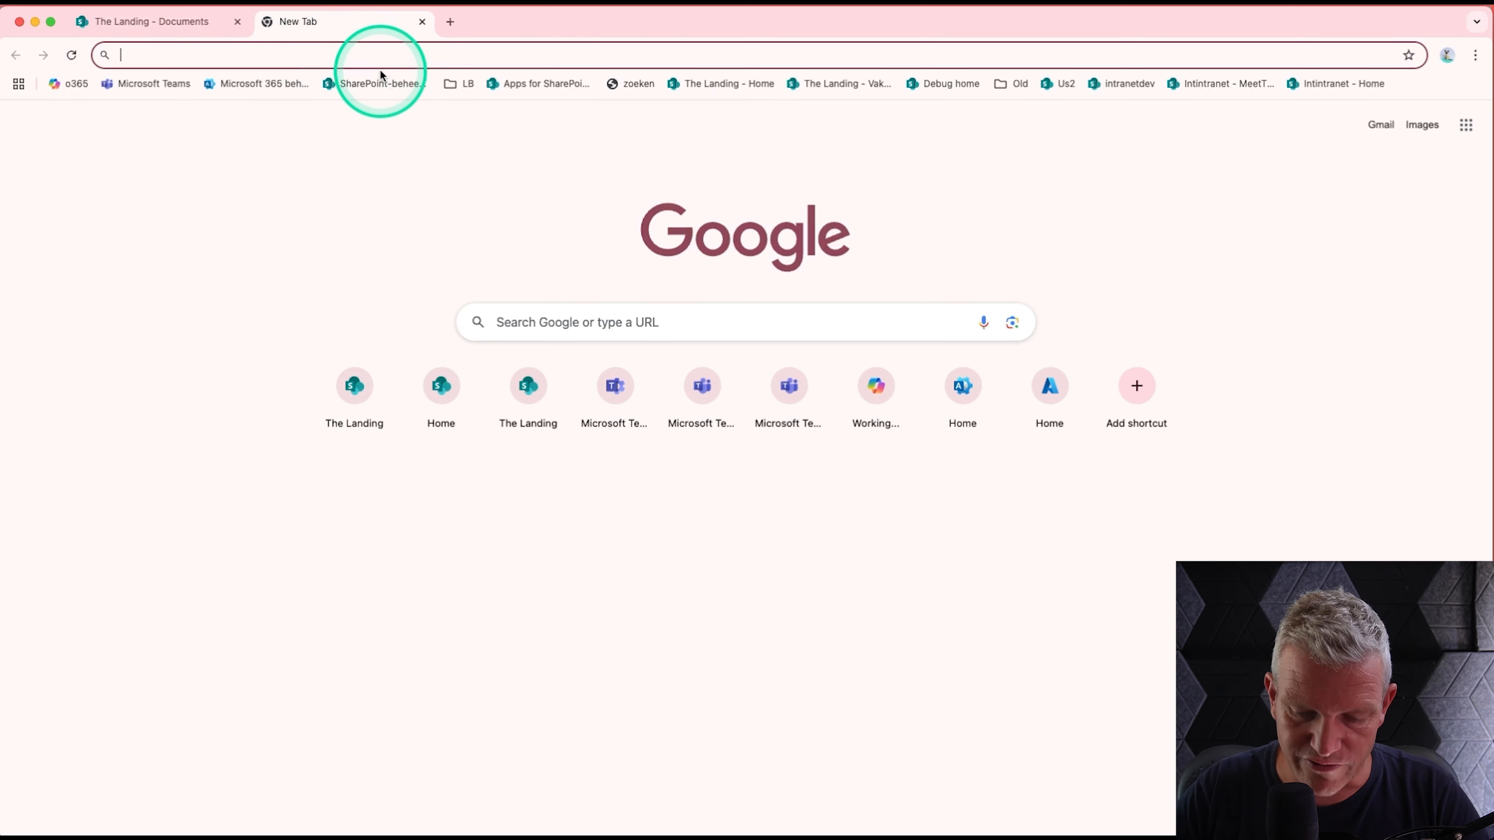
pyautogui.write('powerautomate')
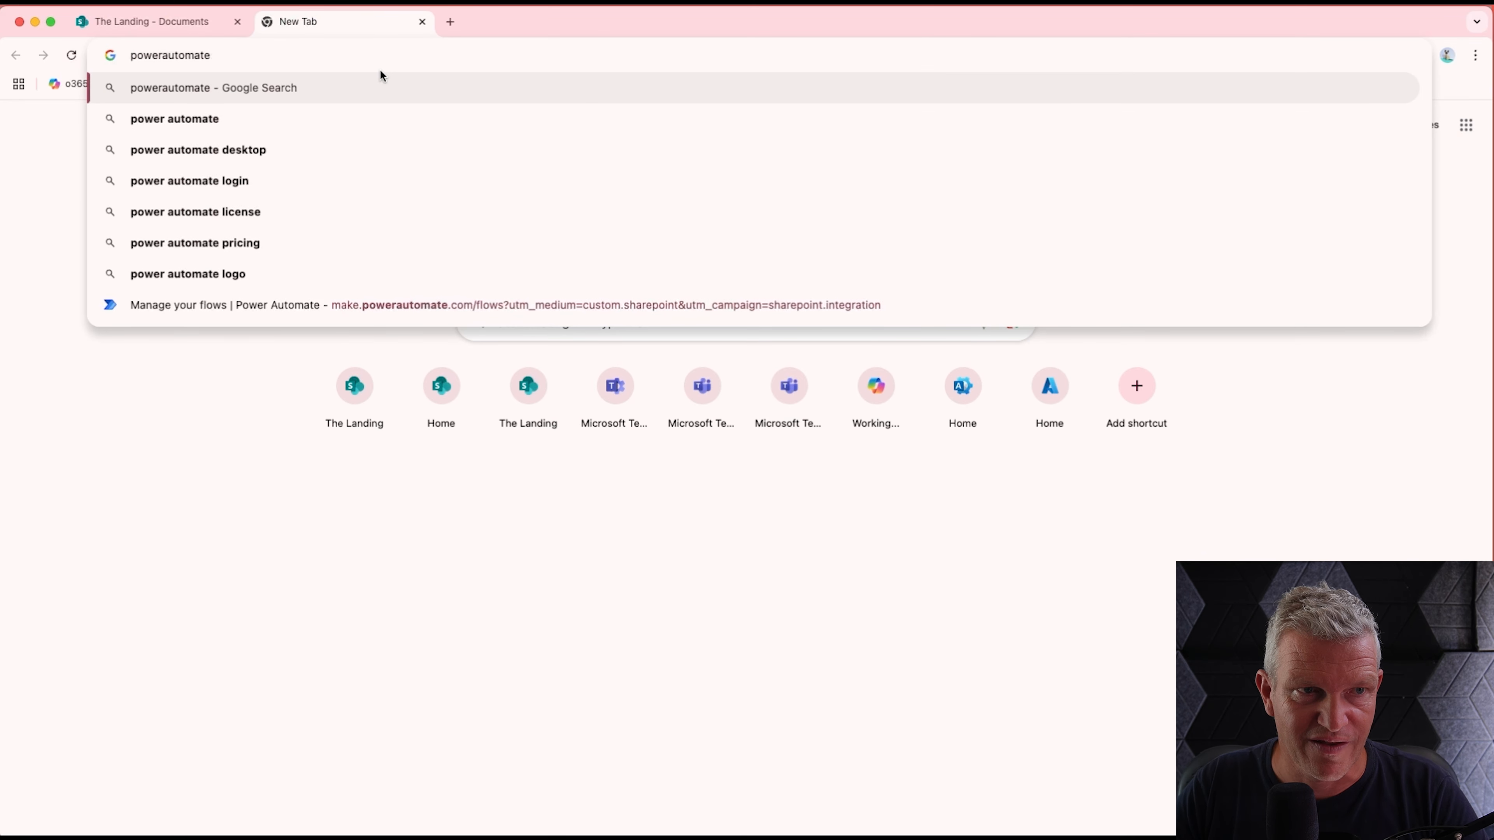
pyautogui.click(400, 305)
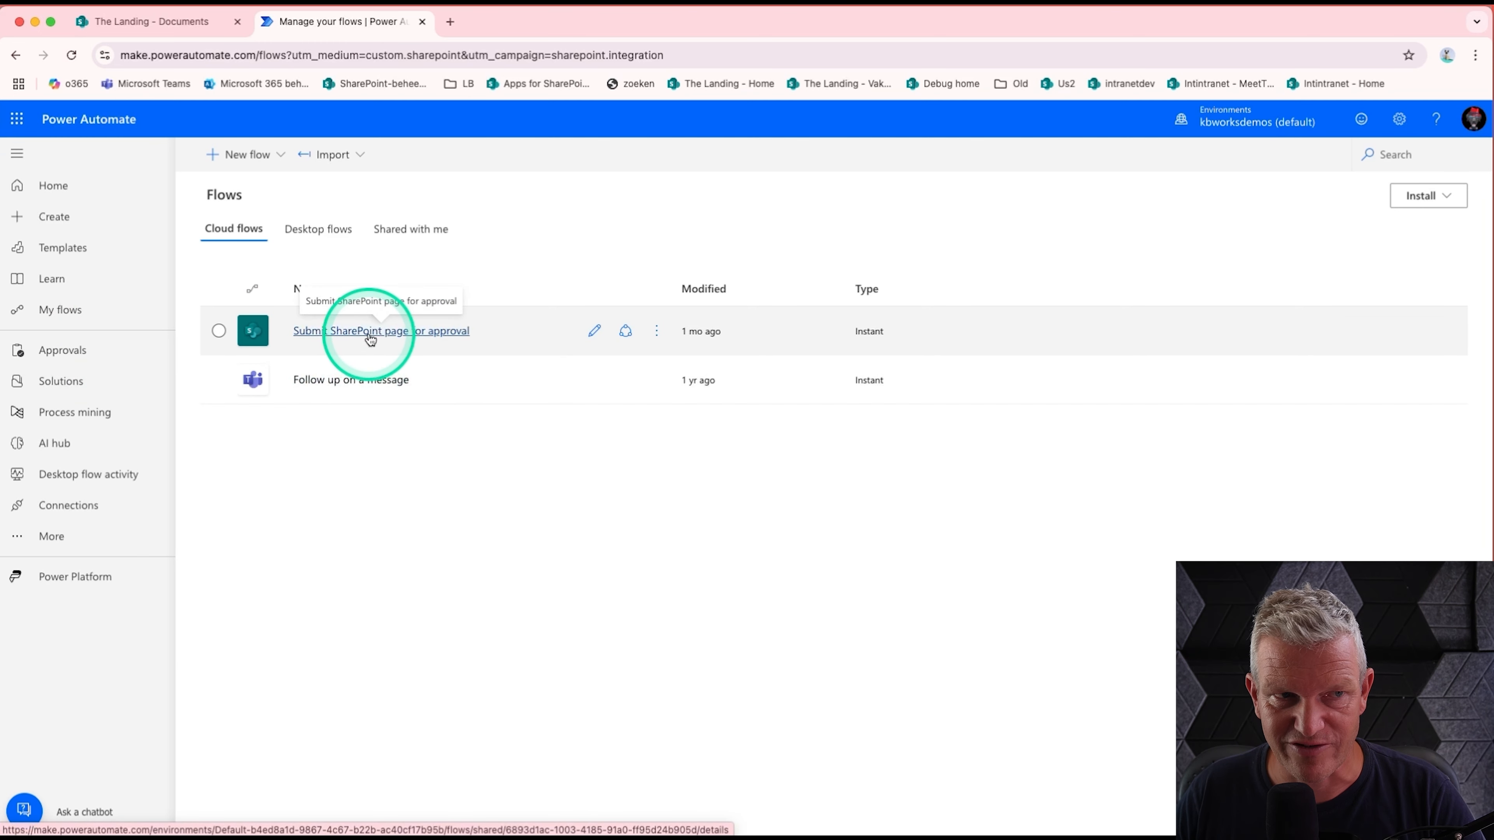
# Open the flow "Follow up on a message" and copy its flow identifier.
pyautogui.click(364, 382)
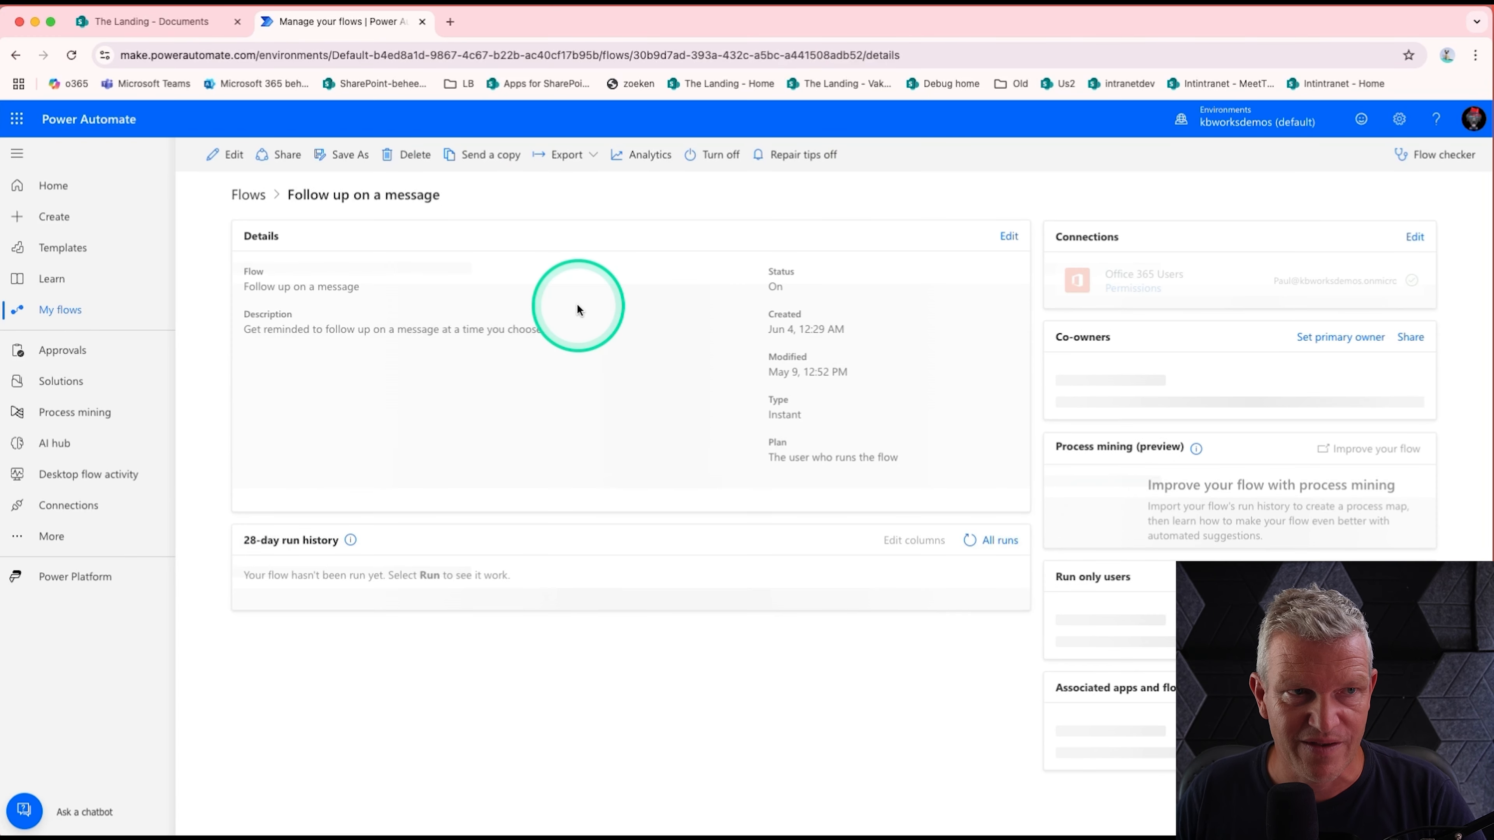
pyautogui.click(569, 156)
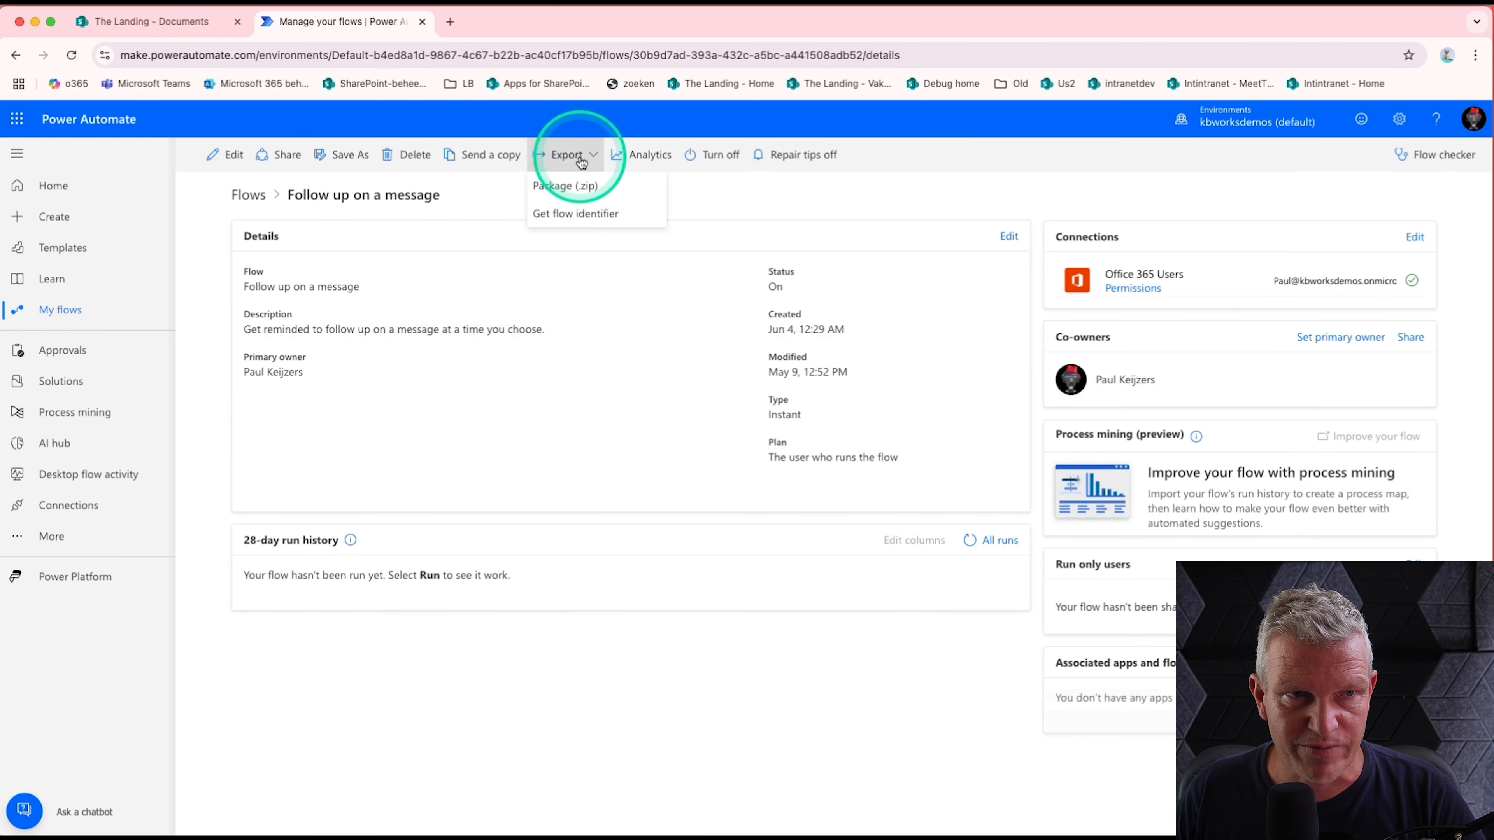
pyautogui.click(558, 222)
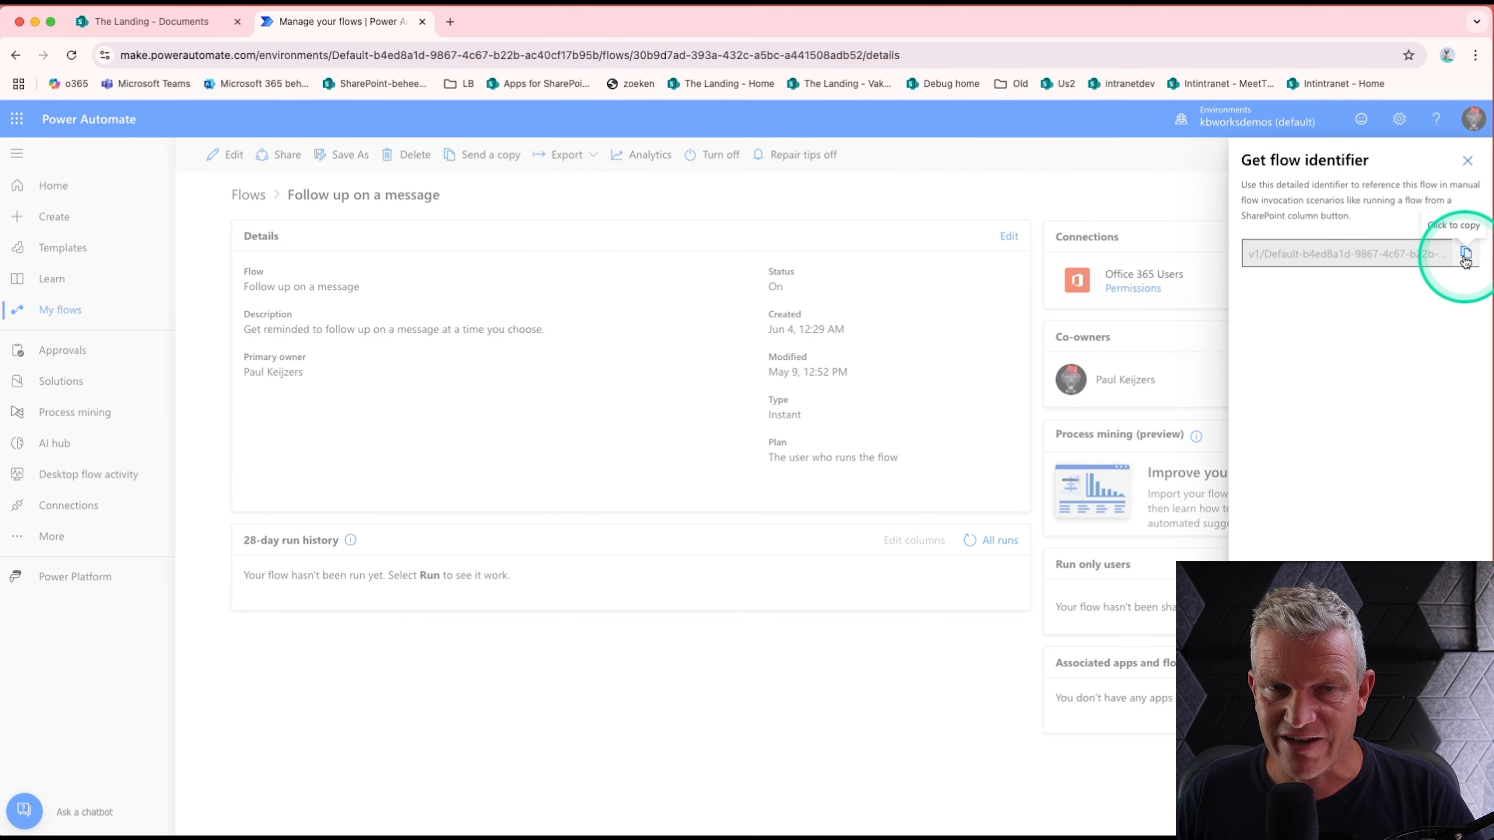
# Return to SharePoint, paste the copied identifier as the Flow ID, and create the quick step, closing the quick steps overview.
pyautogui.click(143, 21)
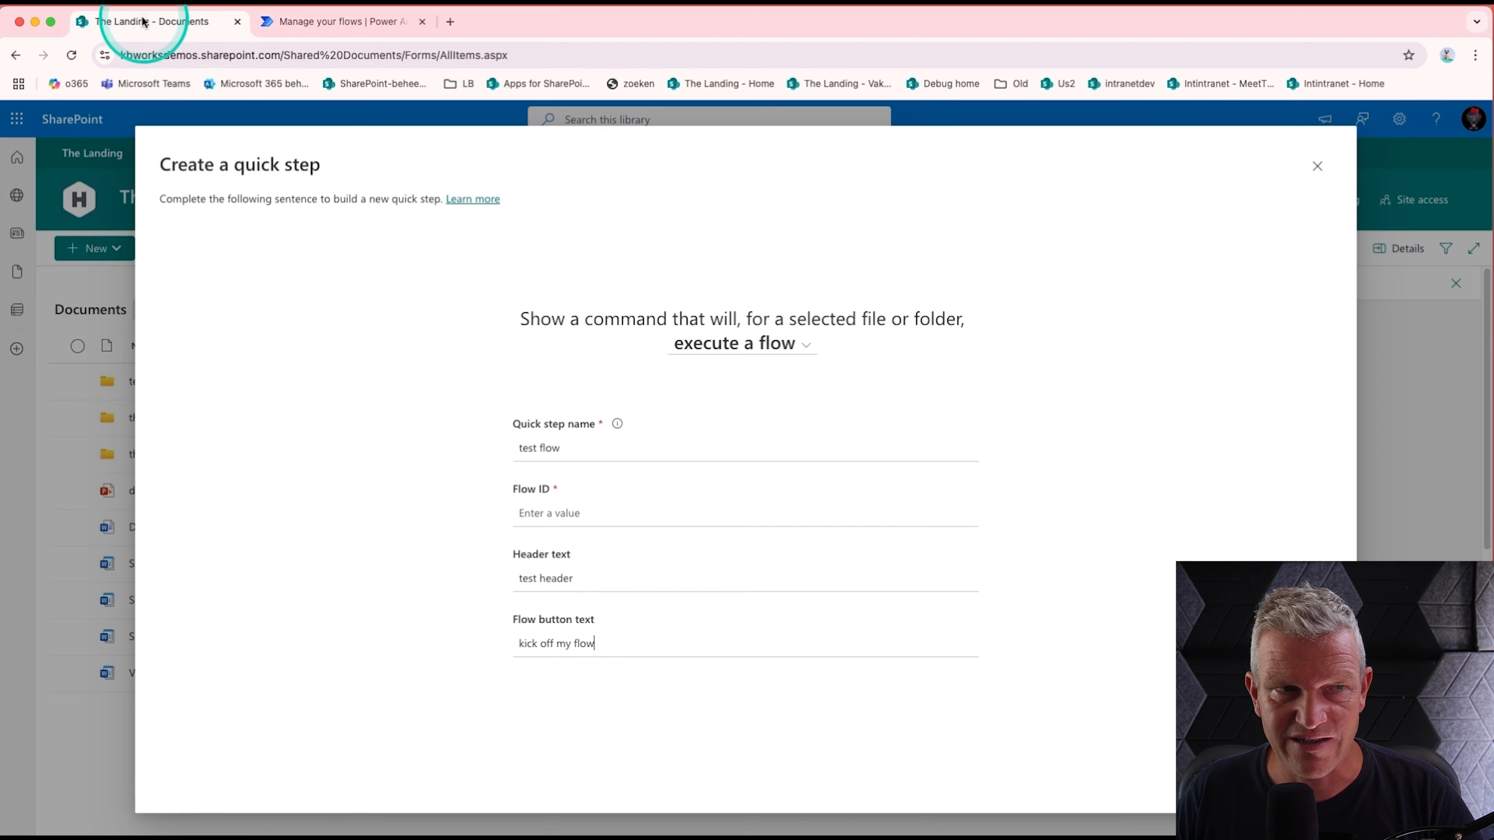
pyautogui.click(542, 509)
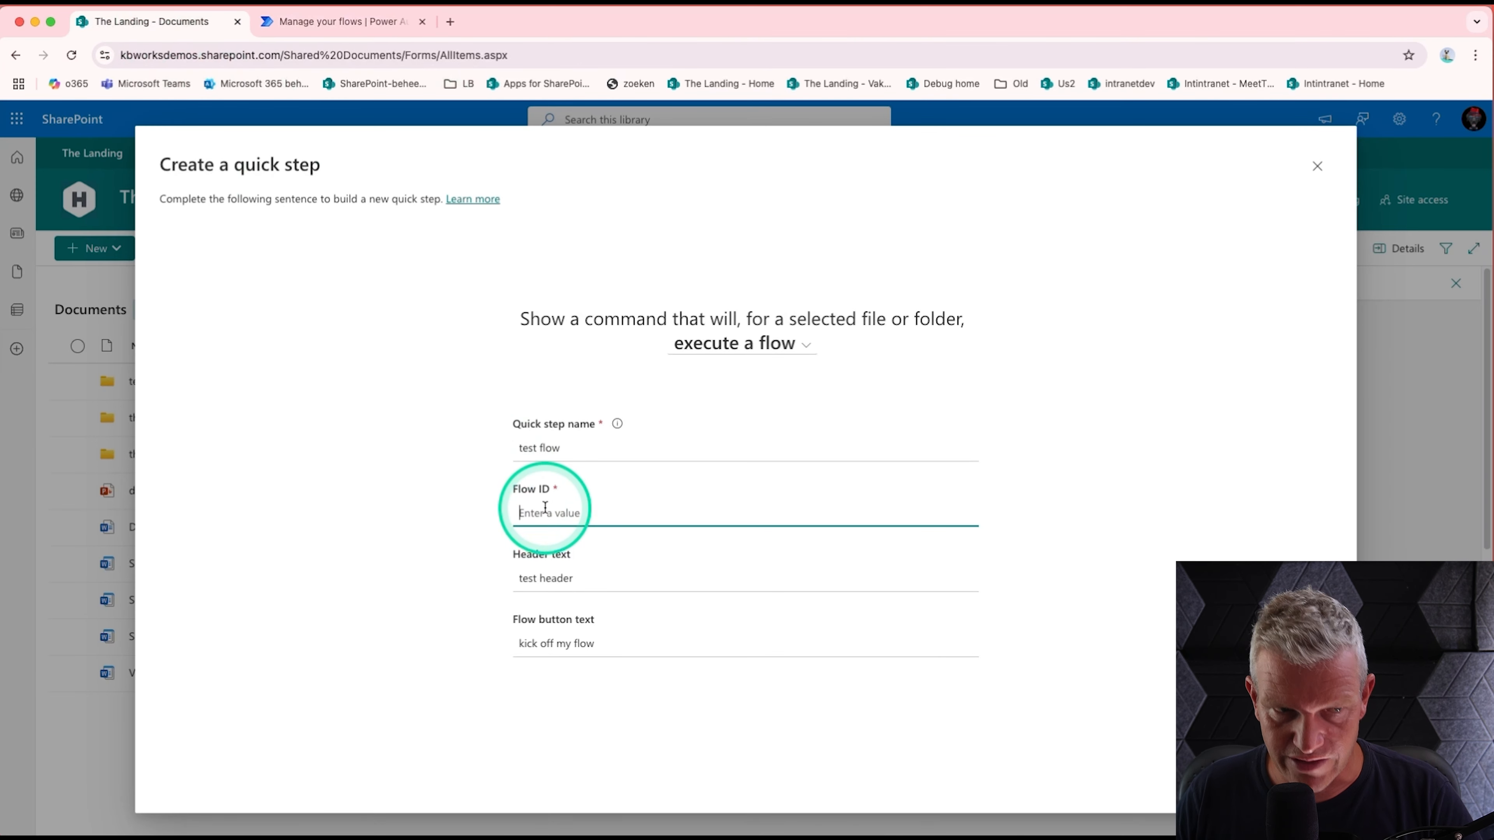
pyautogui.write('Default-b4ed8a1d-9867-4c67-b22b-ac40cf17b95b/30b9d7ad-393a-432c-a5bc-a441508adb52')
pyautogui.click(1106, 658)
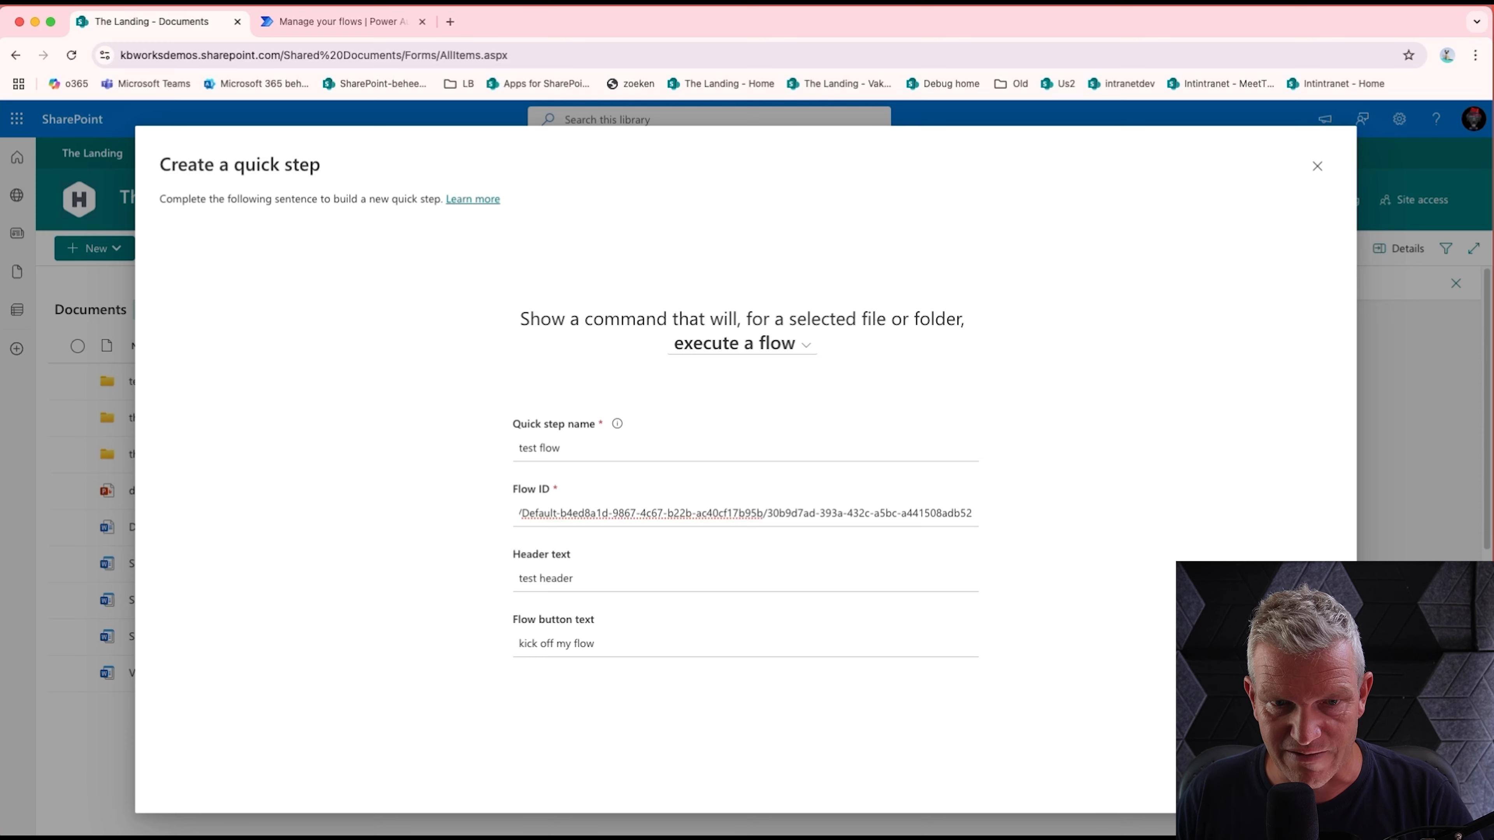
pyautogui.click(1232, 781)
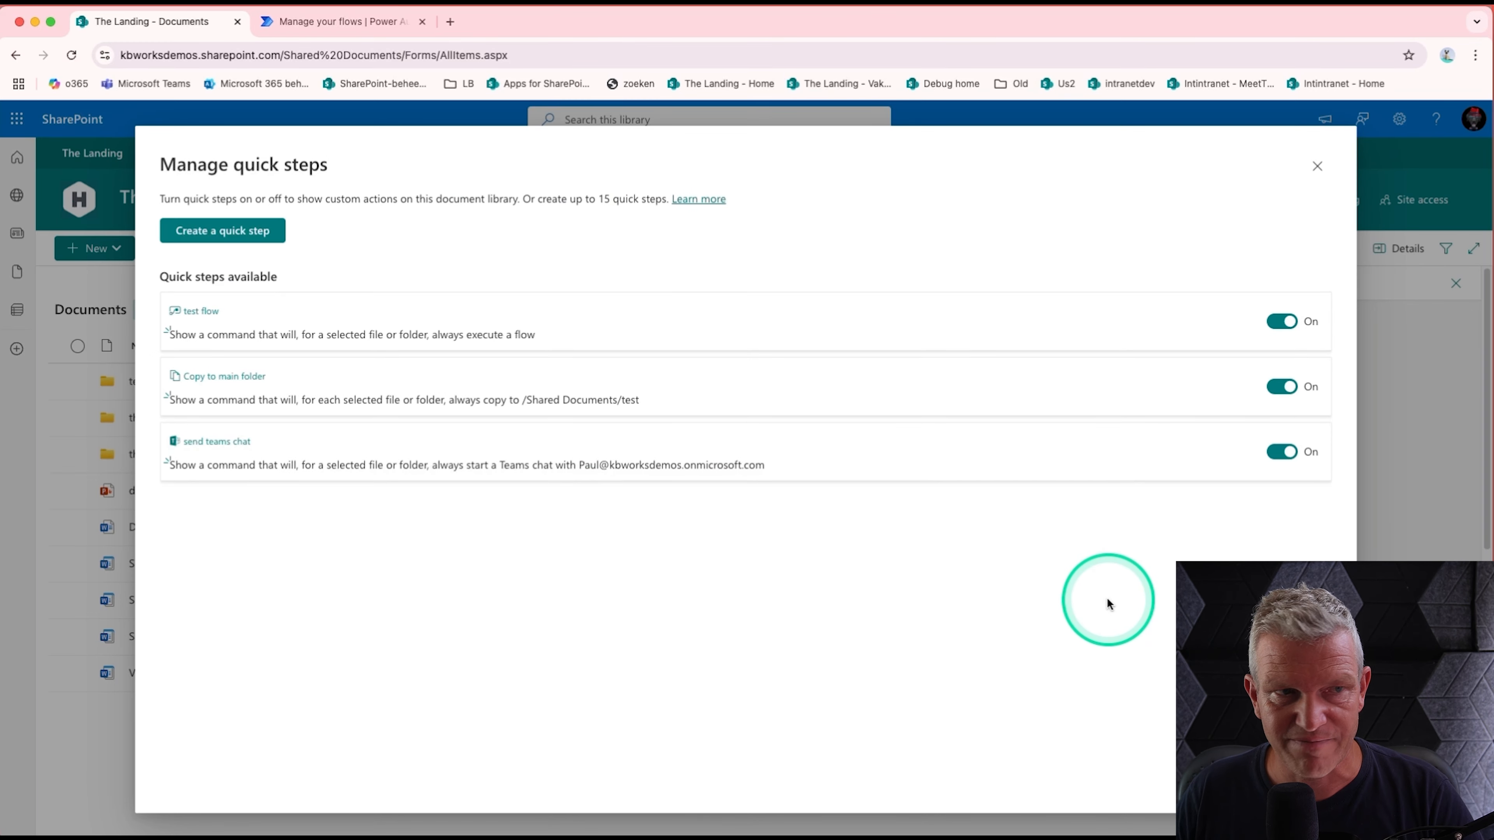
pyautogui.click(1317, 166)
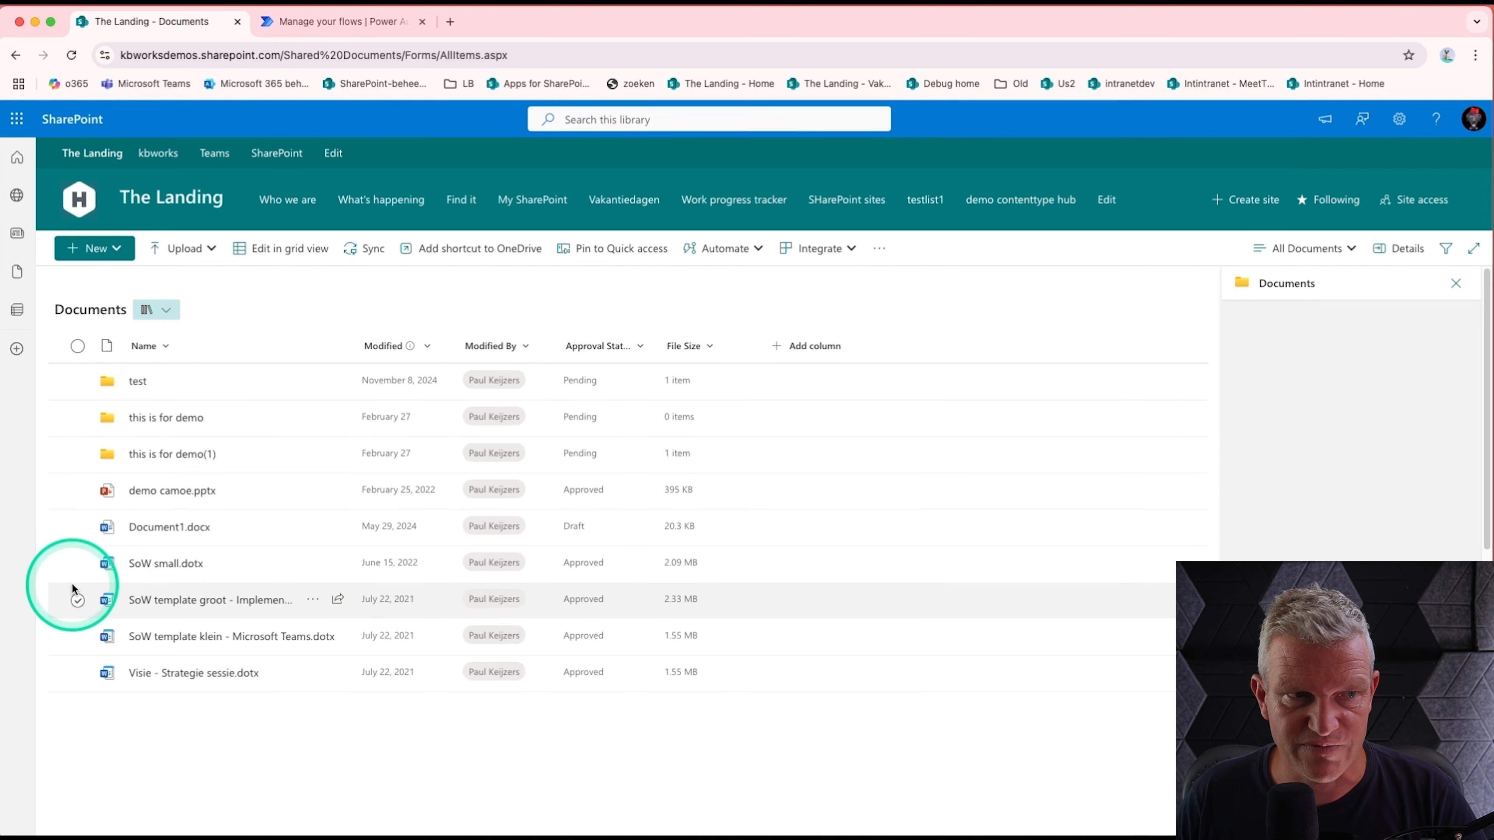
# Select SoW small.dotx and examine the columns available for the library view, briefly including the test column without keeping it.
pyautogui.click(79, 566)
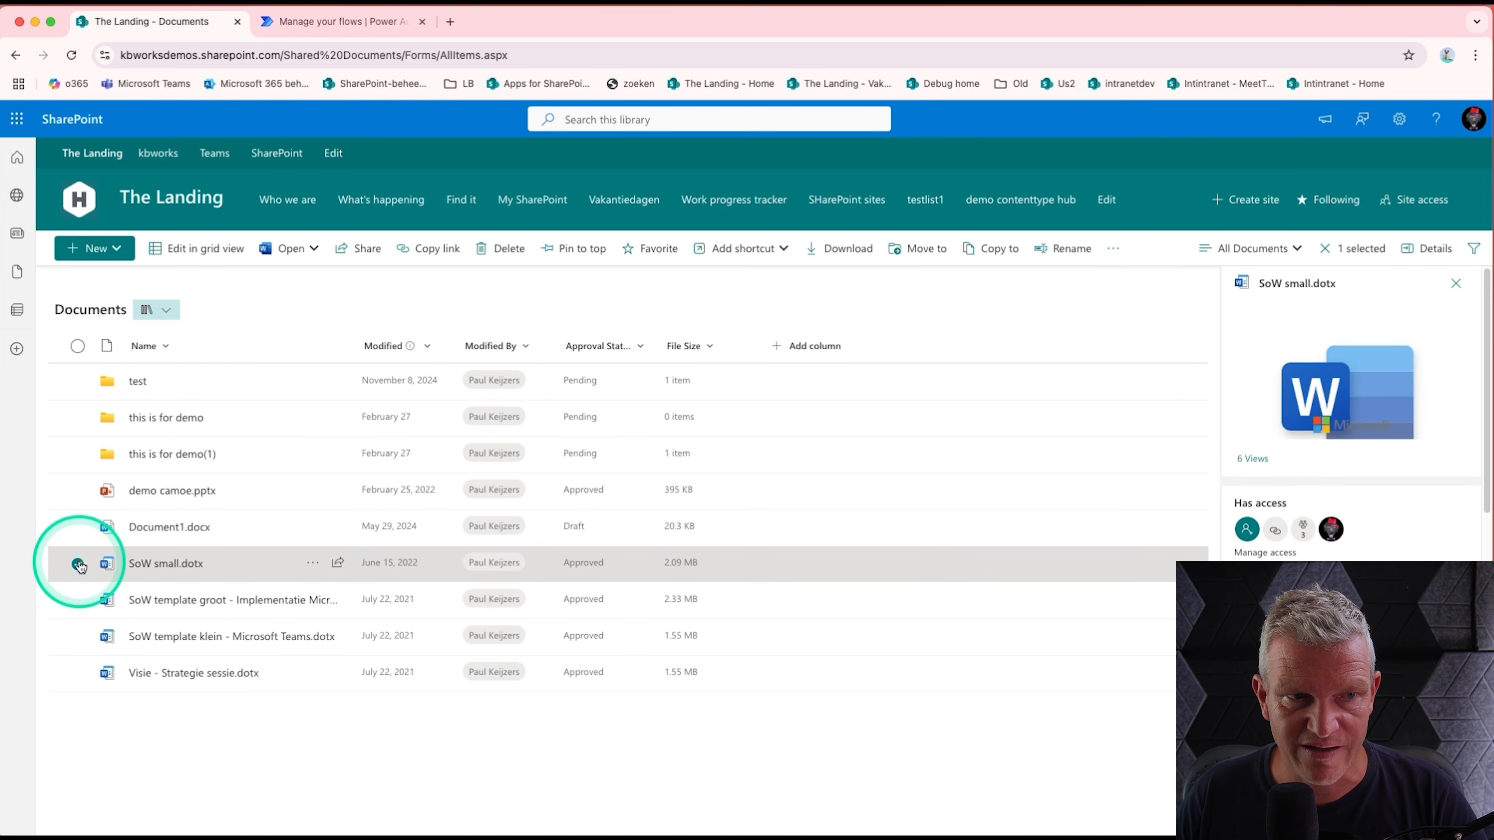
pyautogui.click(683, 568)
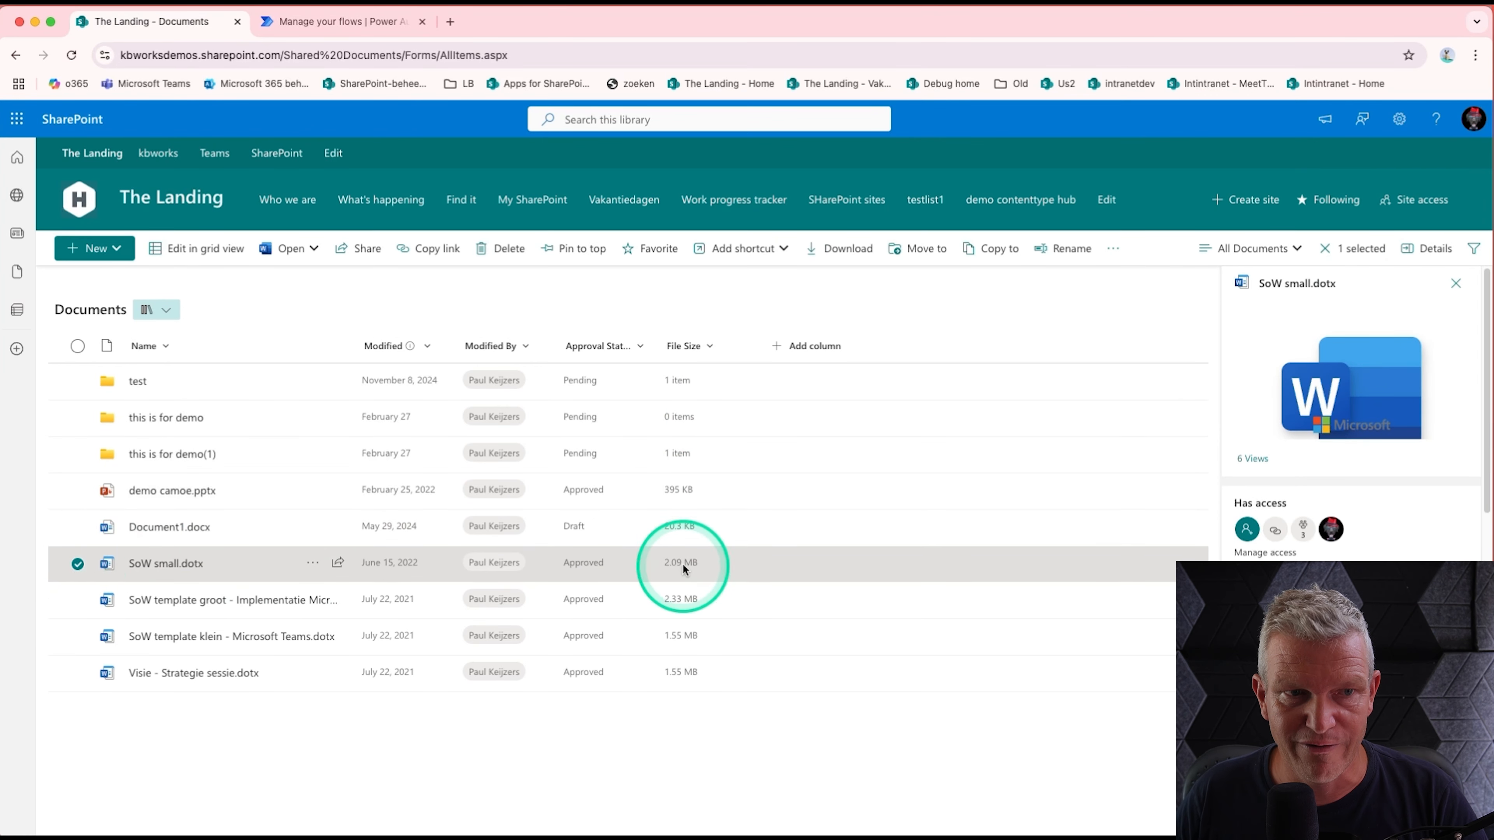
pyautogui.click(798, 347)
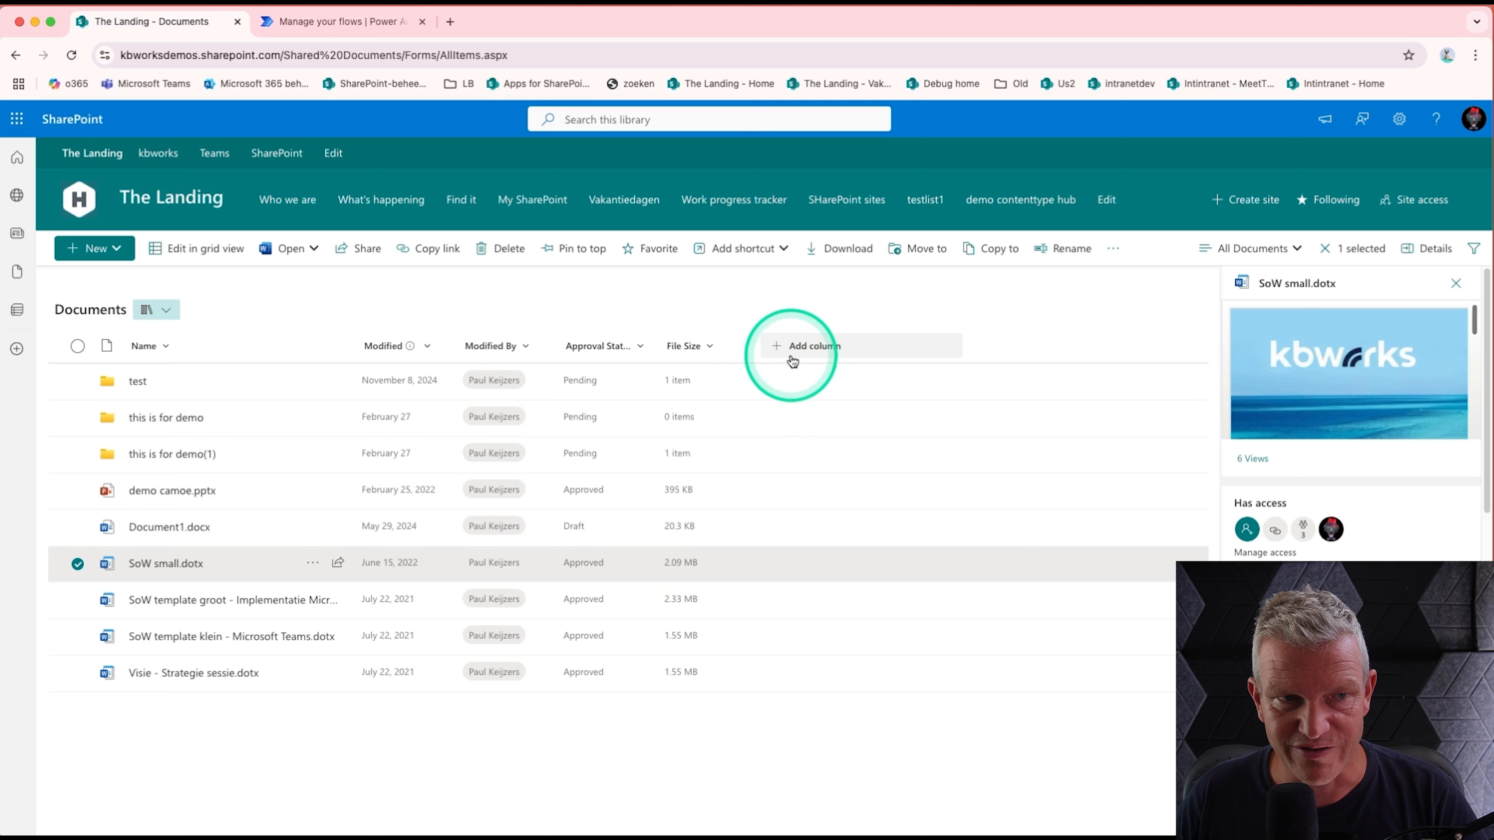
pyautogui.click(610, 600)
pyautogui.click(588, 625)
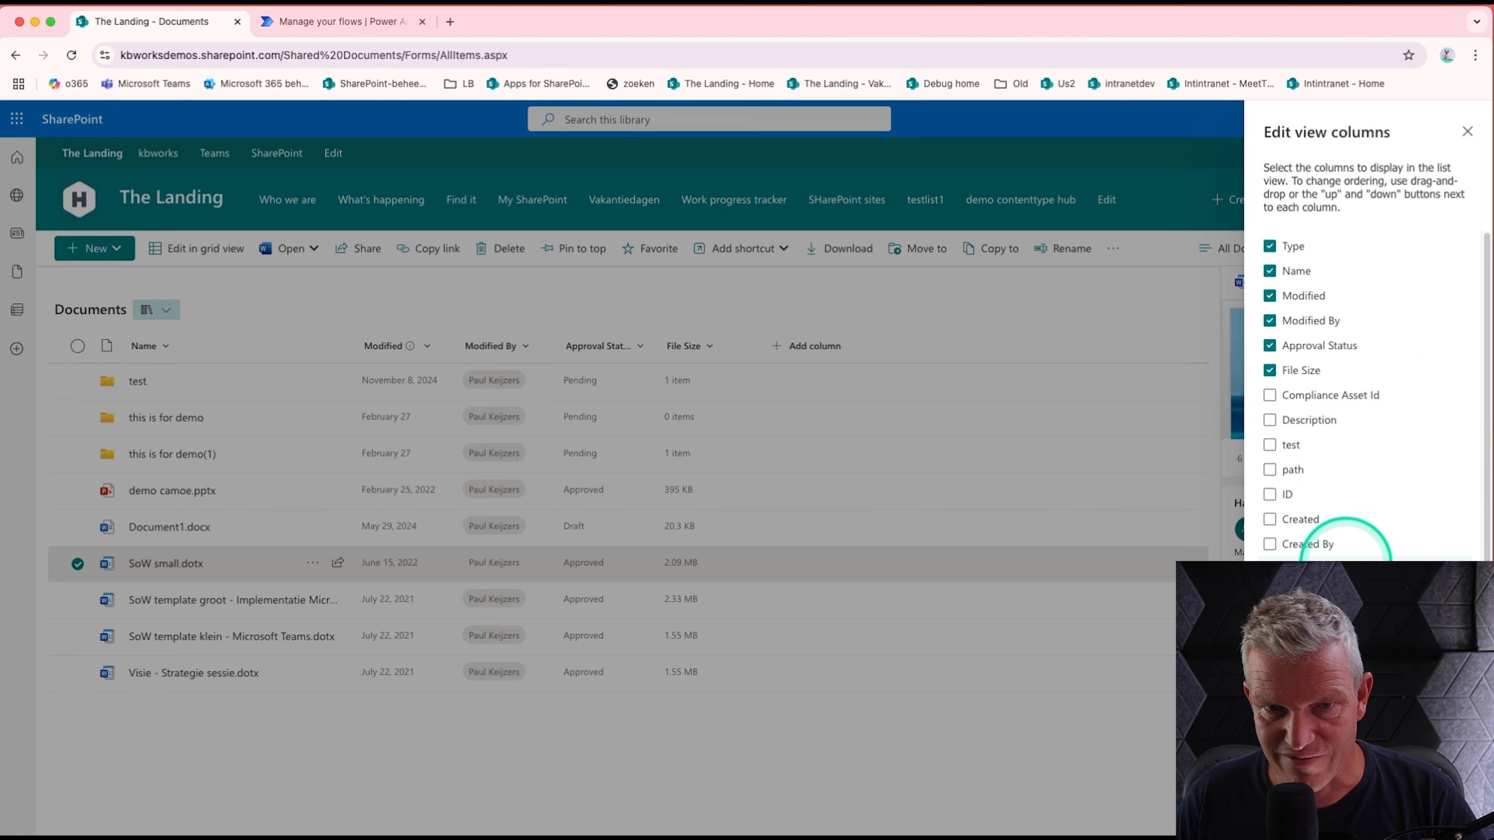
pyautogui.scroll(-1, 1346, 550)
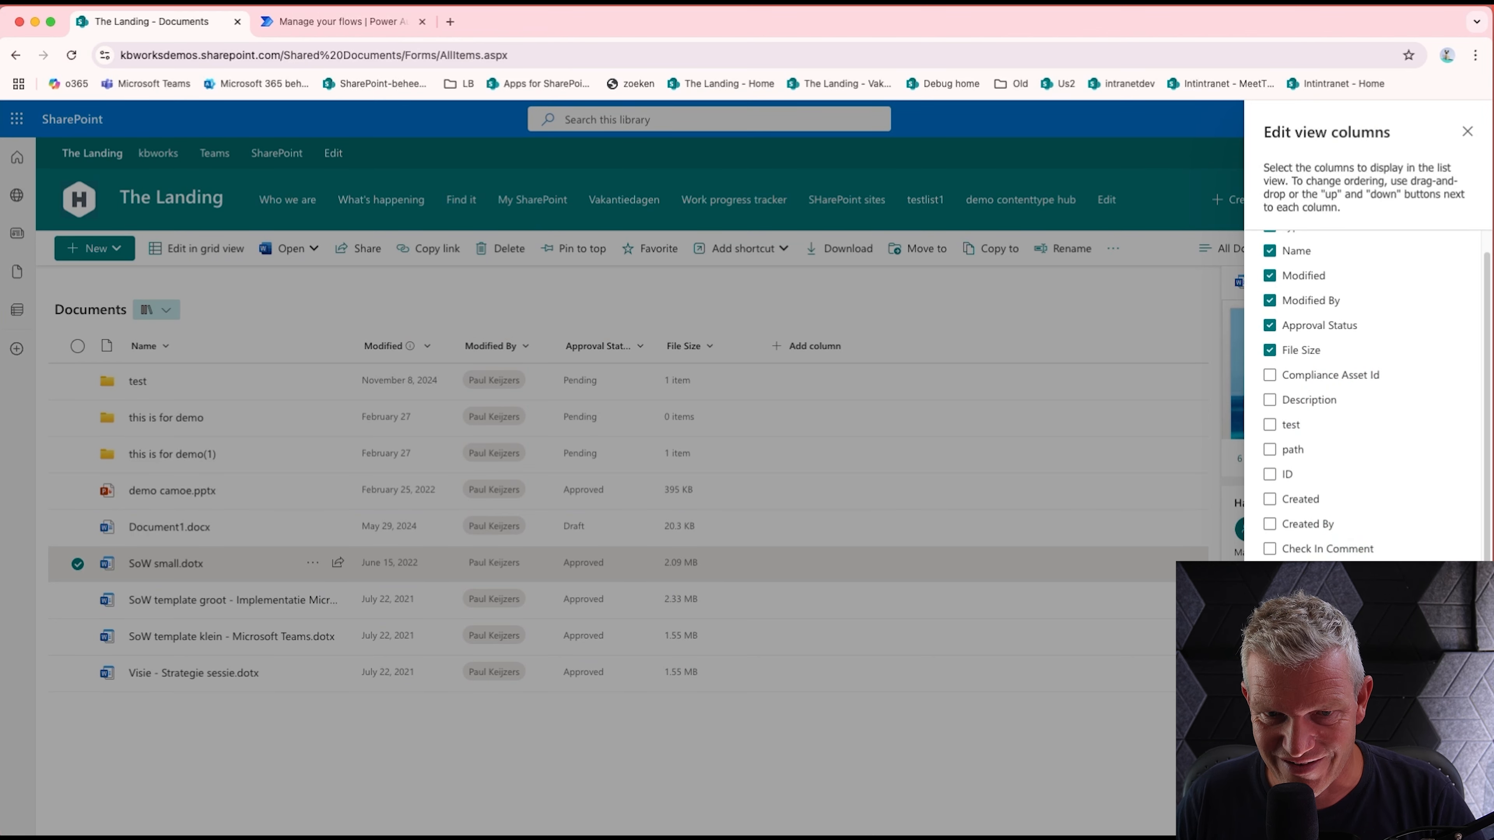
pyautogui.scroll(-1, 1362, 395)
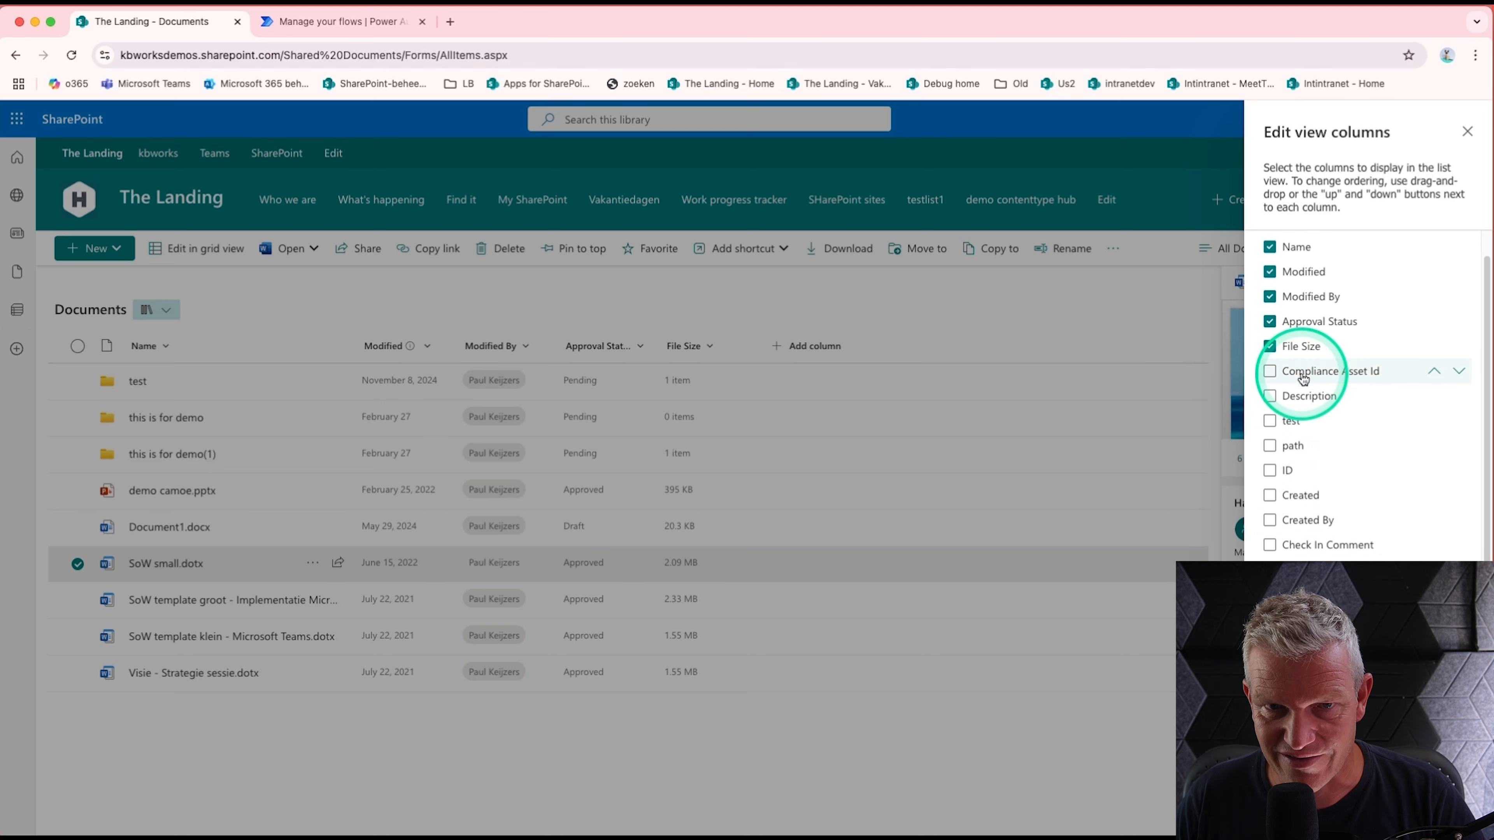
pyautogui.click(1270, 422)
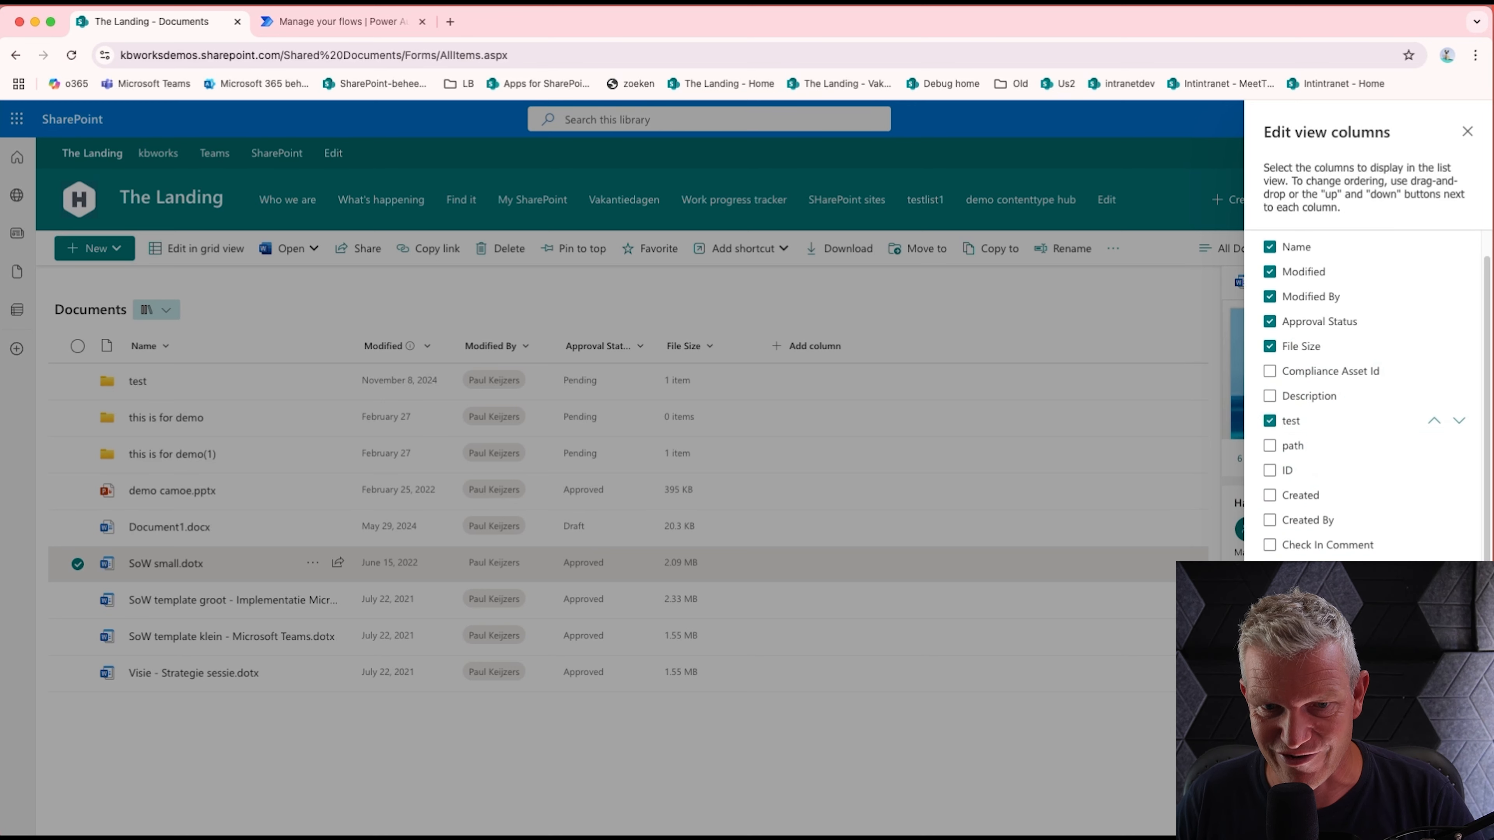
pyautogui.click(1271, 422)
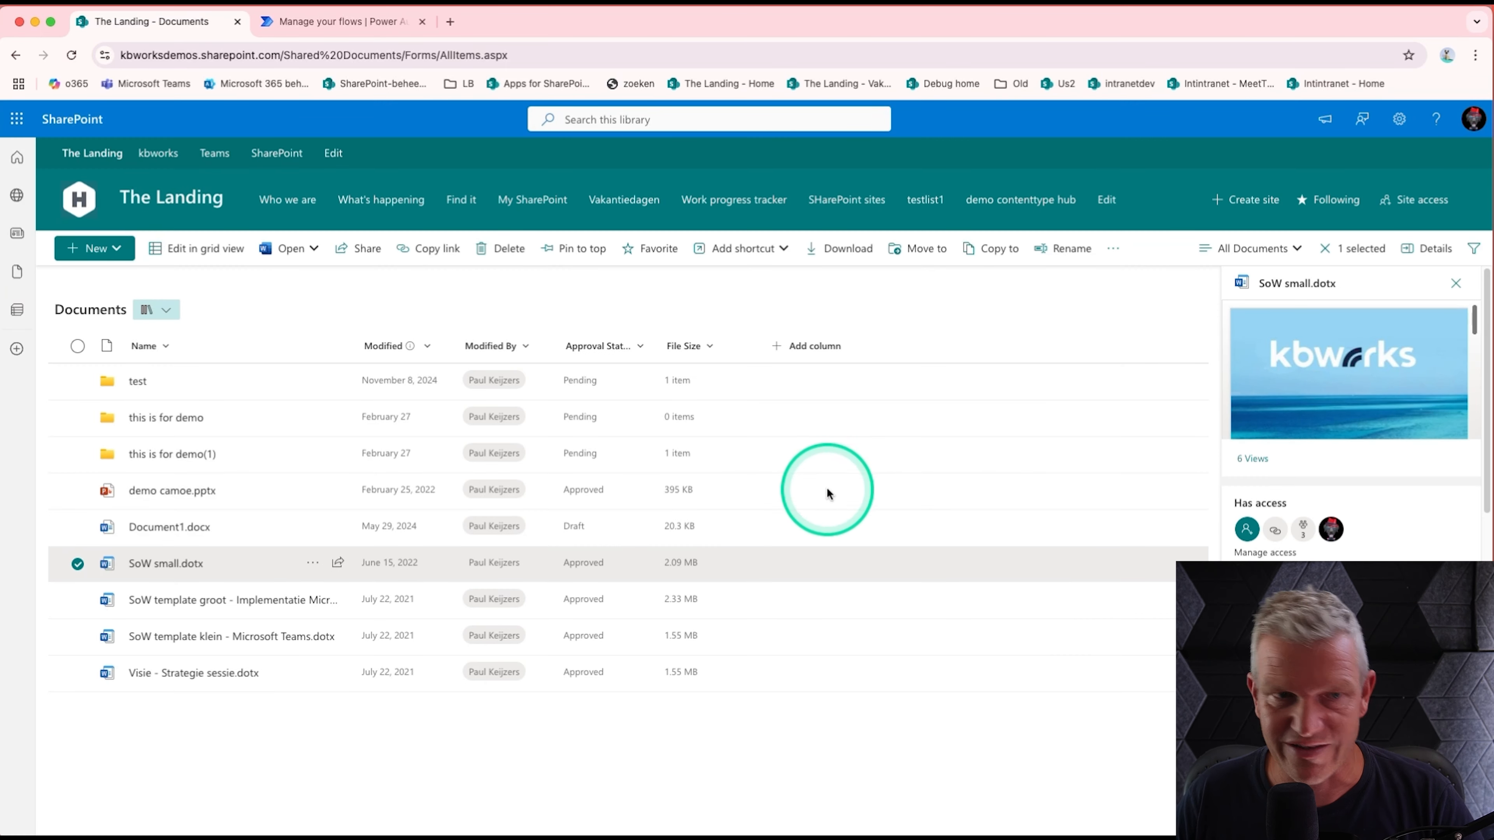
# Check which column types can be created in the Documents library without adding one.
pyautogui.click(807, 357)
pyautogui.click(943, 624)
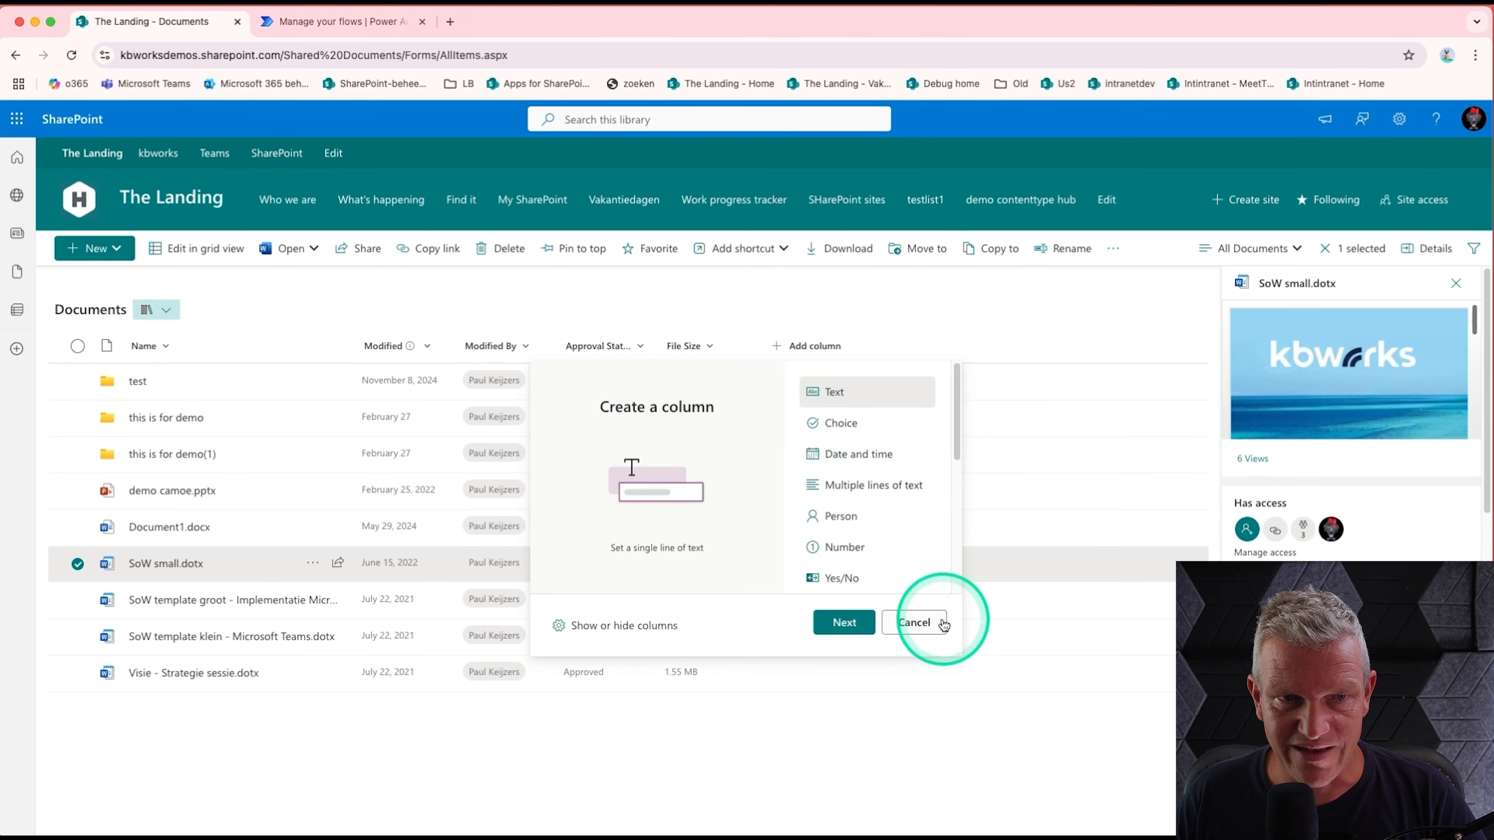
pyautogui.click(914, 623)
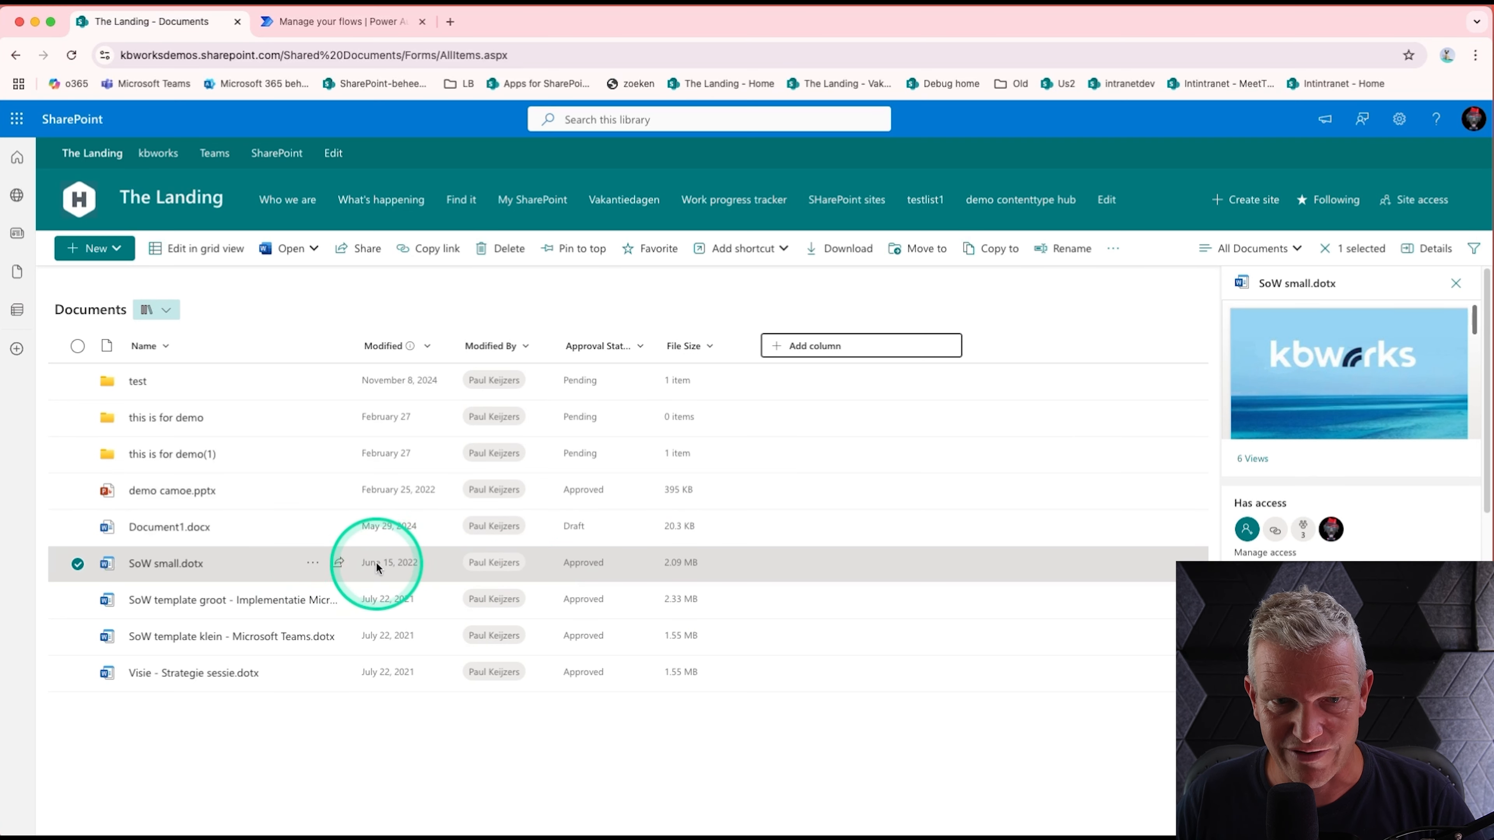
pyautogui.moveTo(380, 565)
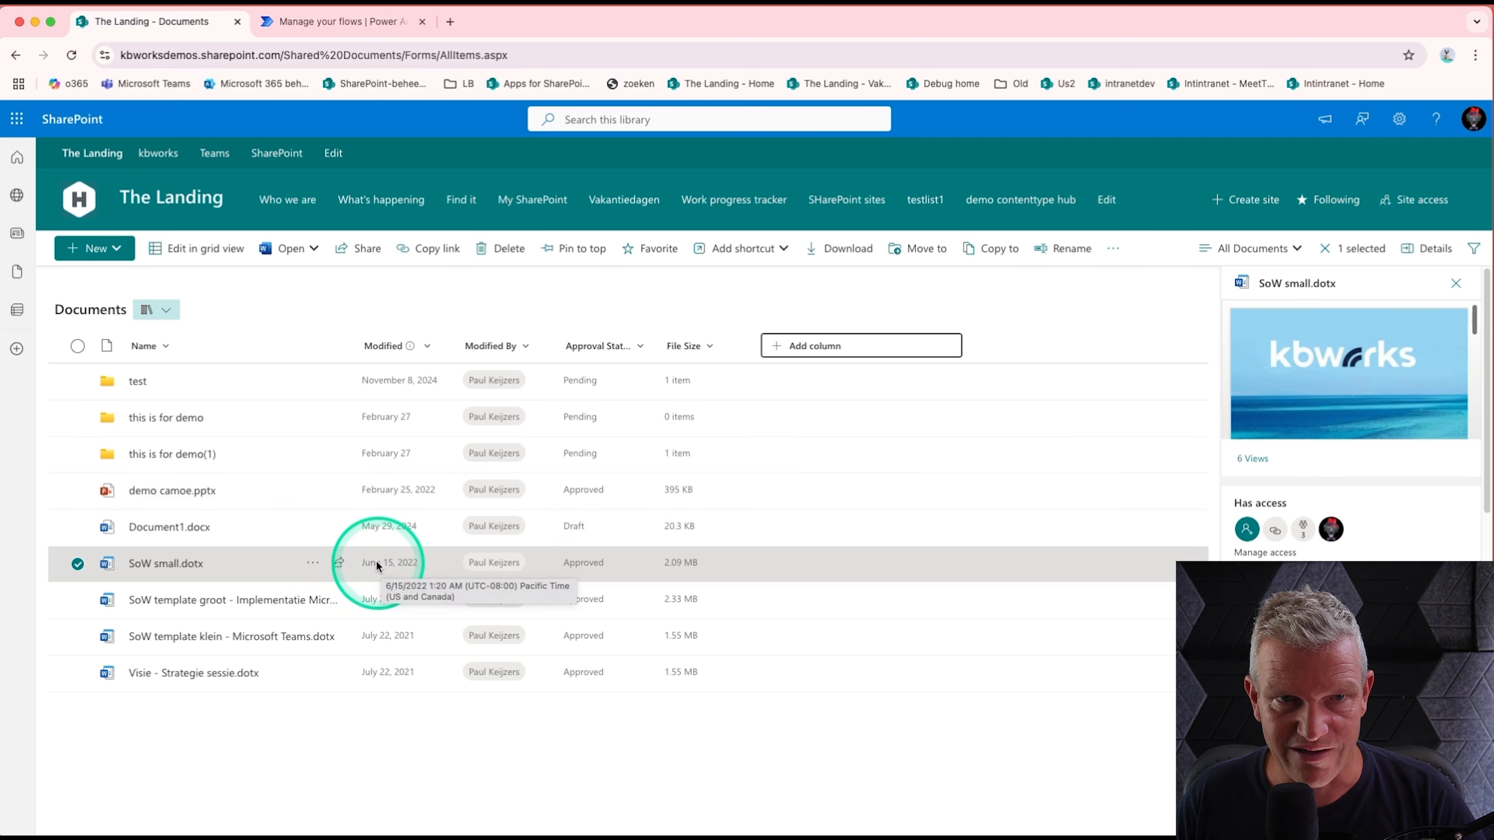
# Check the automation options offered for SoW small.dotx, including its custom quick steps, without running one, and deselect the file.
pyautogui.click(314, 564)
pyautogui.click(381, 482)
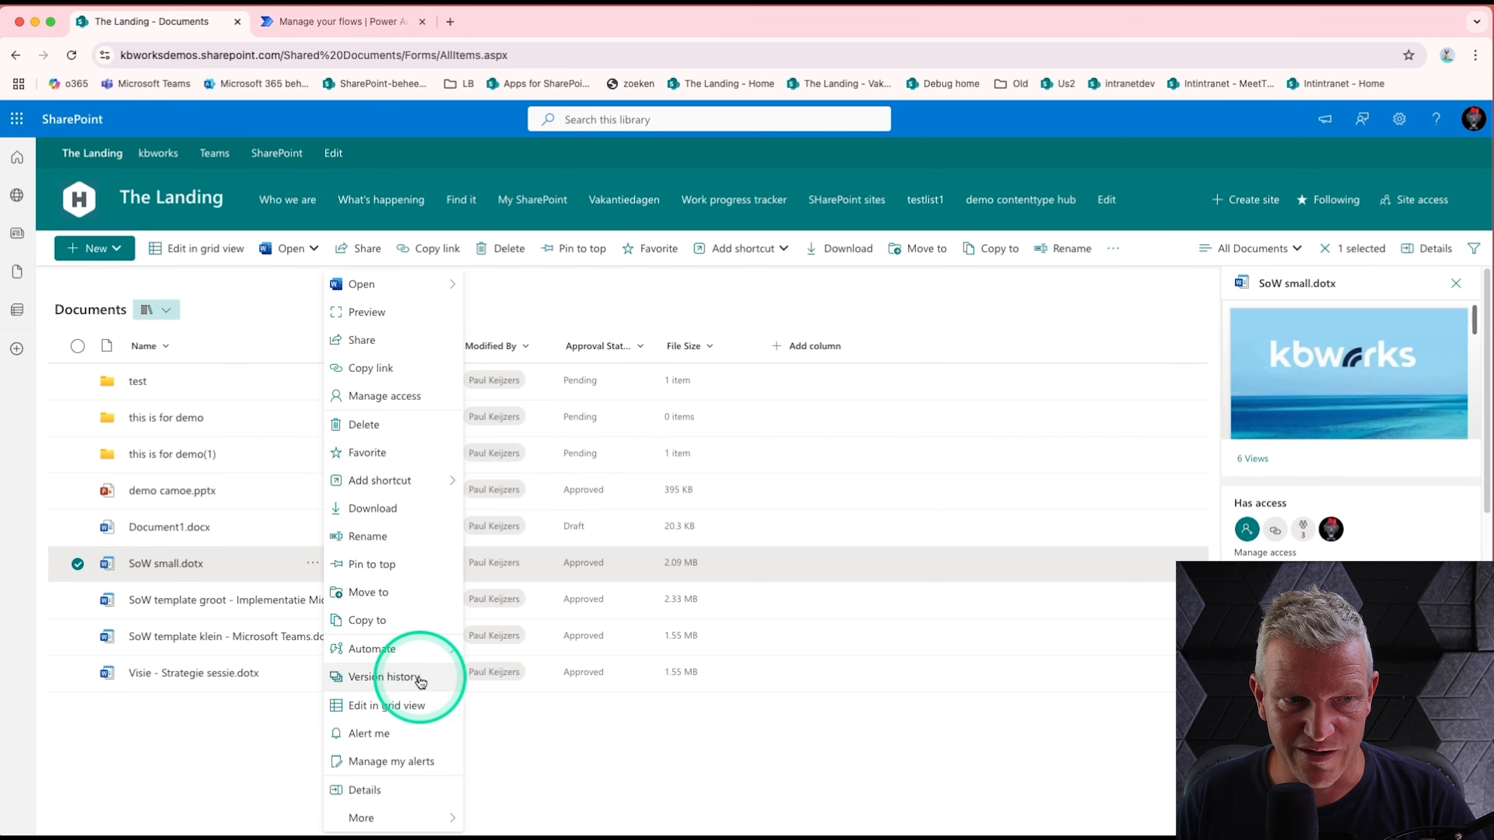
pyautogui.moveTo(436, 662)
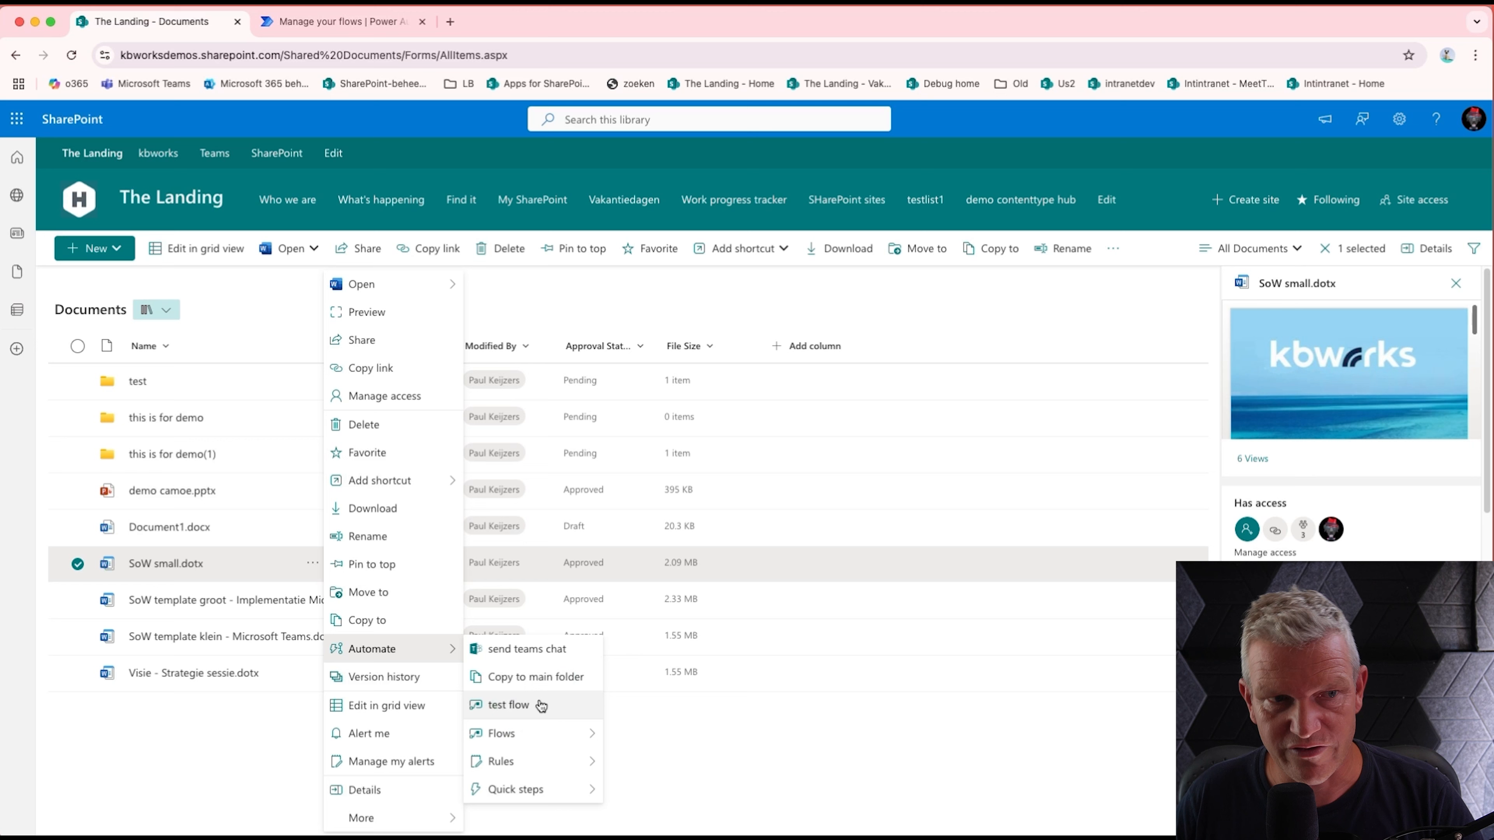
pyautogui.click(811, 718)
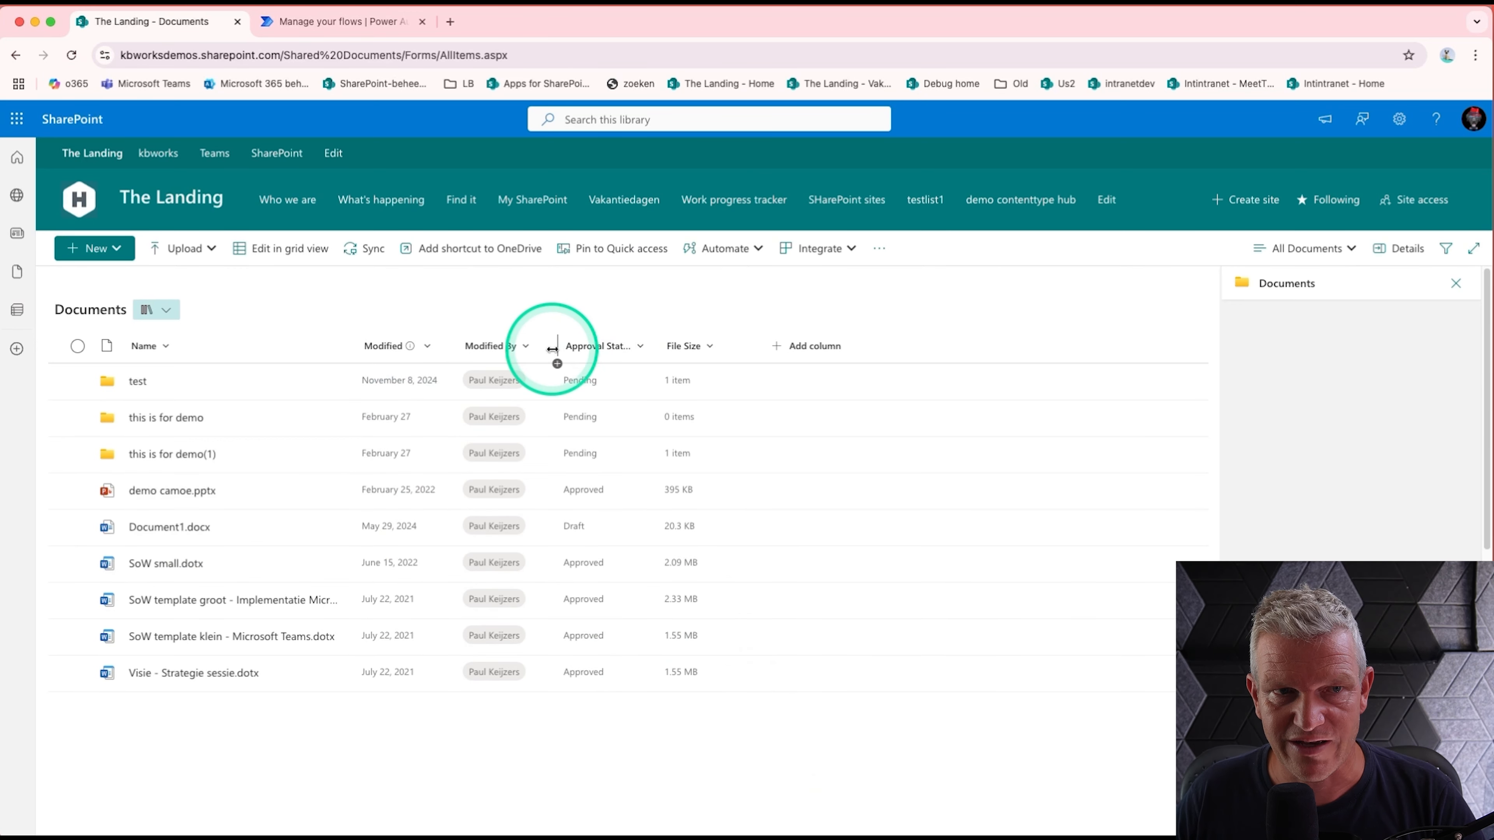
# Examine the quick step actions that can be created for the Documents library, without creating one.
pyautogui.click(727, 252)
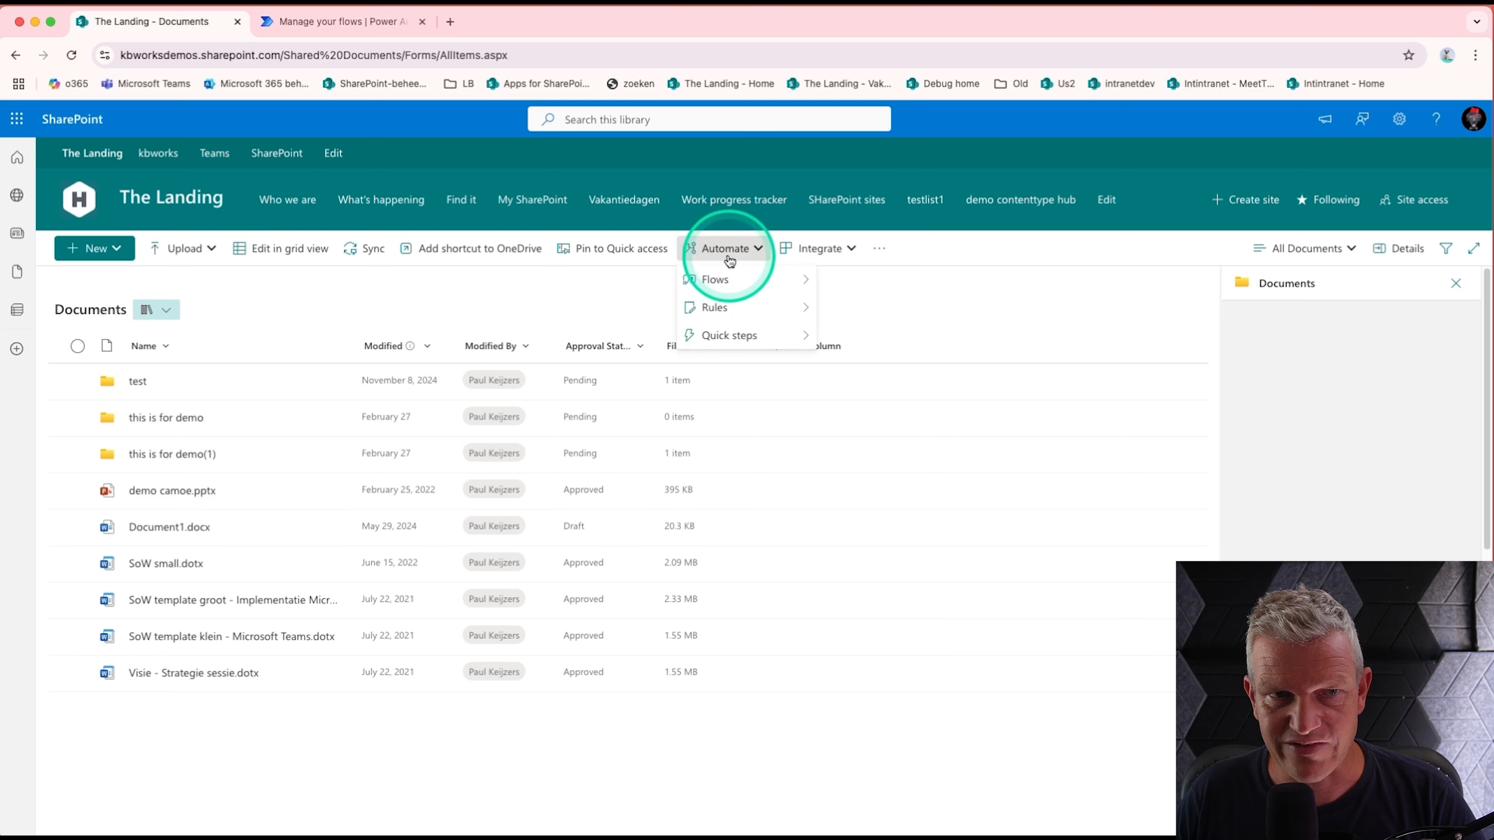
pyautogui.moveTo(728, 347)
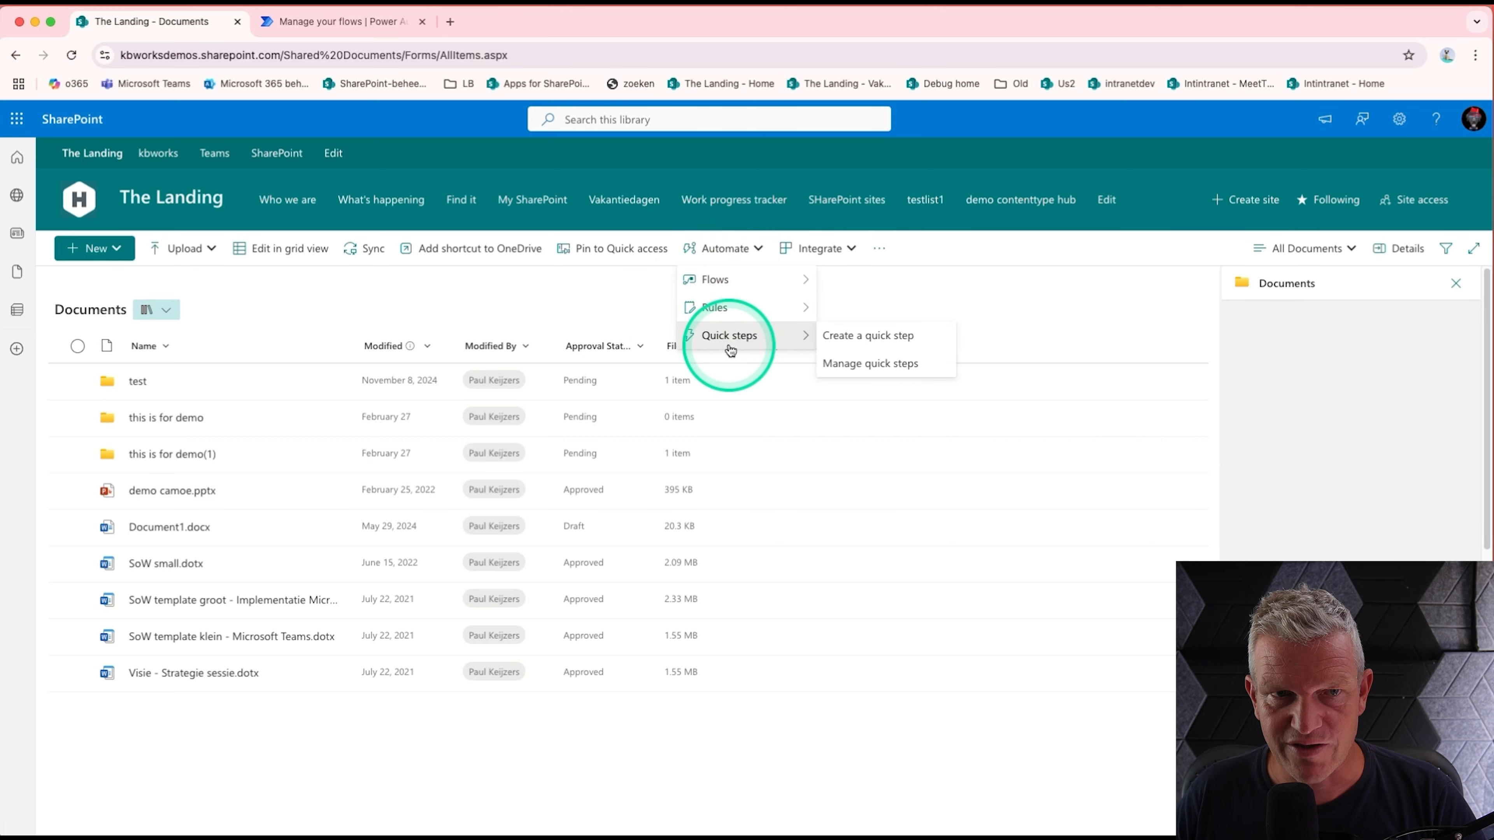
pyautogui.click(883, 346)
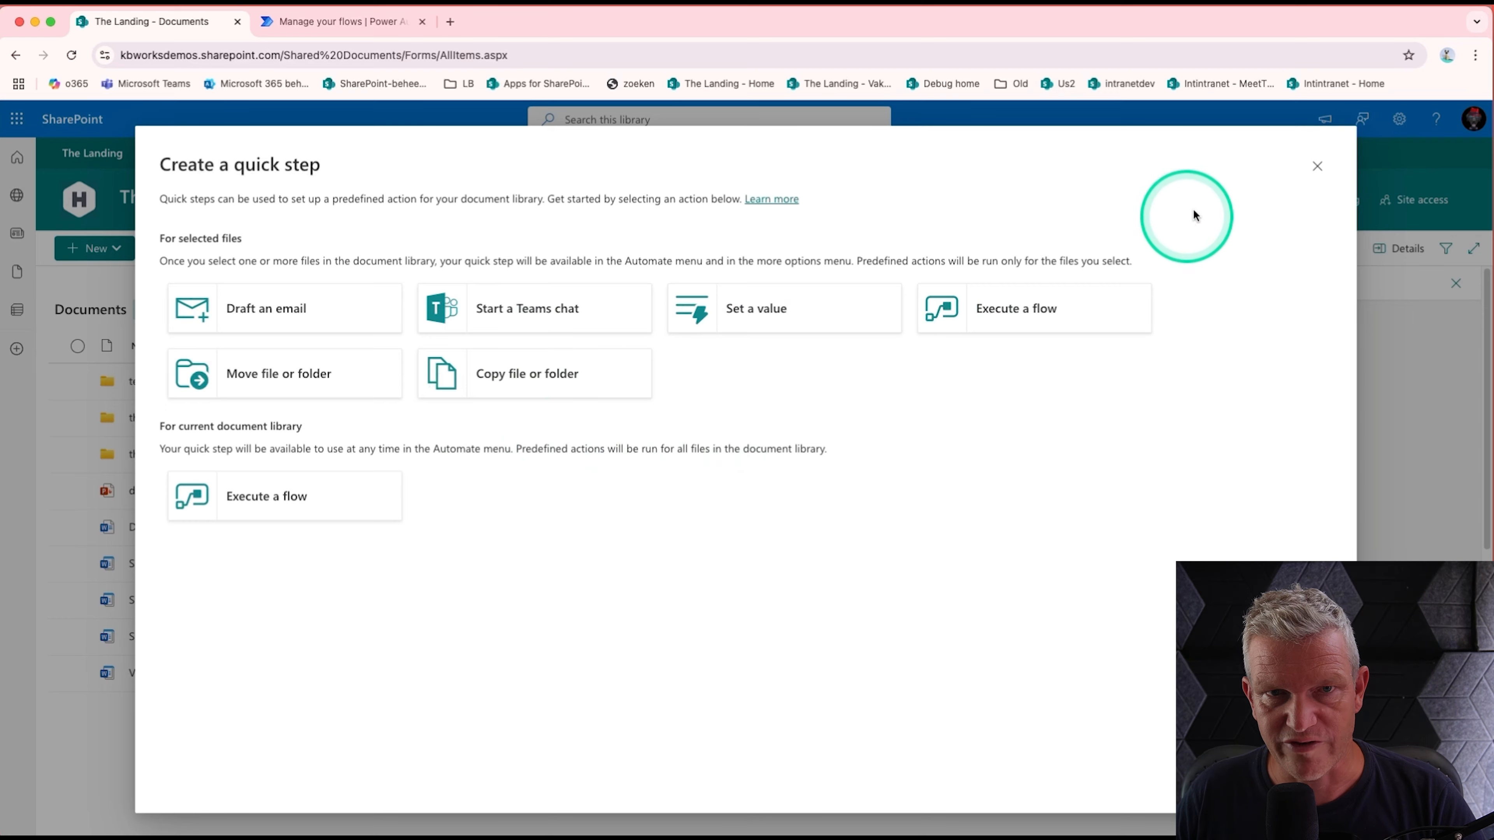
pyautogui.click(1318, 171)
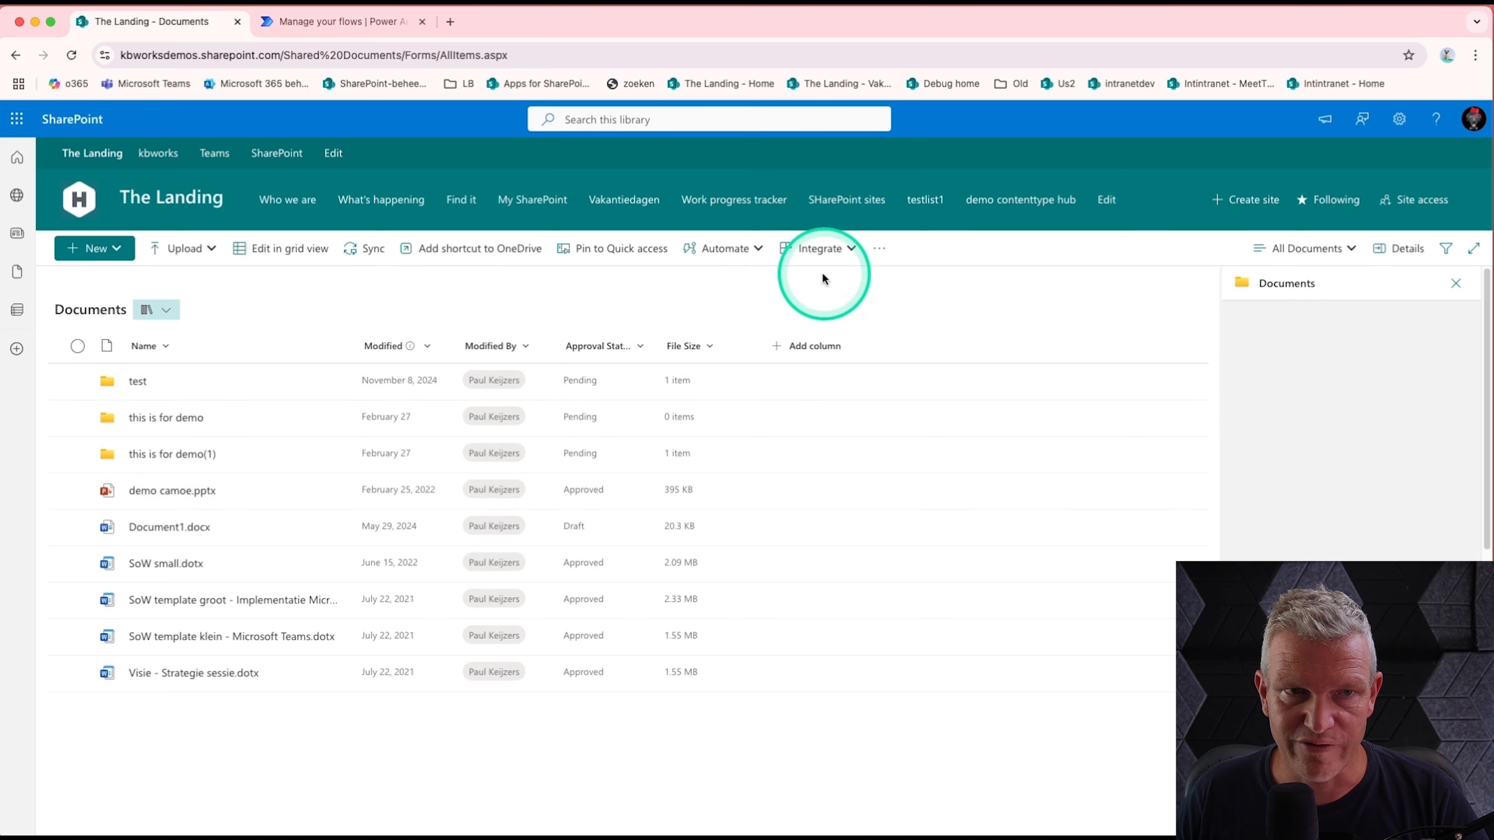
# Check the rules and flows options among the Documents library's automation choices.
pyautogui.click(745, 254)
pyautogui.click(746, 292)
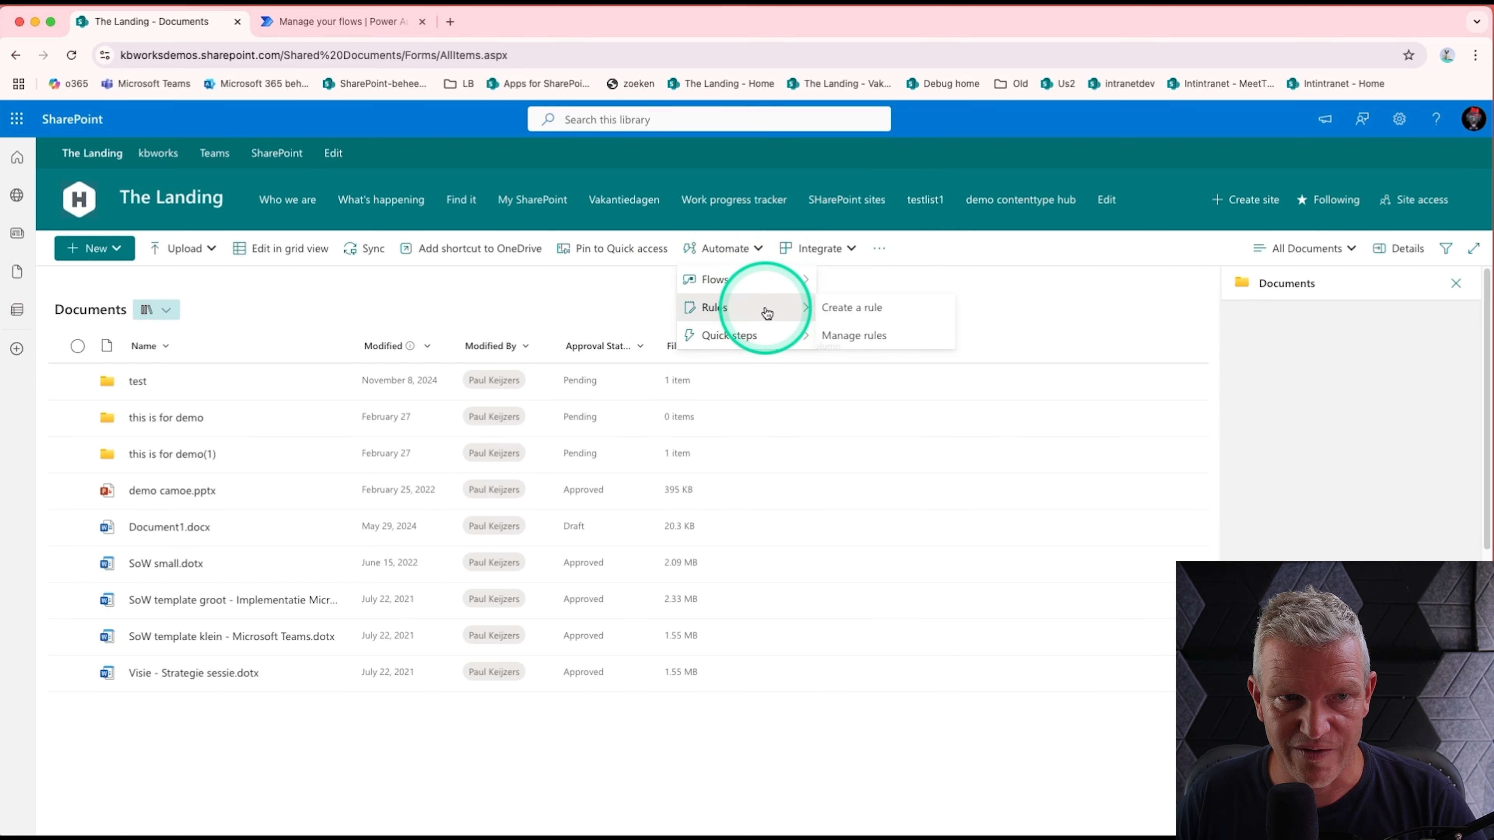
pyautogui.moveTo(775, 285)
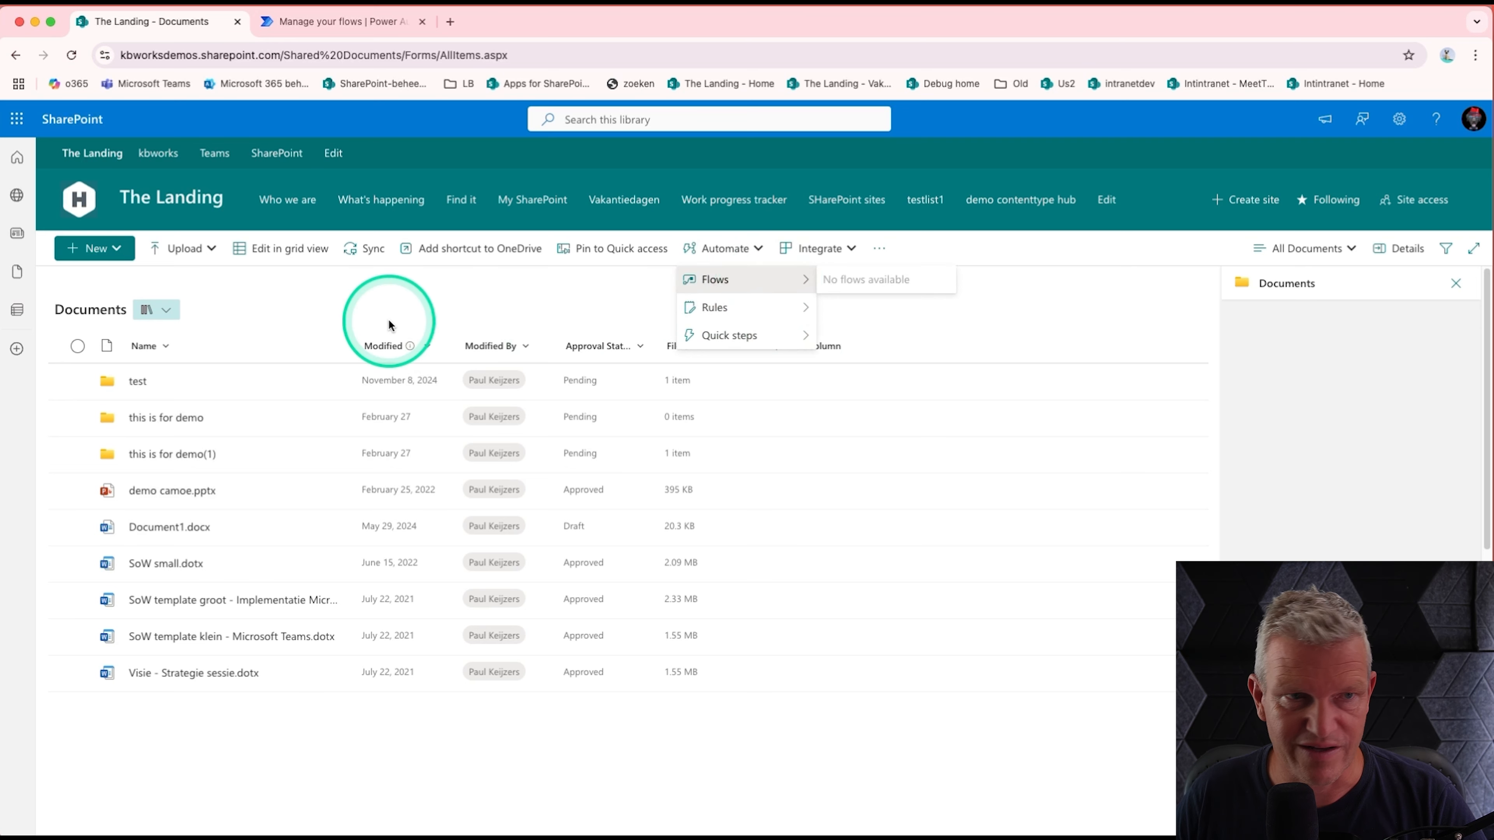
pyautogui.click(398, 302)
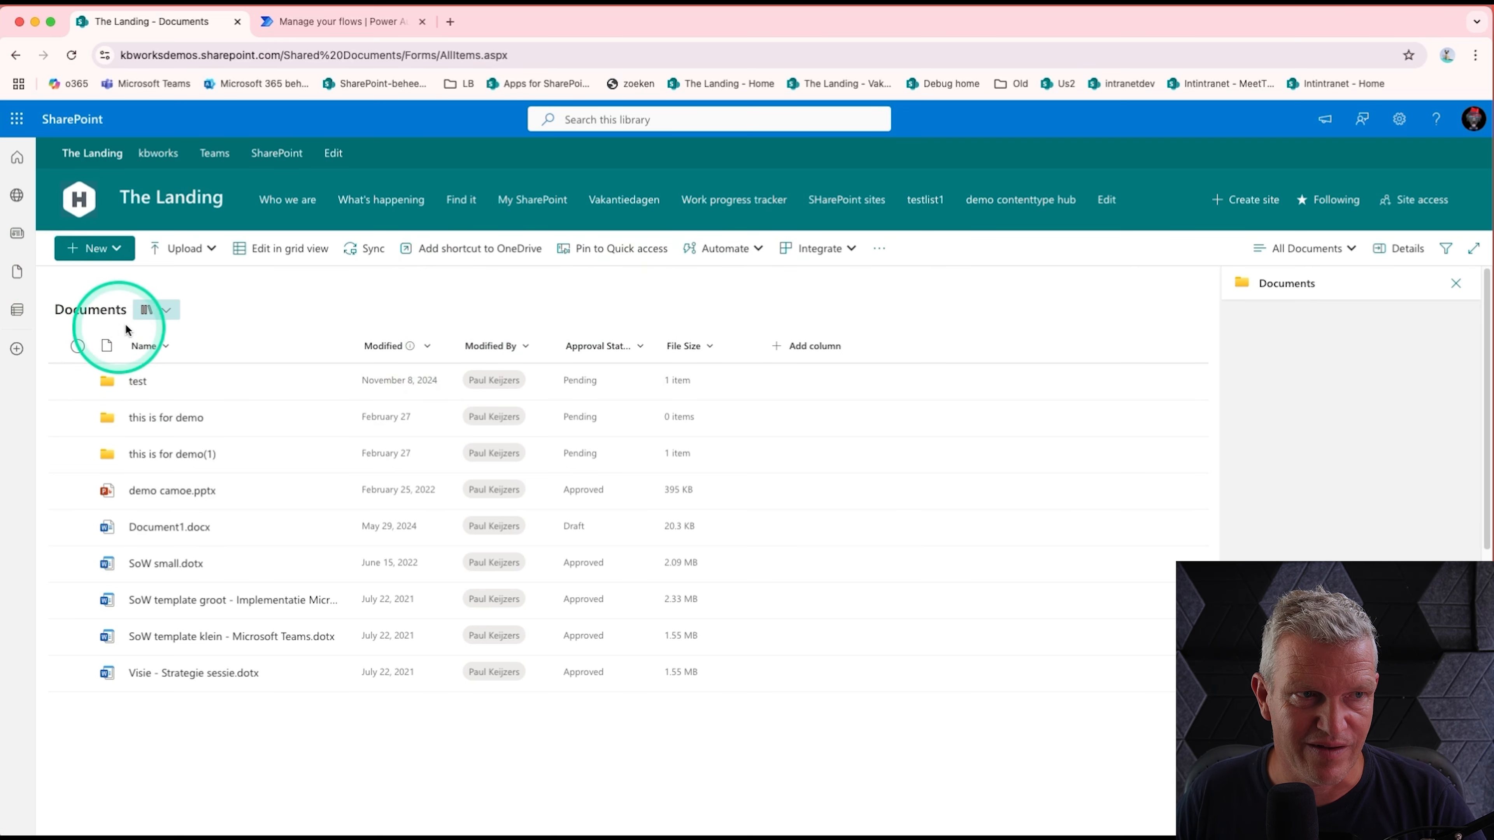
# Start a Power Automate flow for the library from the template "Request approval in Microsoft Teams when a SharePoint item is created", accepting its connections.
pyautogui.click(833, 248)
pyautogui.moveTo(808, 306)
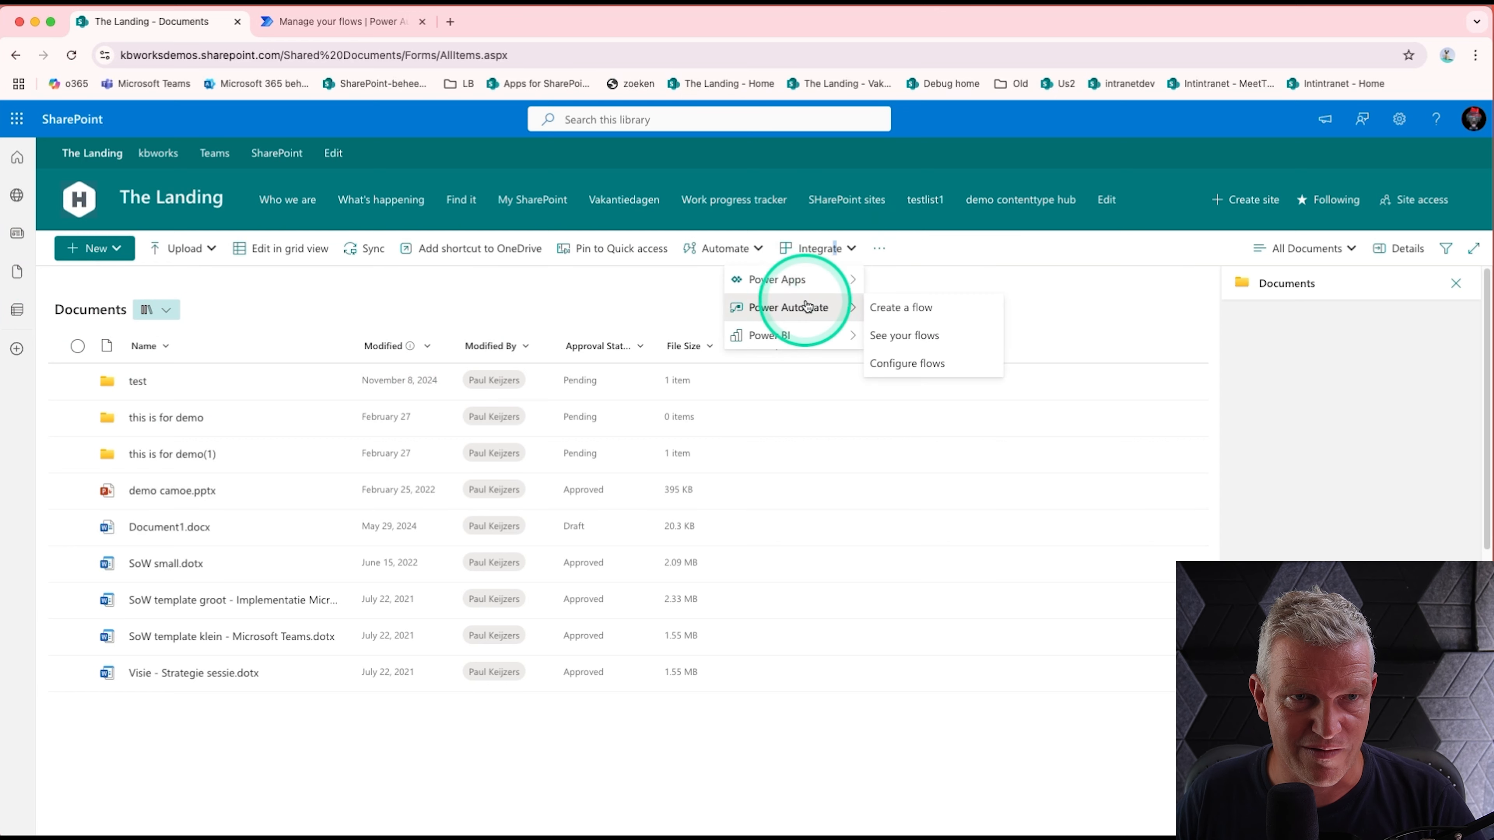
pyautogui.click(919, 307)
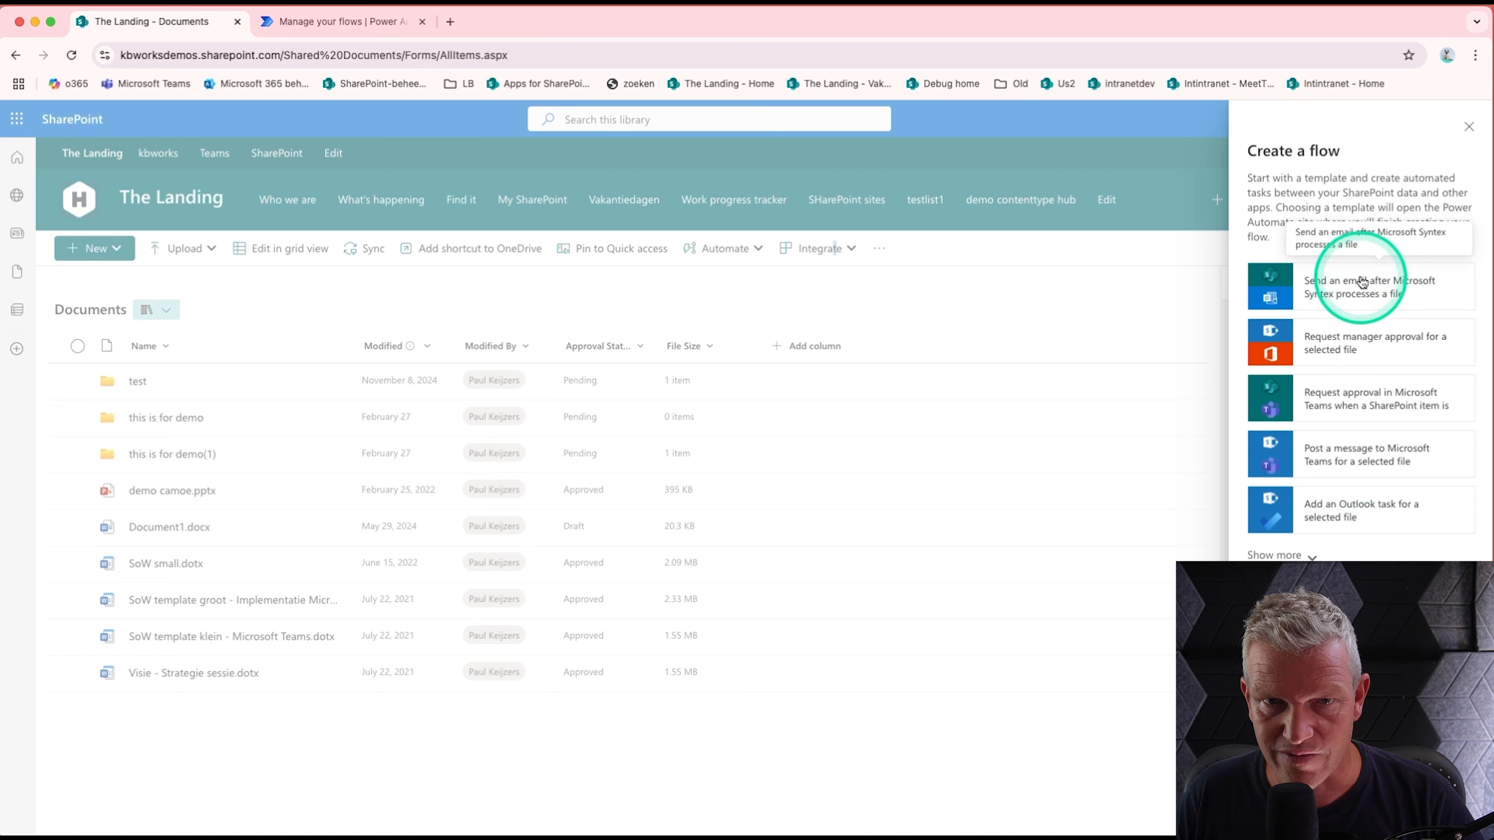
pyautogui.click(1367, 397)
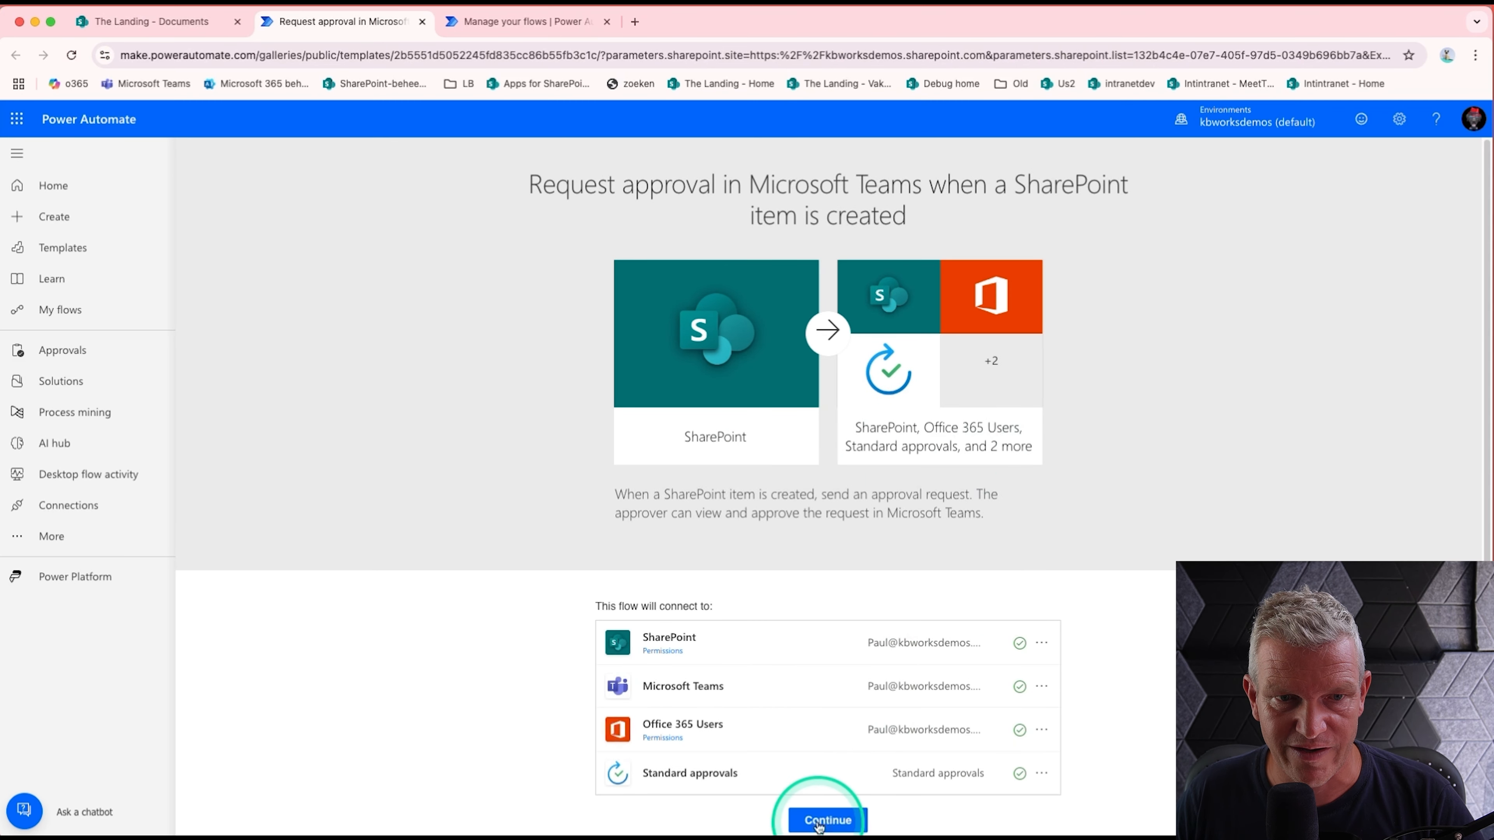
pyautogui.click(821, 823)
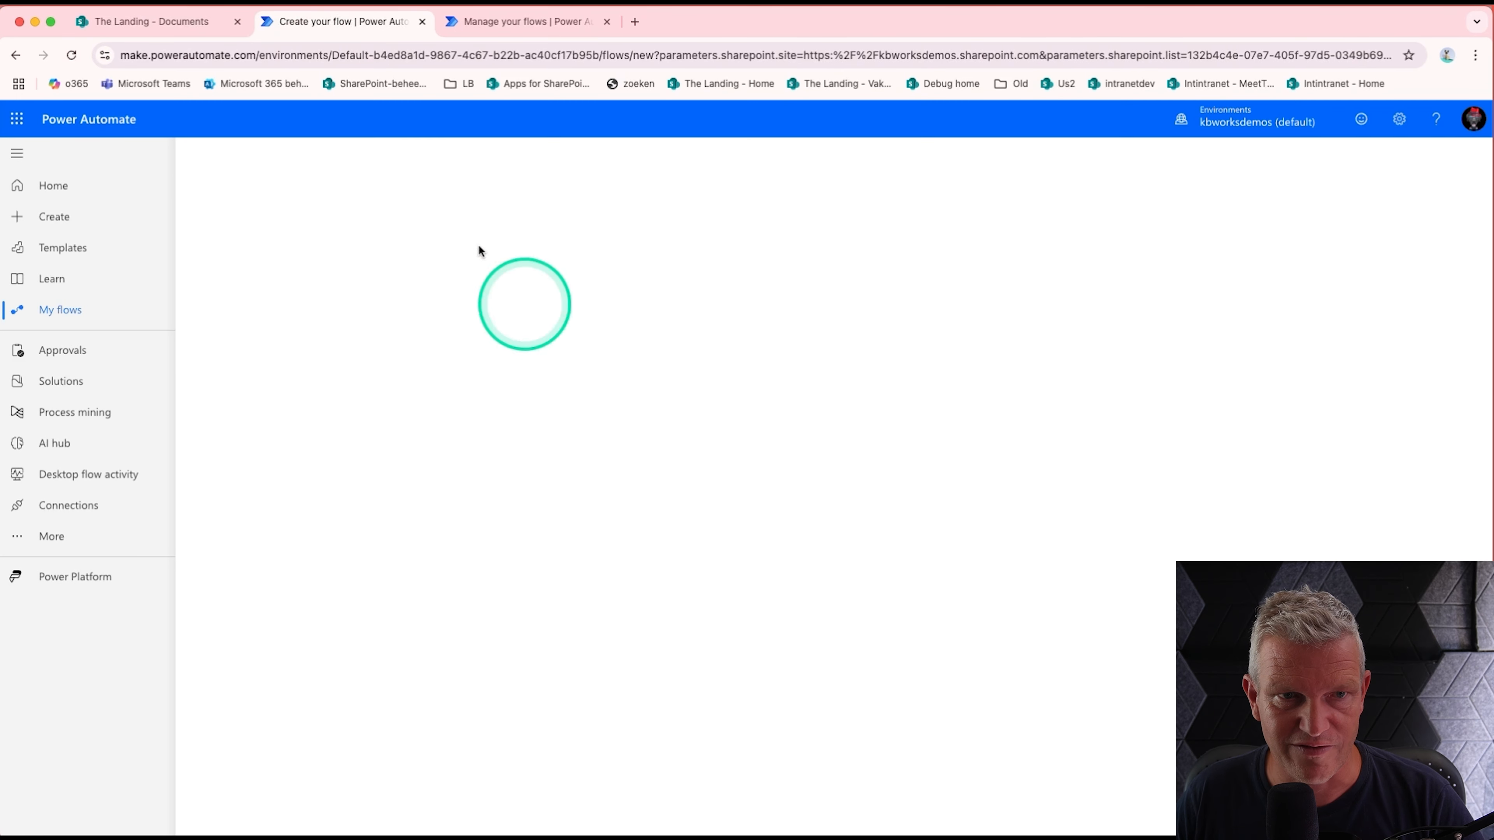
# Return to the SharePoint library, dismiss the flow templates, and view the list of existing Power Automate flows before closing it.
pyautogui.click(156, 21)
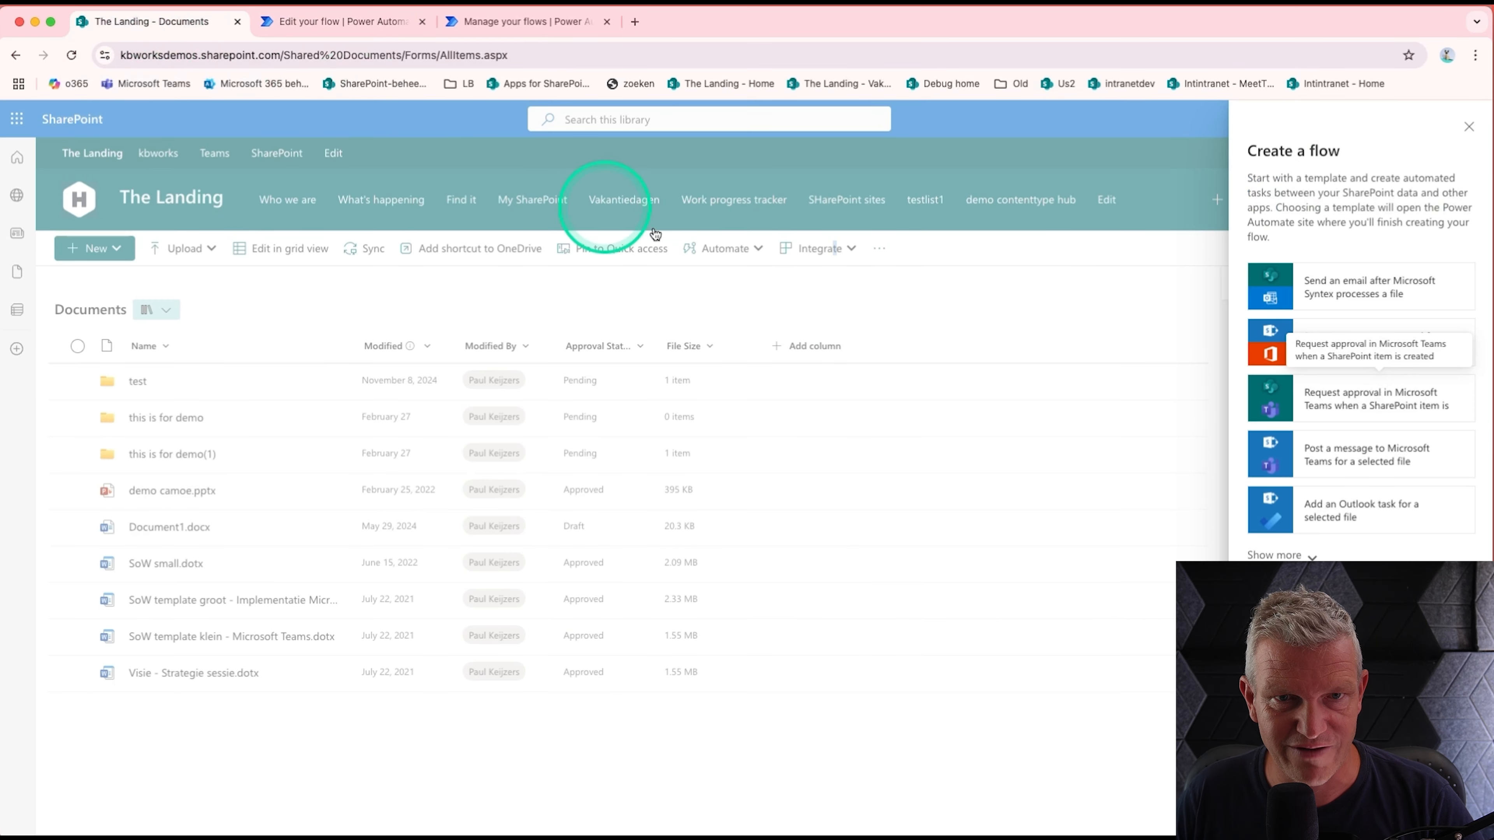
pyautogui.click(1469, 126)
pyautogui.click(817, 248)
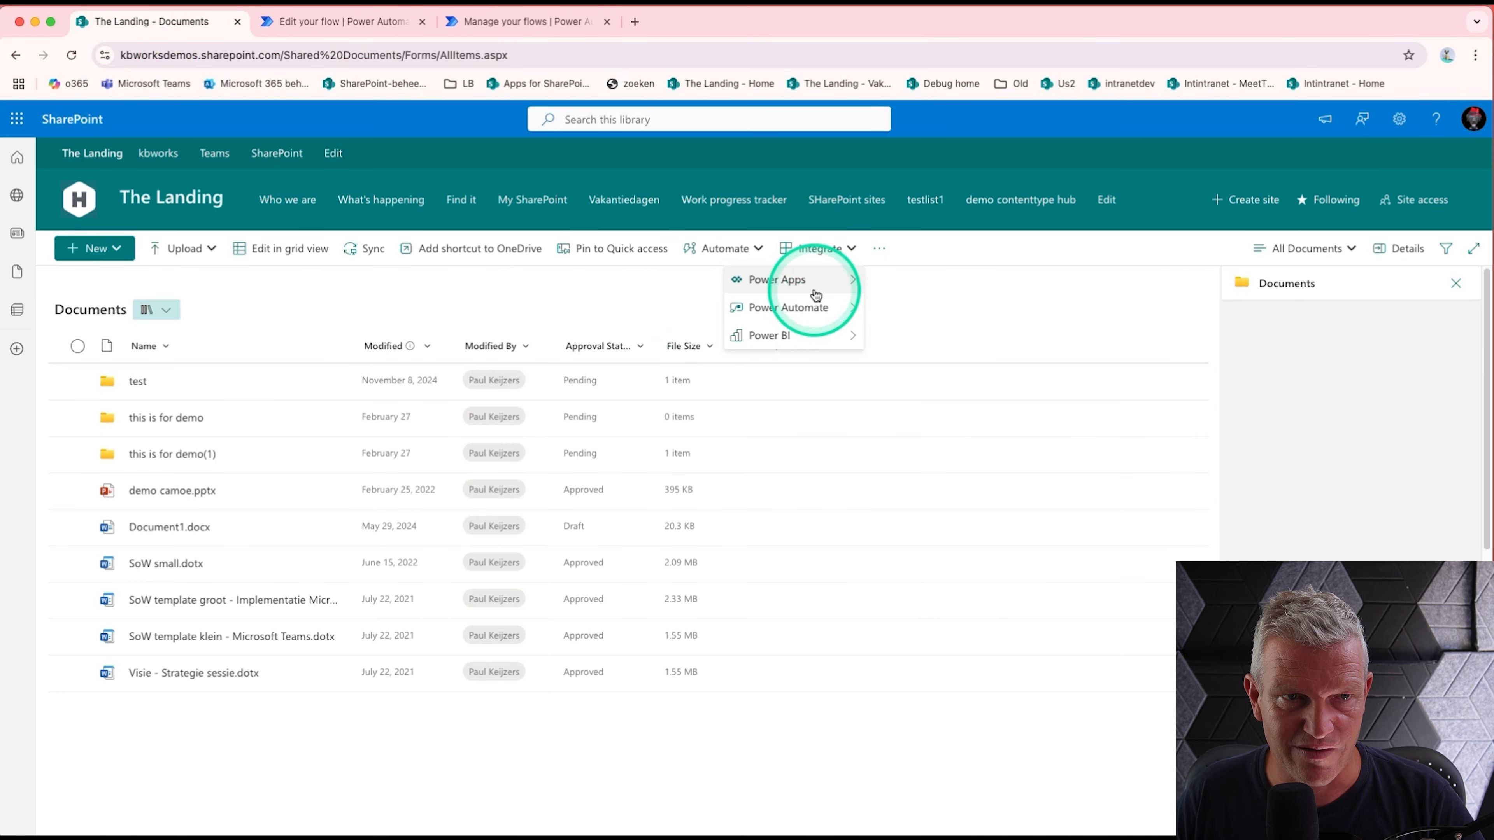
pyautogui.moveTo(816, 317)
pyautogui.click(928, 333)
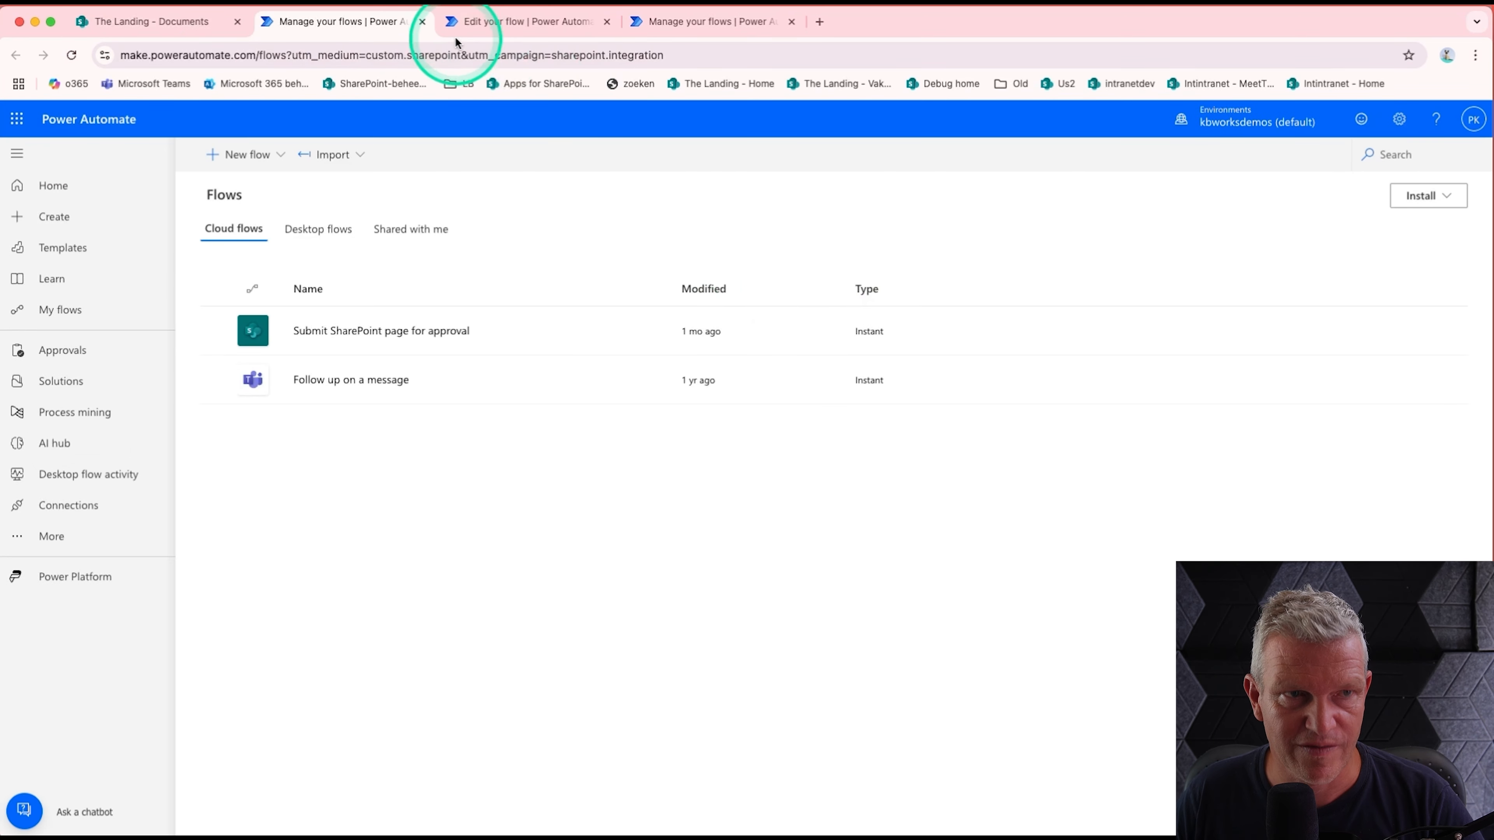
pyautogui.click(421, 21)
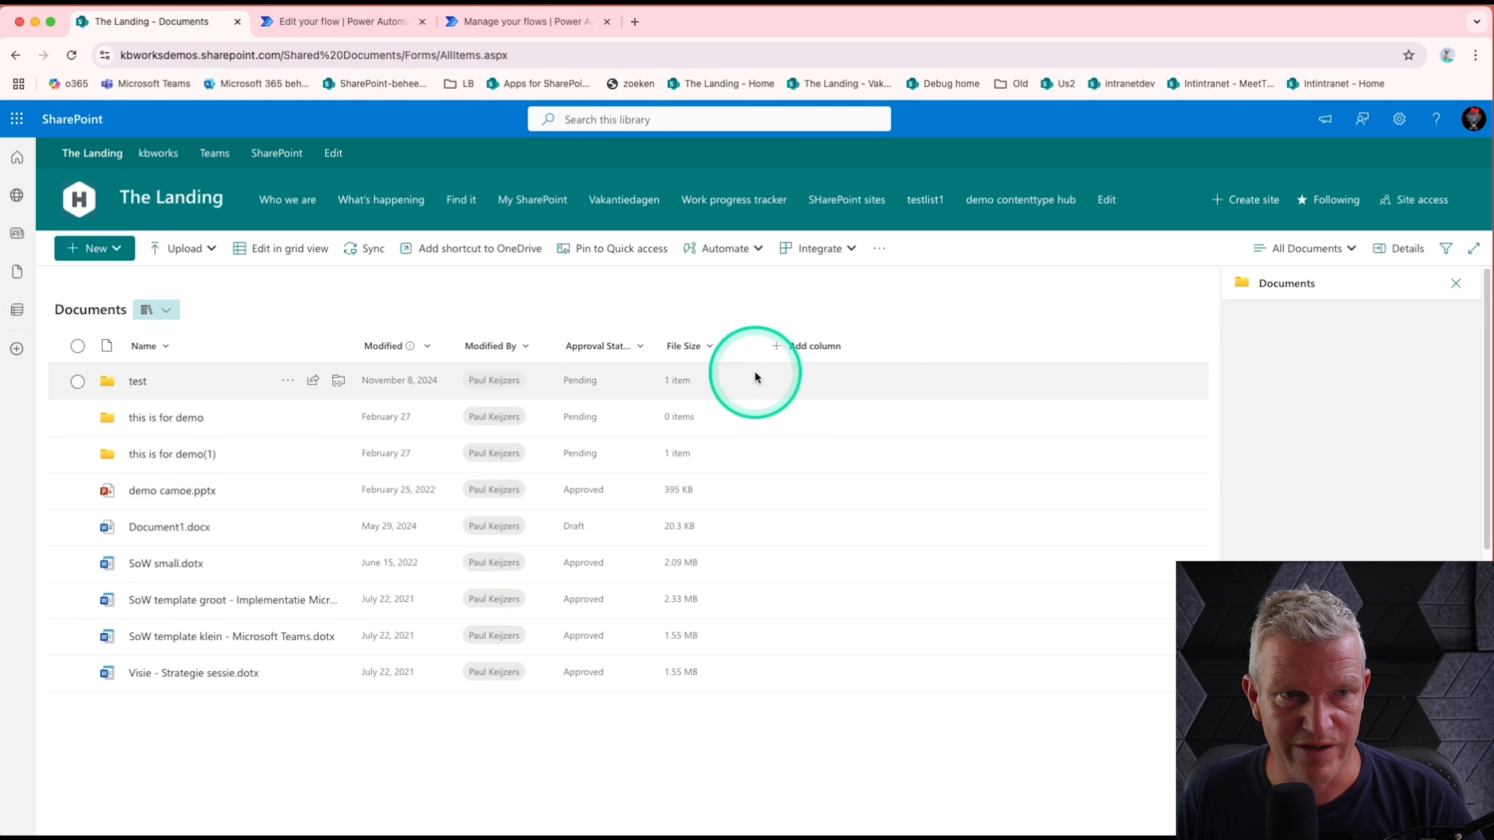
# Open testlist1 and examine which quick step actions can be created for a list, without creating one.
pyautogui.click(717, 258)
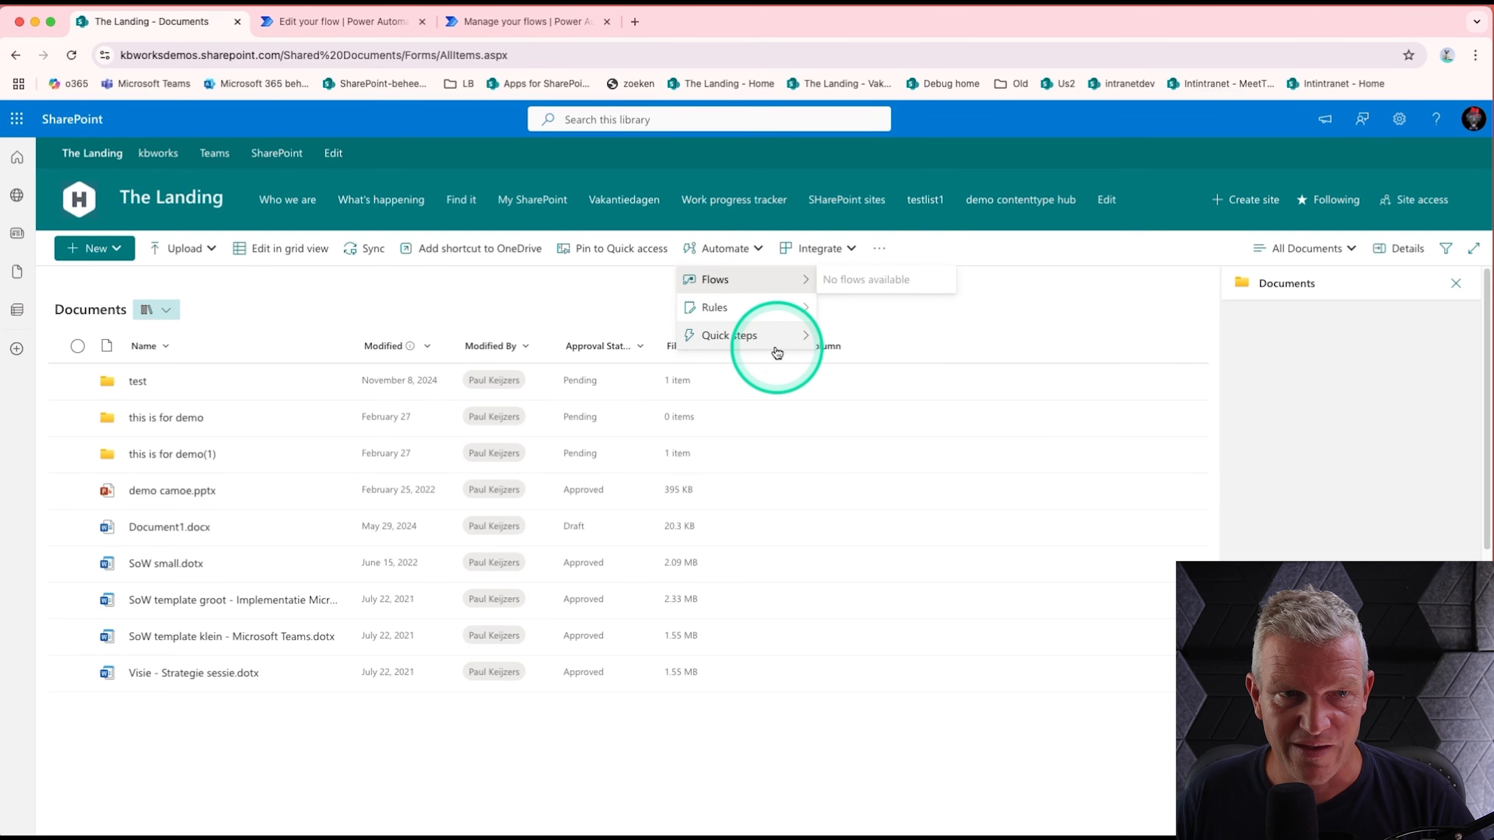
pyautogui.moveTo(776, 338)
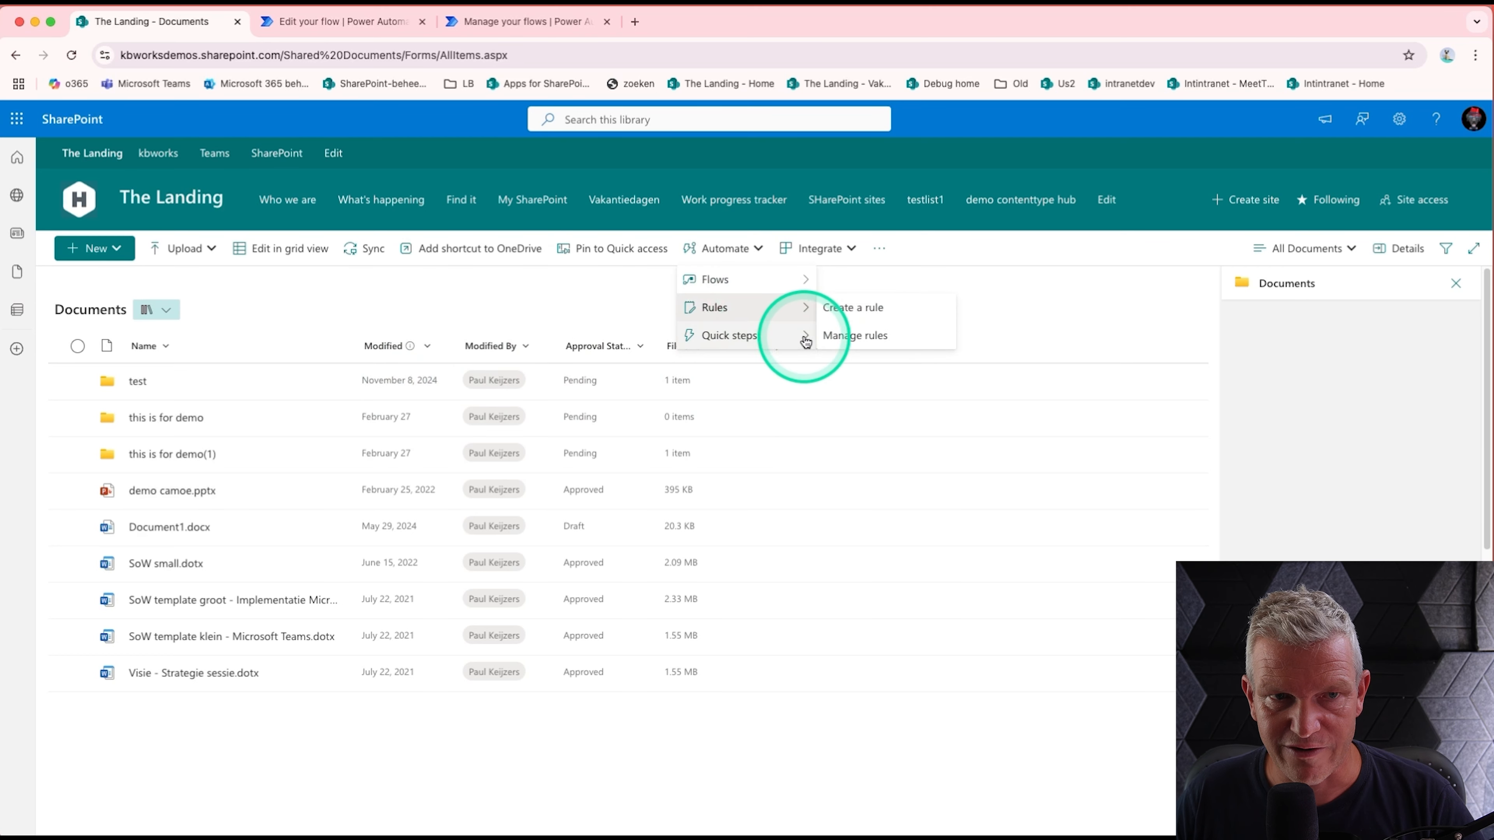
pyautogui.click(916, 207)
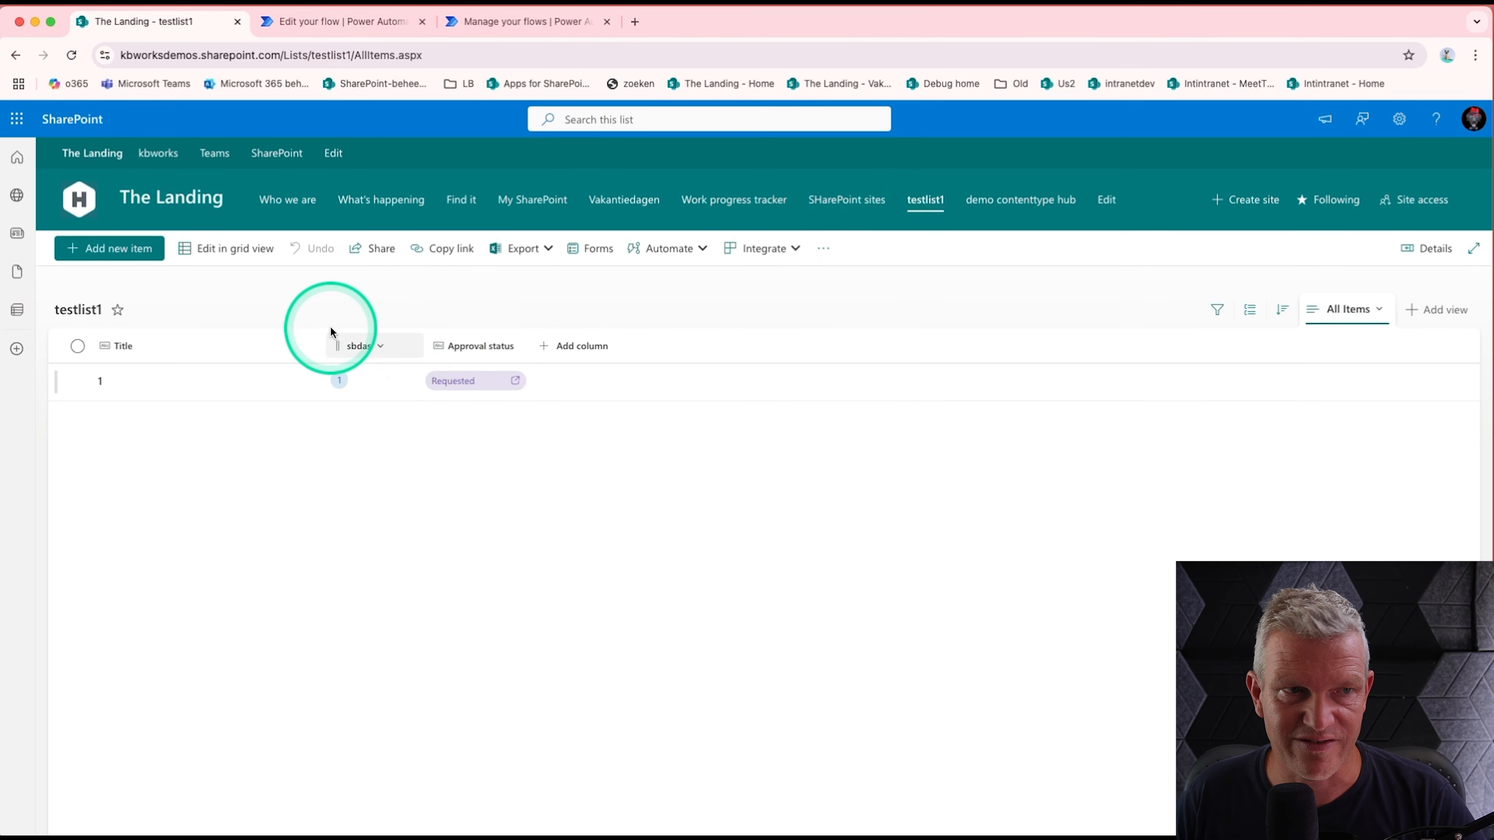
pyautogui.click(688, 258)
pyautogui.moveTo(698, 288)
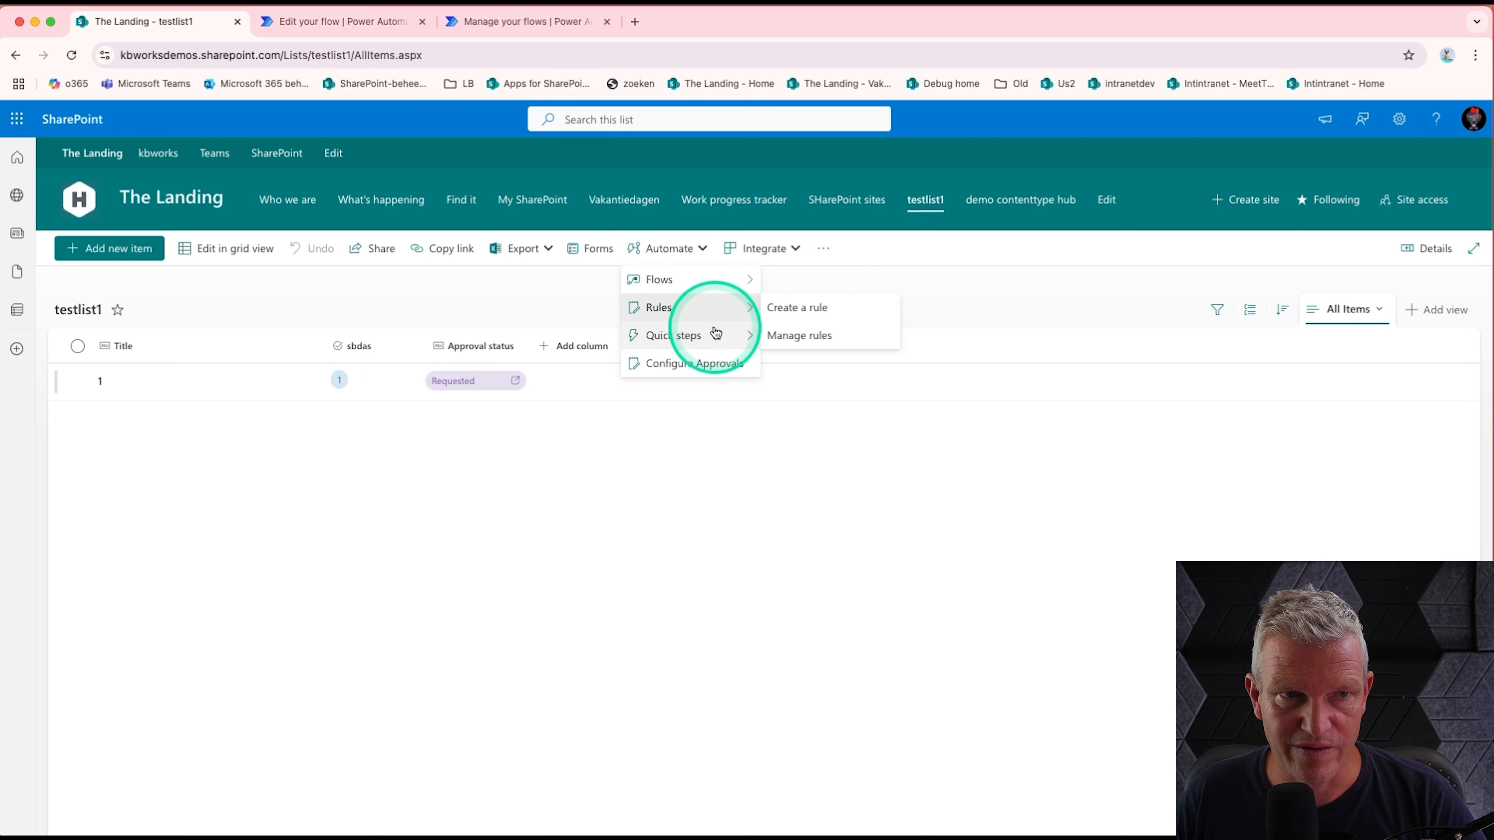
pyautogui.moveTo(710, 334)
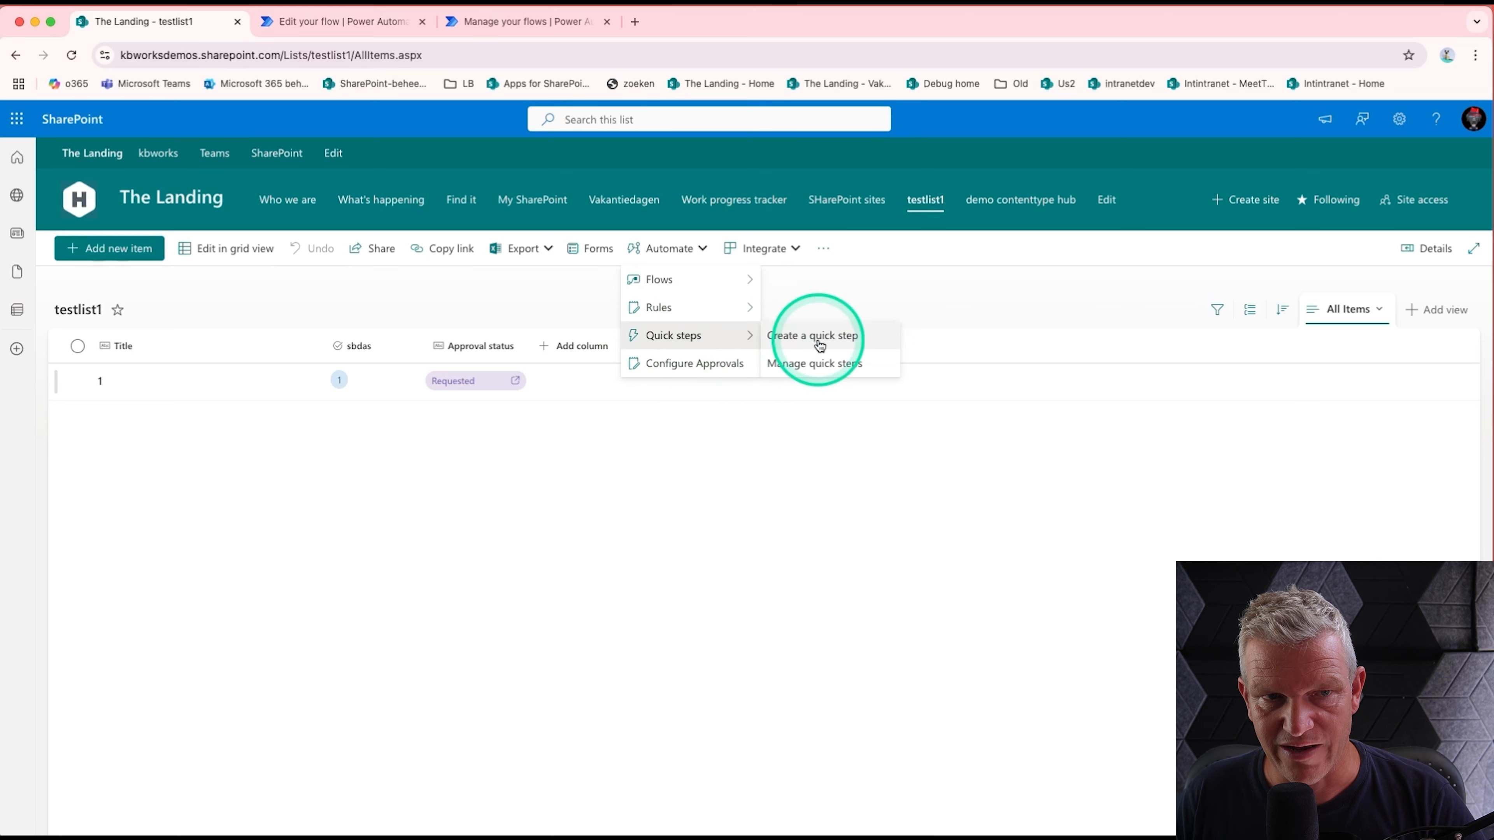
pyautogui.click(819, 345)
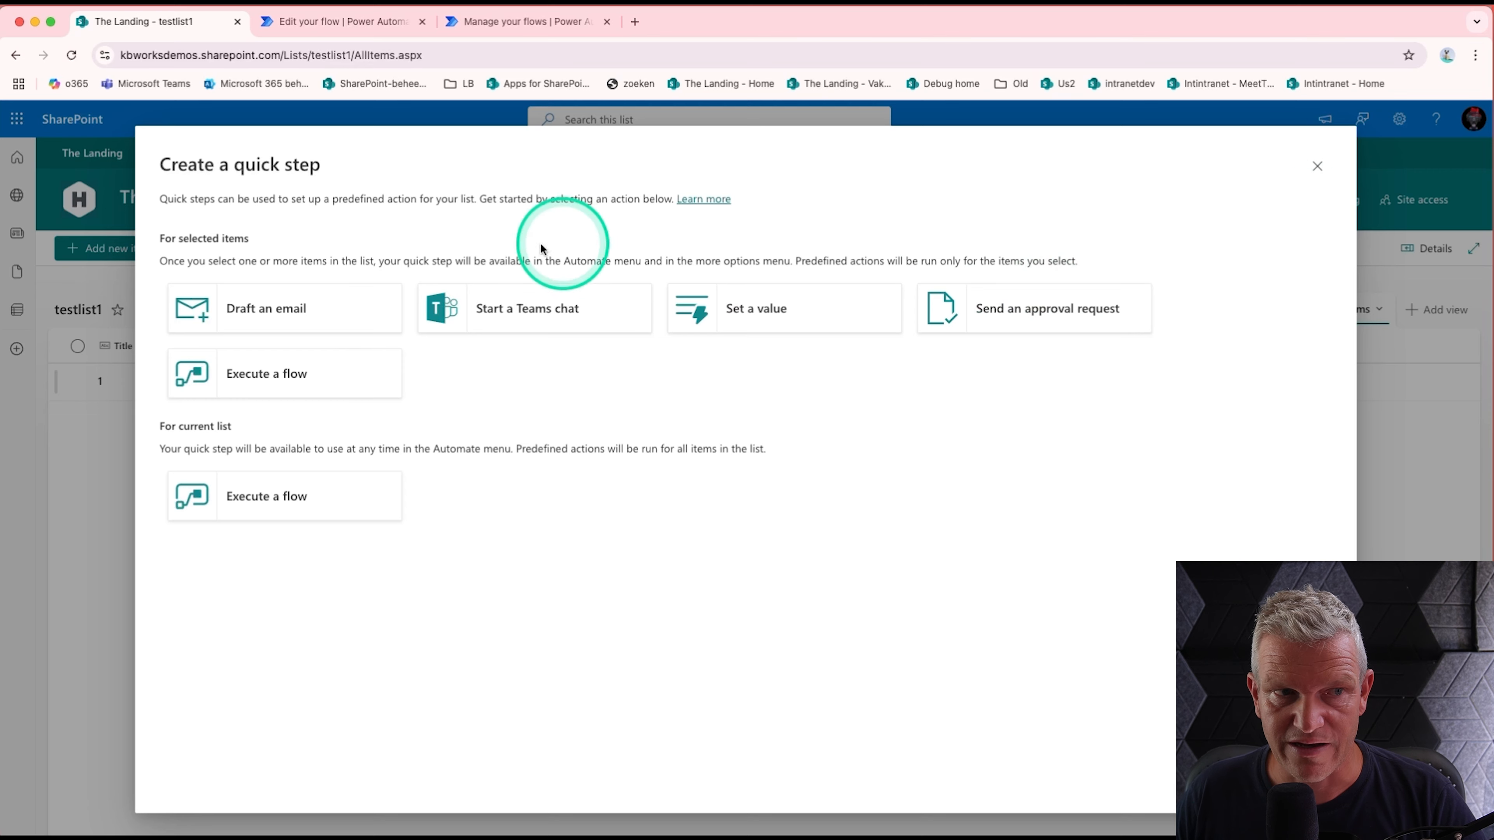
pyautogui.click(1318, 167)
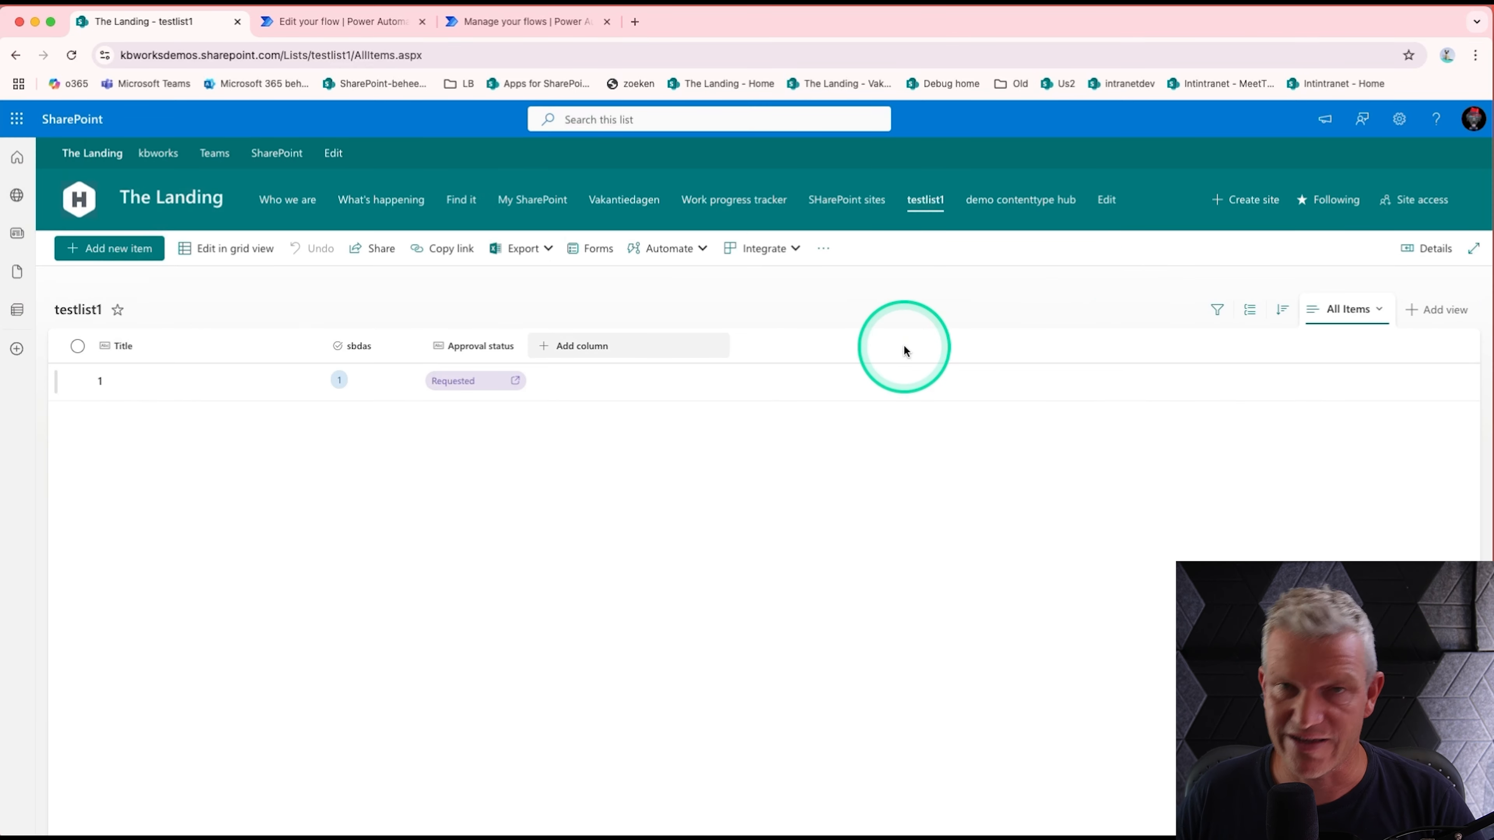